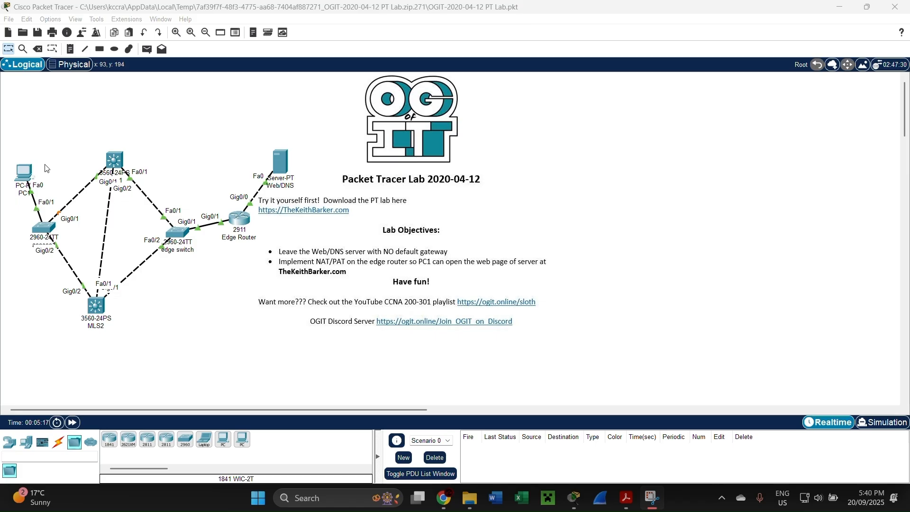
Step: Examine PC1's default gateway and DNS server settings and its FastEthernet0 IP configuration
click(33, 173)
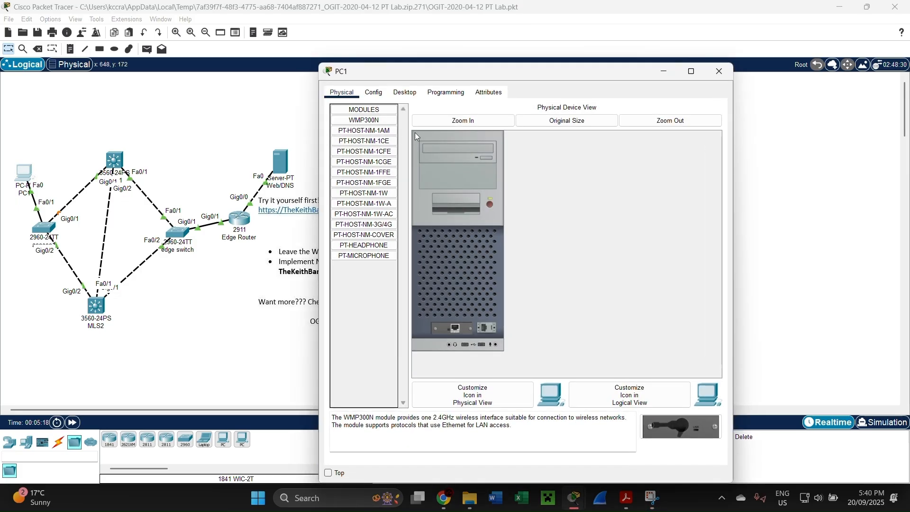
click(374, 94)
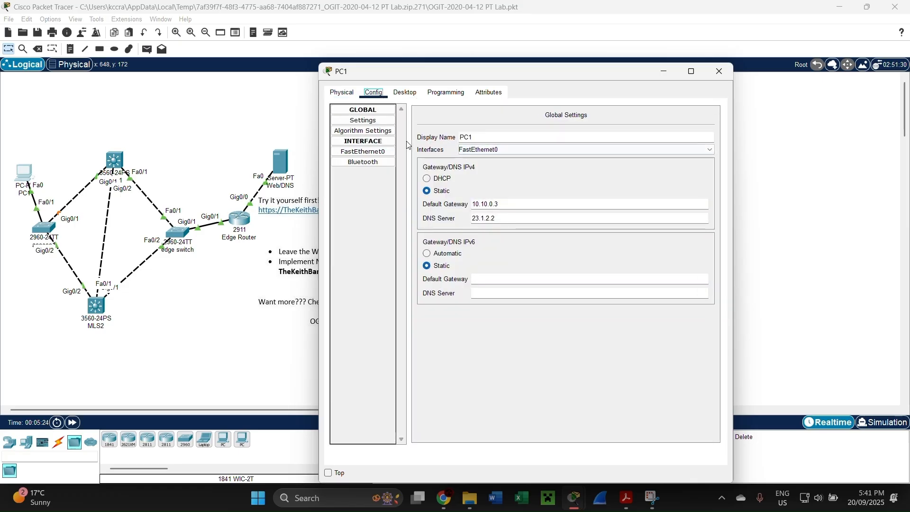
drag(519, 204, 464, 205)
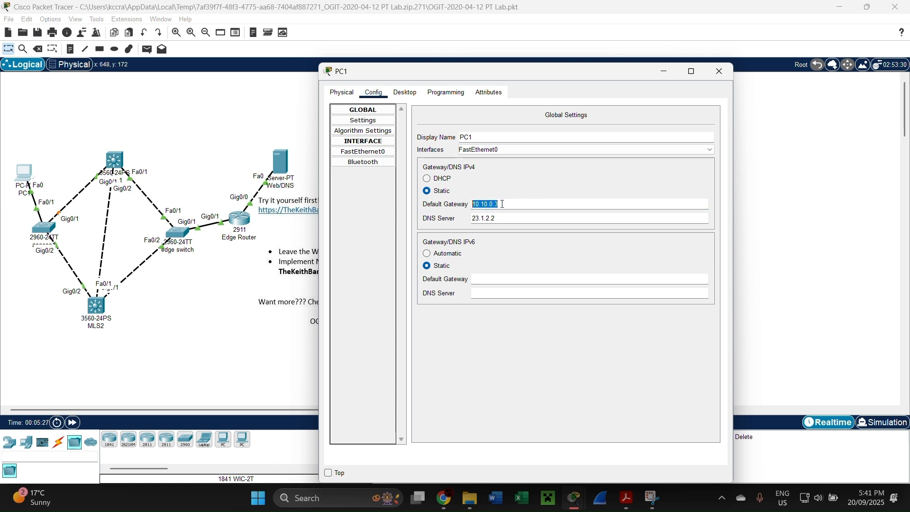
click(501, 221)
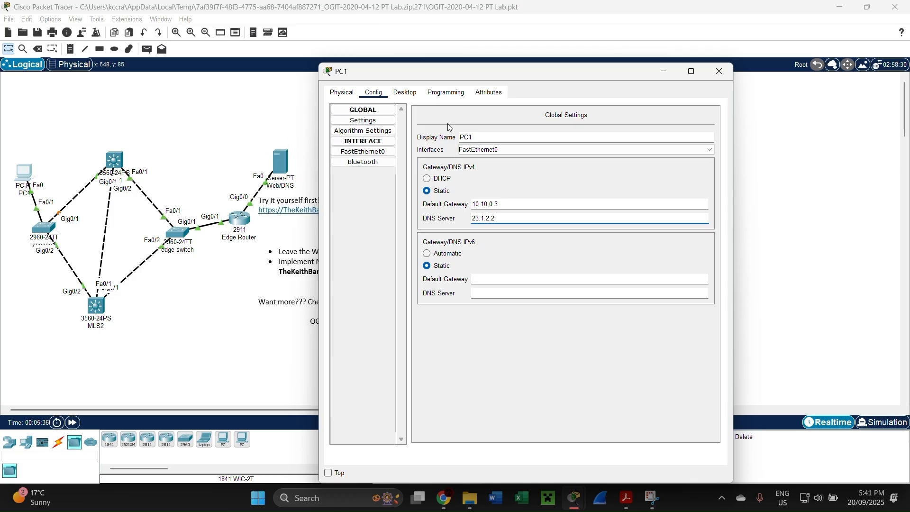
click(375, 152)
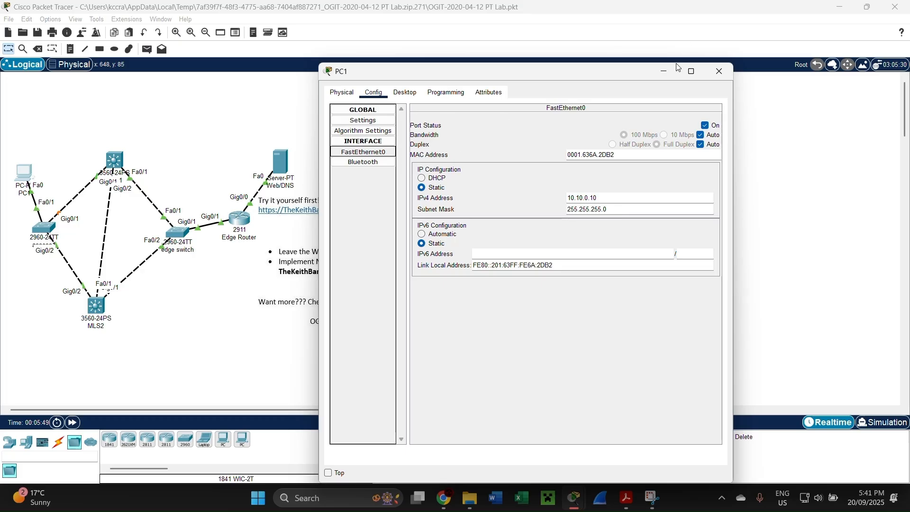
click(340, 92)
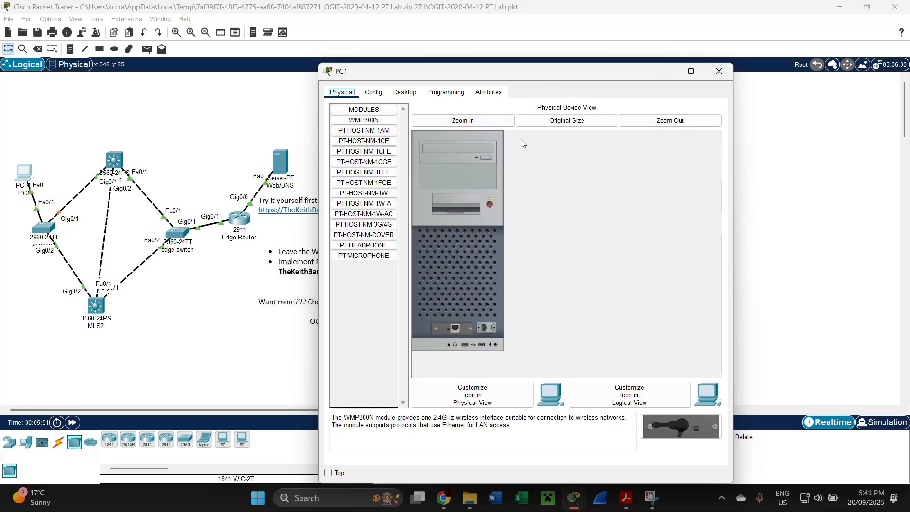
click(719, 72)
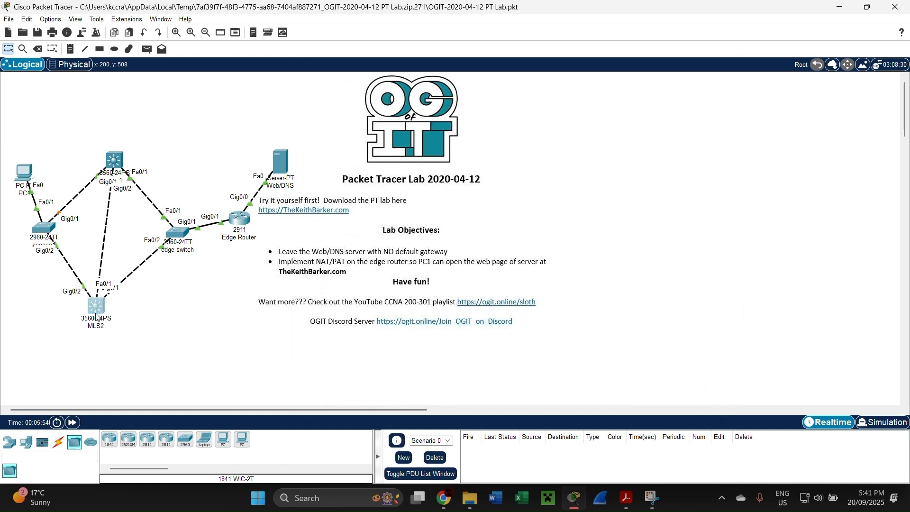
Step: Move the MLS2 switch slightly up and to the right so it sits directly below MLS1
drag(96, 313, 113, 304)
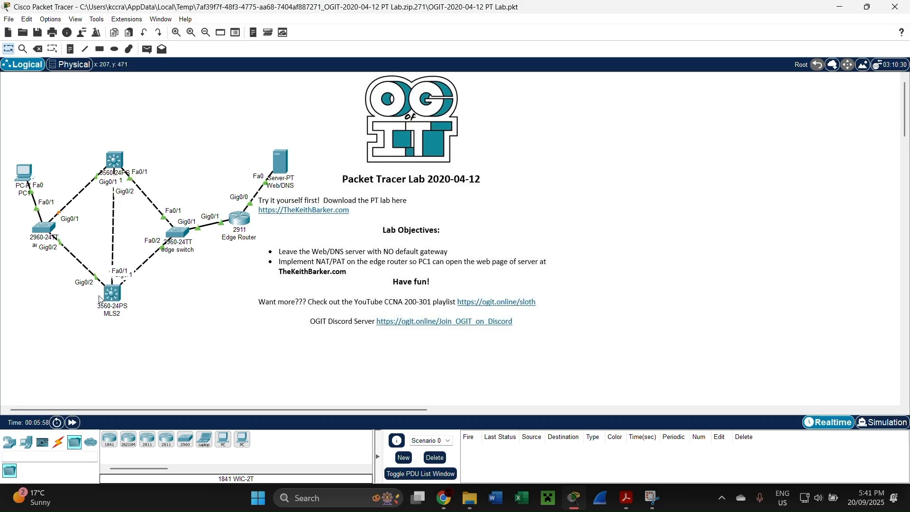
Step: On the access1 switch's command line, run enable and try to display the IP routing table with show ip route
click(64, 241)
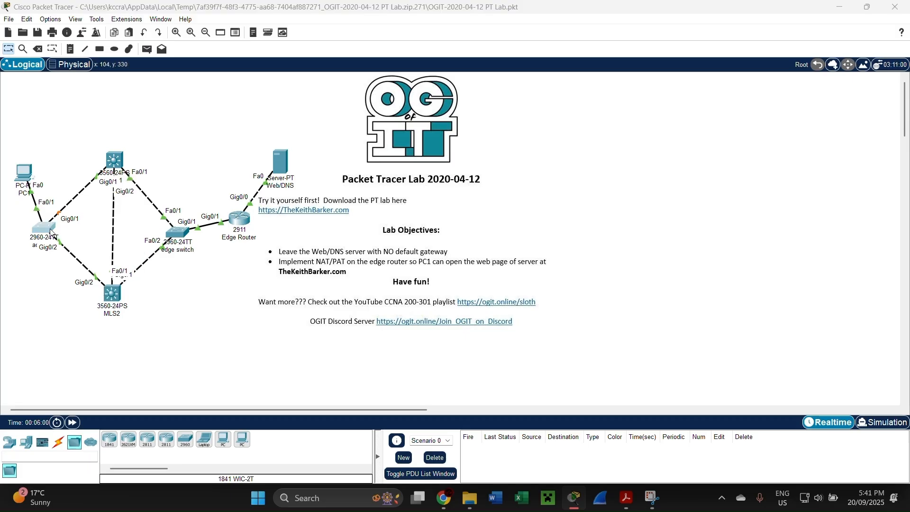
click(397, 91)
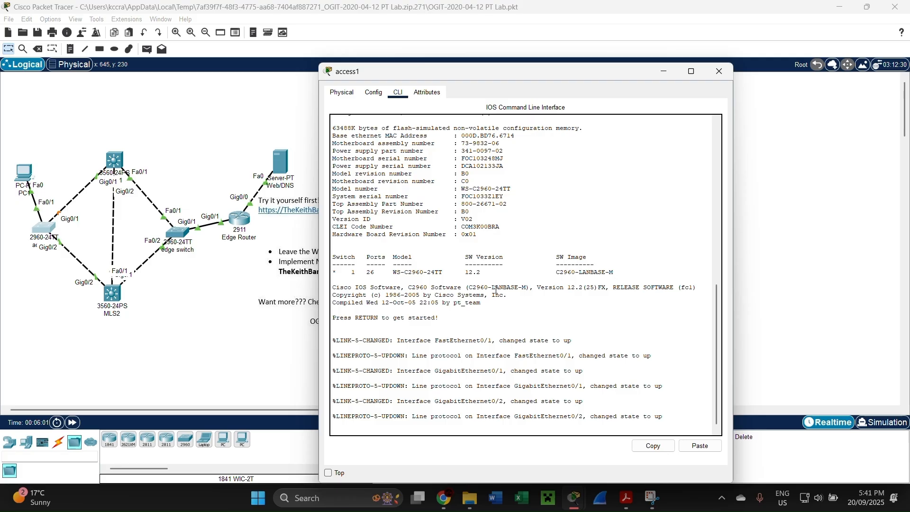
key(Return)
key(Return)
key(Return)
key(Return)
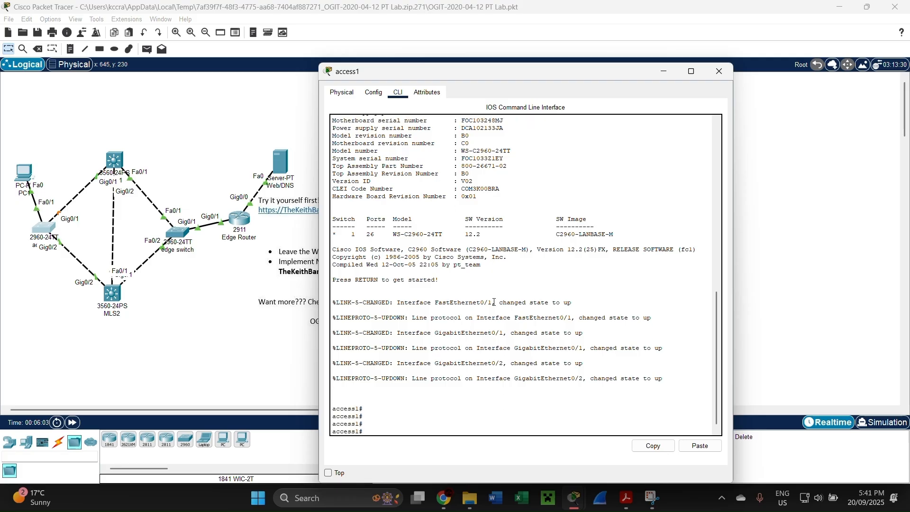
text(enable)
key(Return)
text(con)
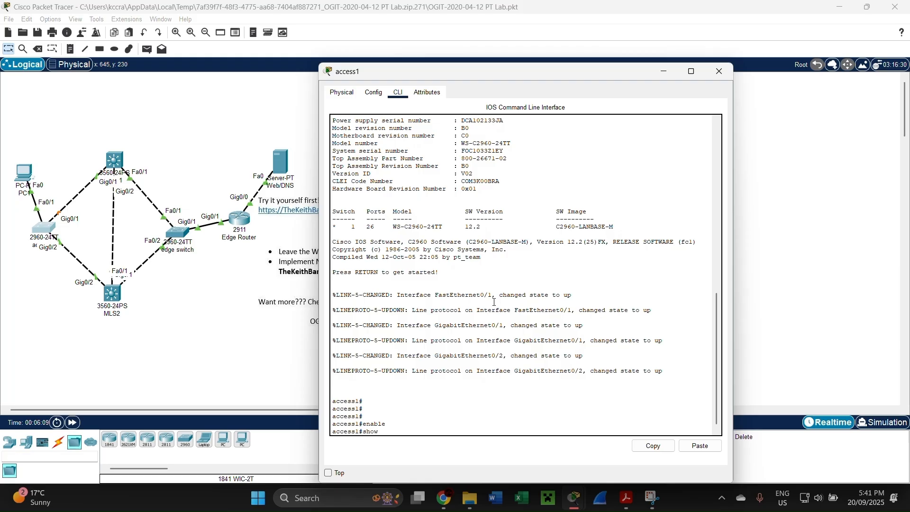
key(Return)
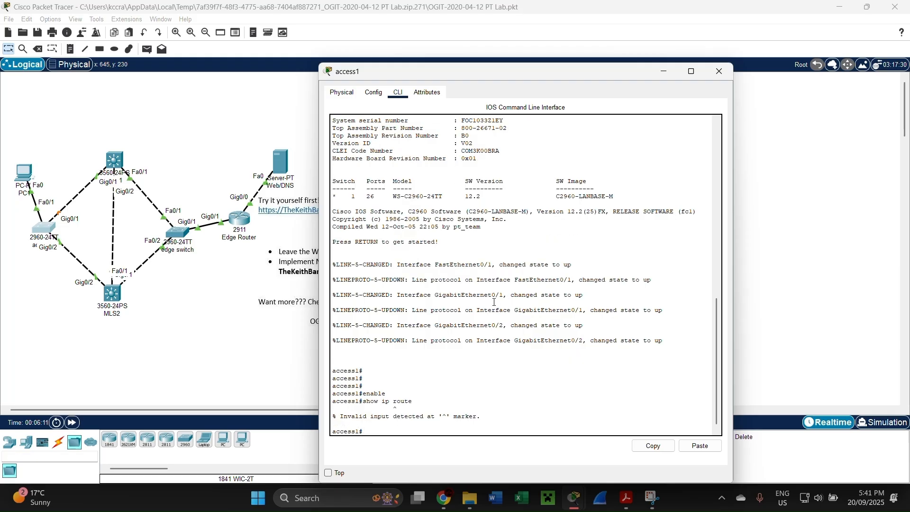
Step: Use the command help on access1 to list the exec commands and the available show options
key(Up)
key(BackSpace)
text(?)
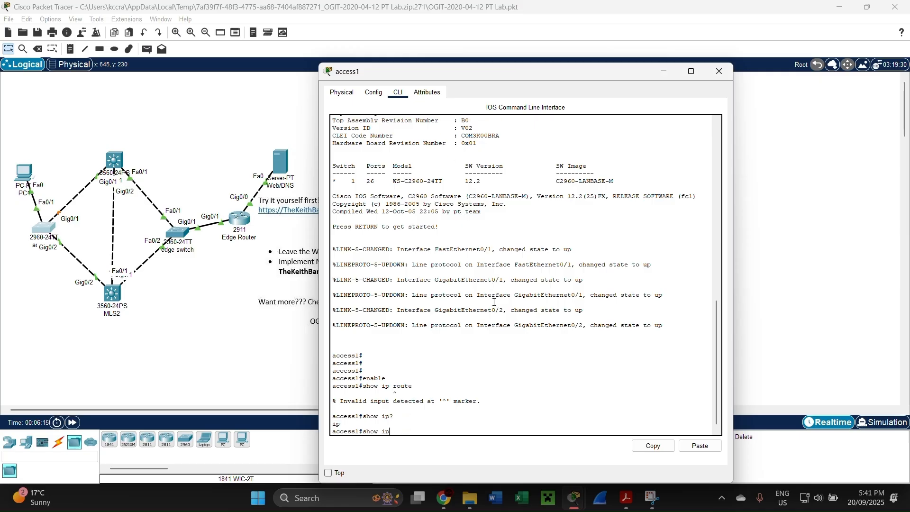
key(BackSpace)
key(BackSpace)
key(BackSpace)
text(?)
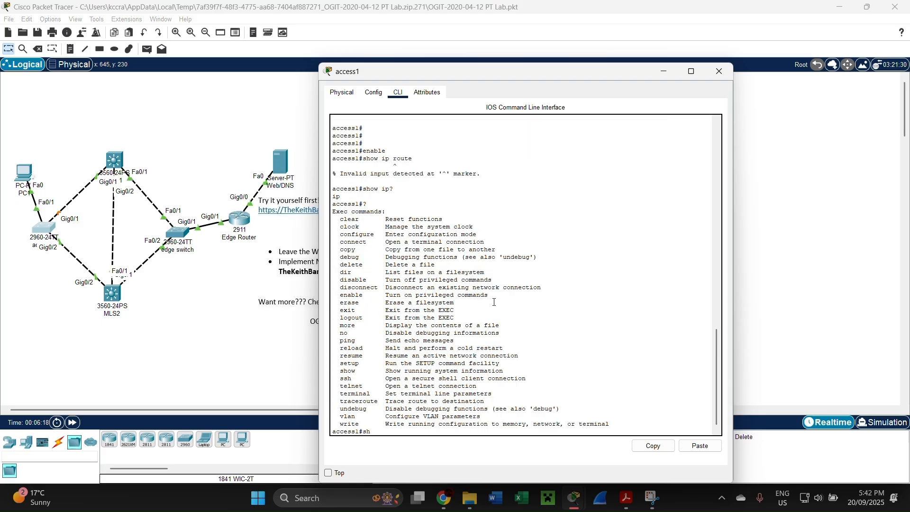
text(sh ?)
key(space)
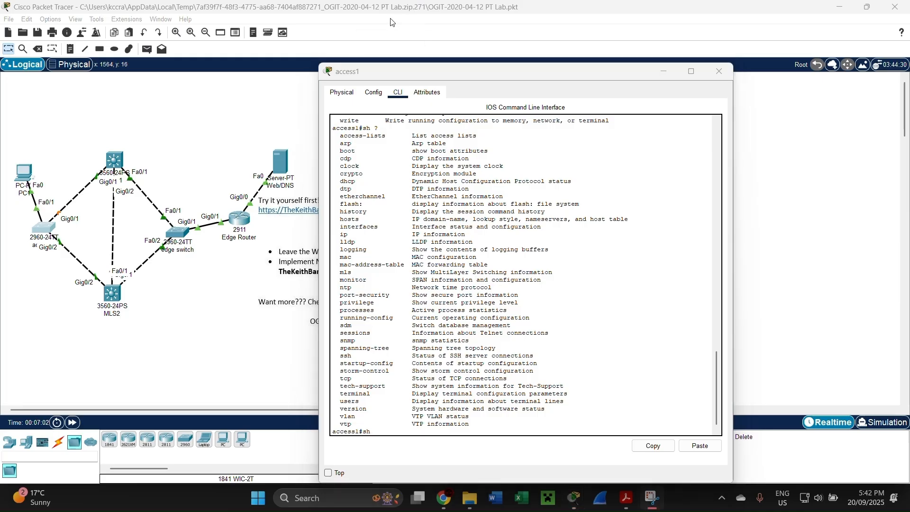
click(719, 72)
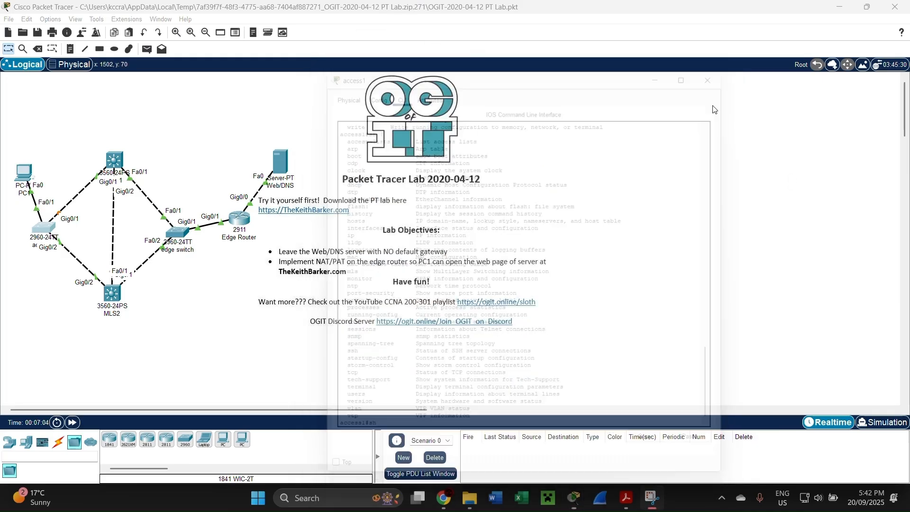
Step: On MLS1's command line, list the sh ip options, display the routing table with sh ip route, and examine its connected networks
click(114, 161)
click(401, 94)
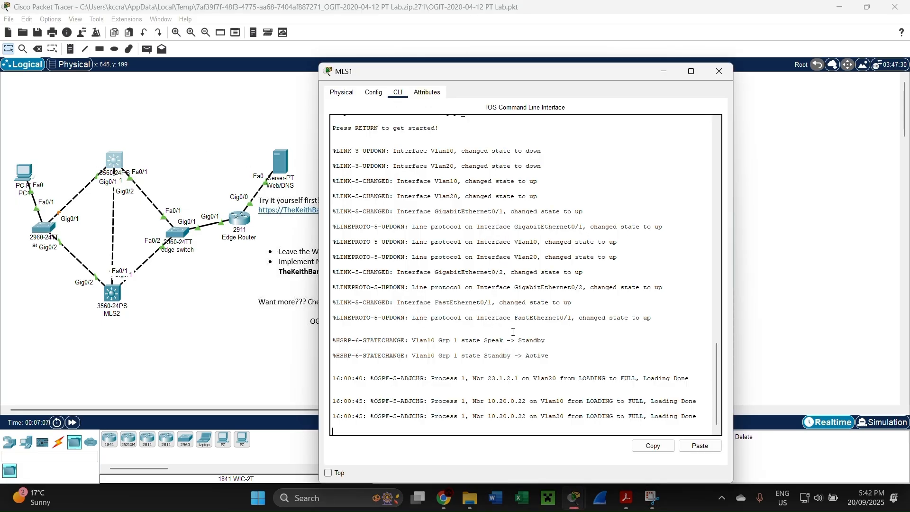
key(Return)
text(sh ip)
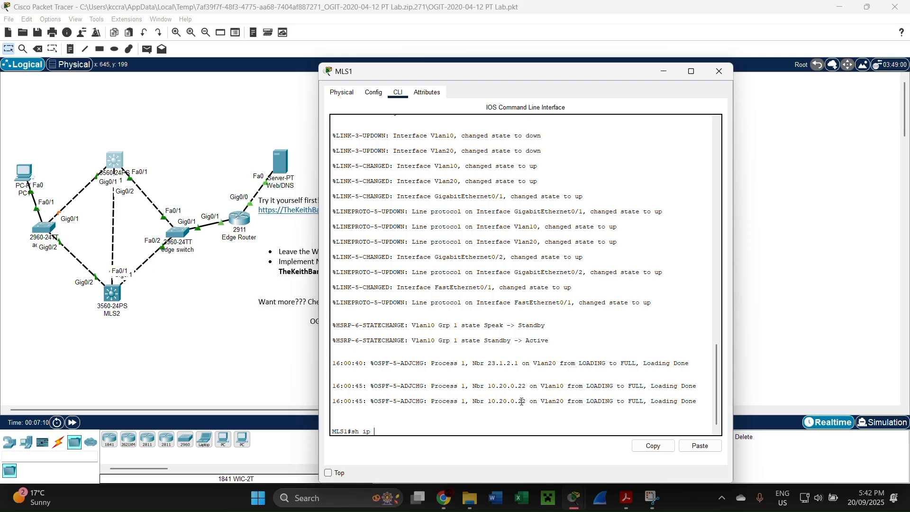
key(Tab)
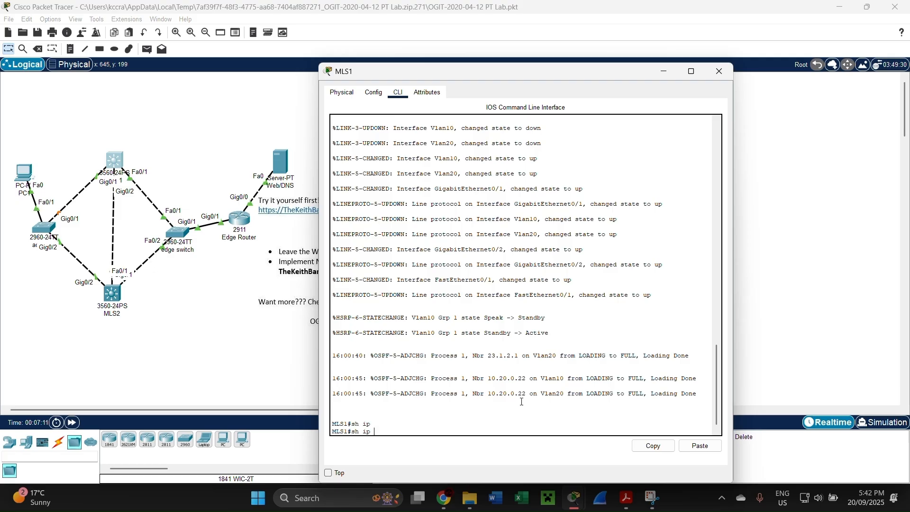
text(?)
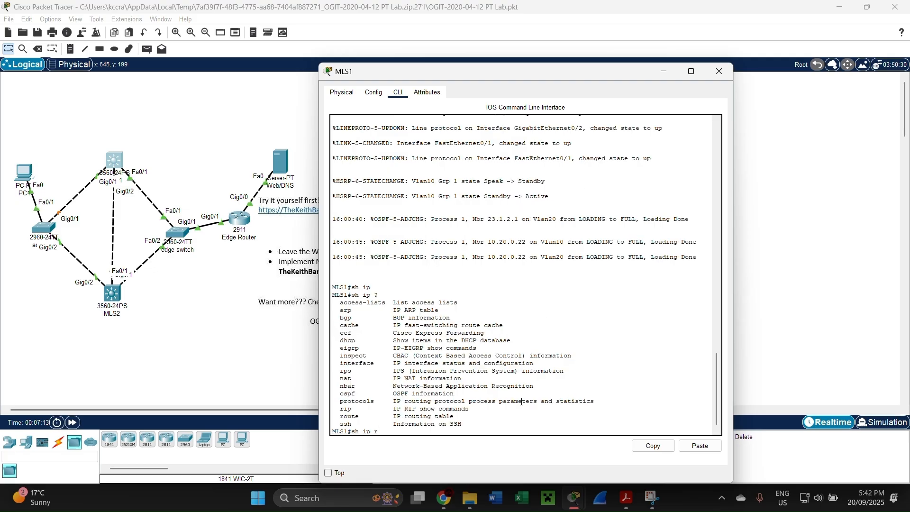
text(route)
key(Return)
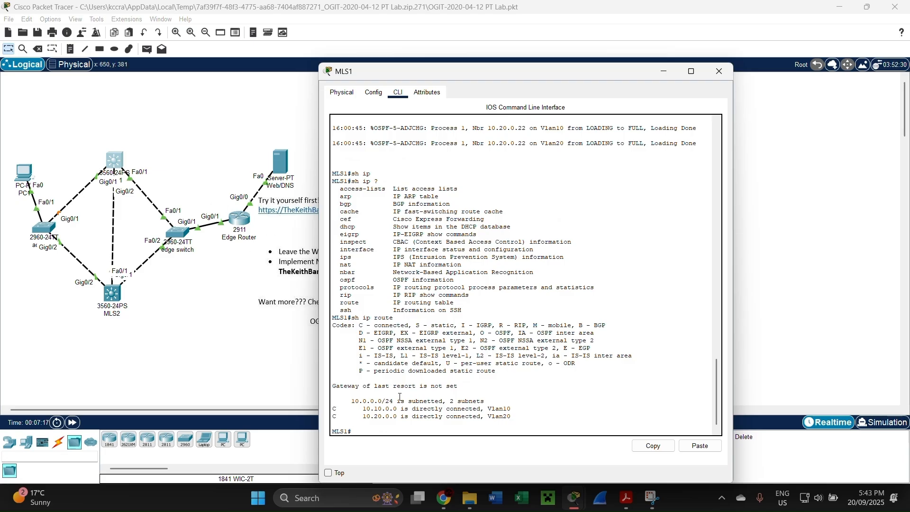
drag(359, 408, 401, 409)
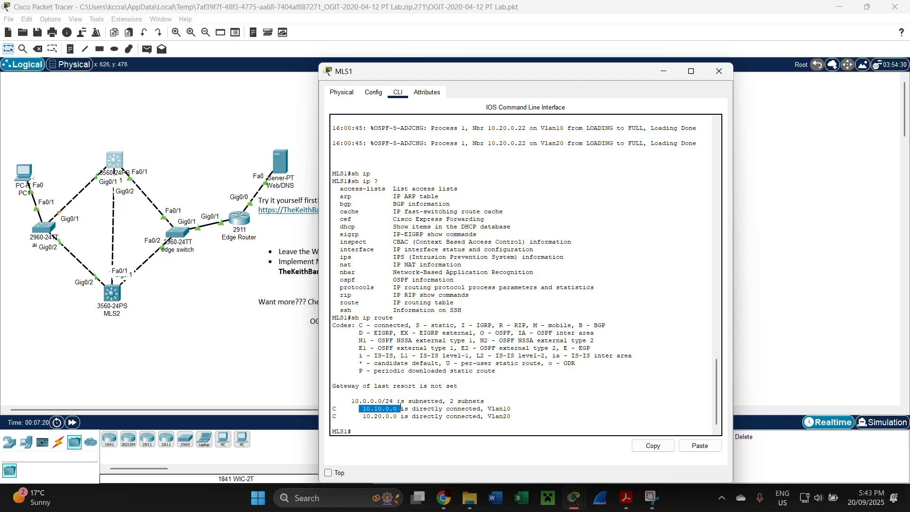
click(363, 419)
drag(366, 418, 380, 417)
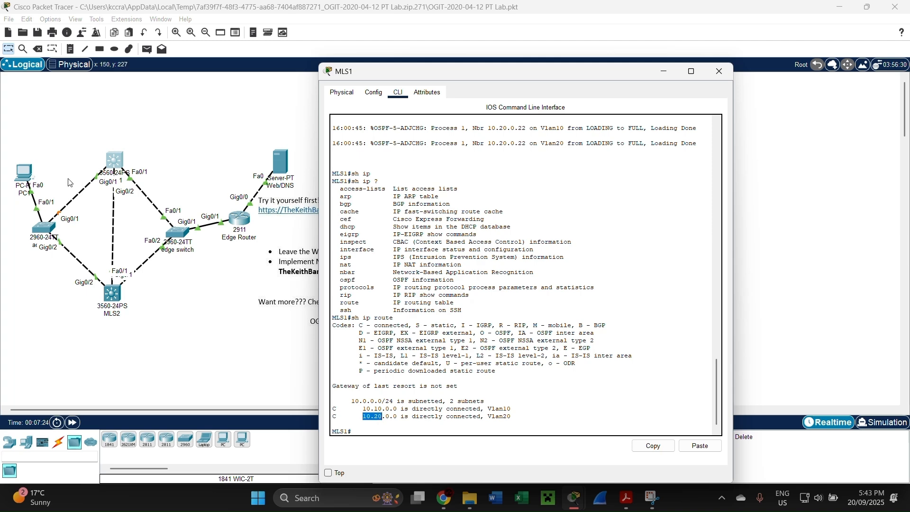
click(3, 146)
drag(12, 145, 114, 316)
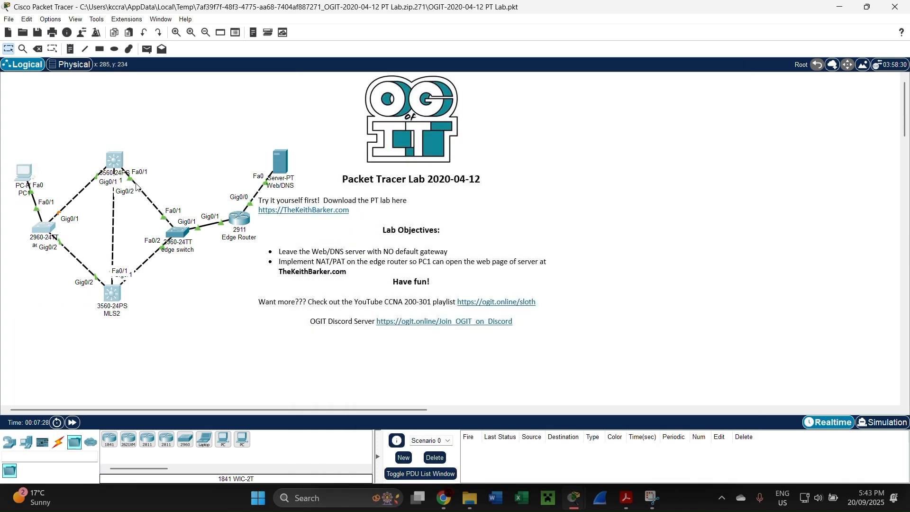
drag(126, 149, 256, 322)
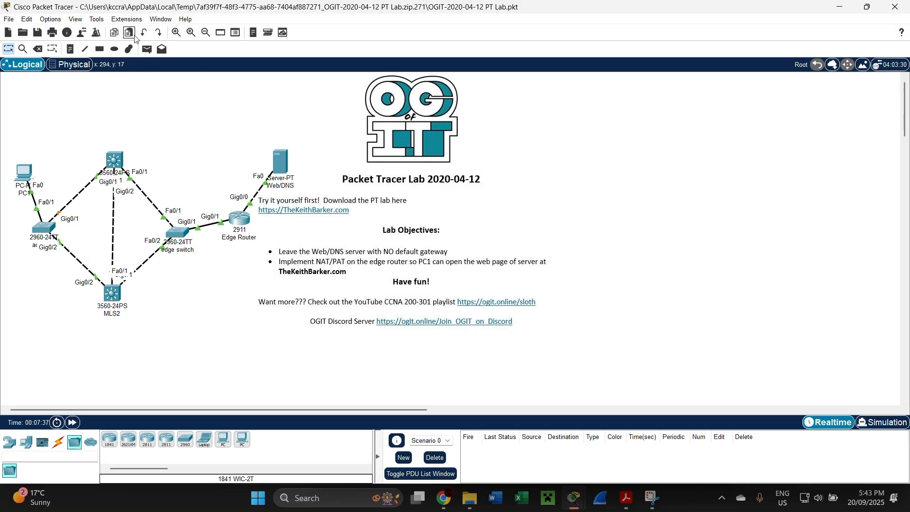
Step: Draw an unfilled, black-outlined rectangle around PC1 and the access1 switch, with its right edge running through MLS1 and MLS2
click(100, 49)
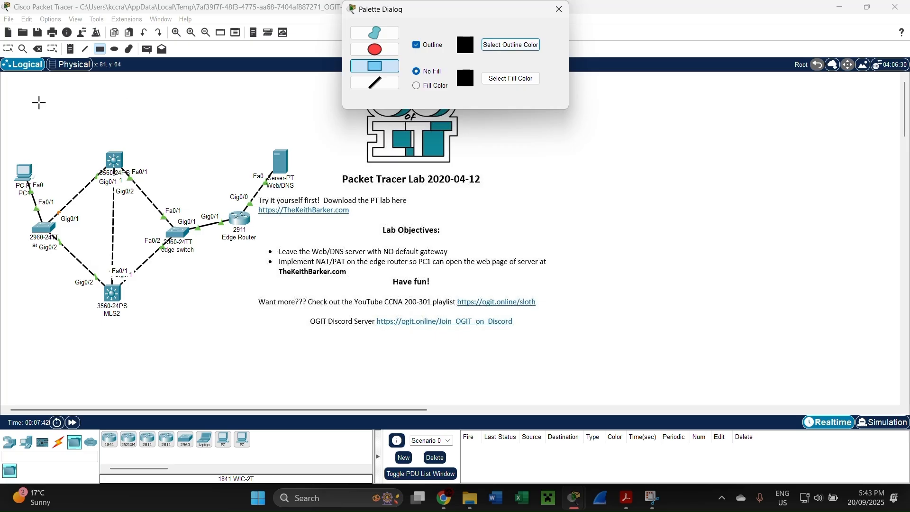
drag(16, 148, 116, 340)
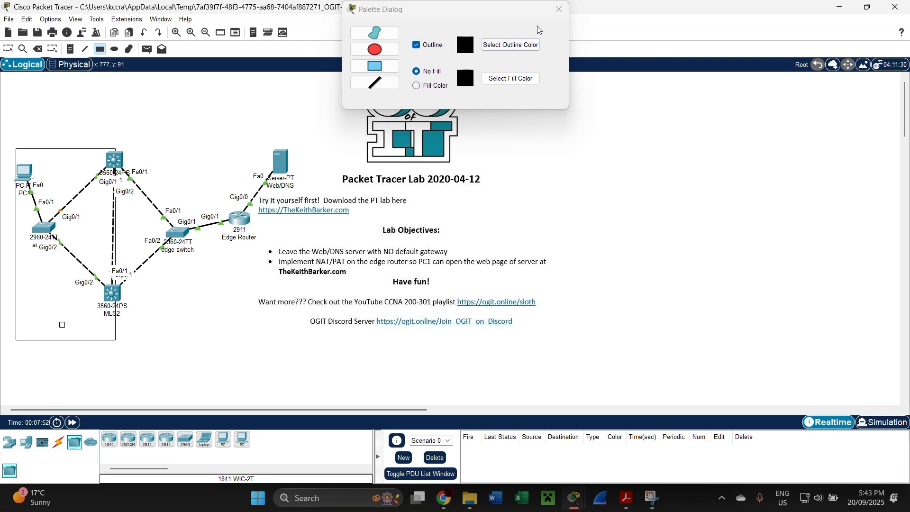
click(560, 9)
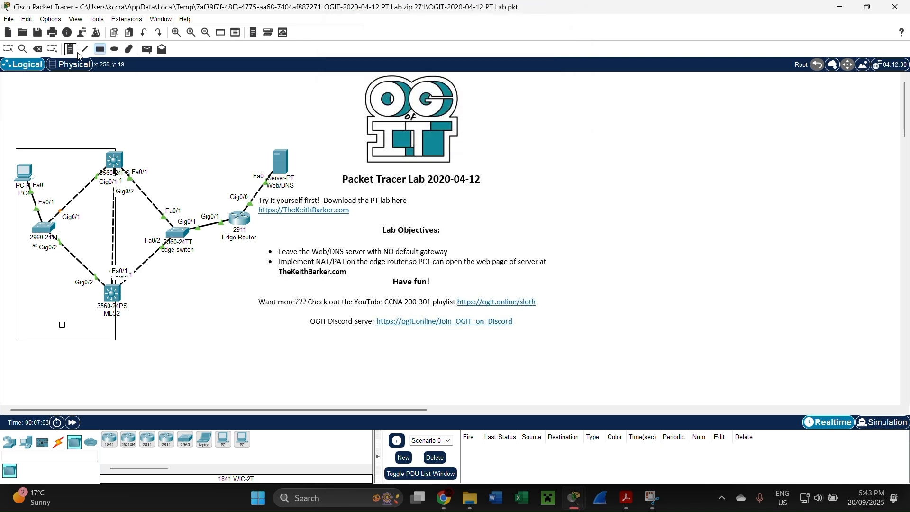
Step: Draw a second unfilled, black-outlined rectangle beside the first, enclosing the edge switch and reaching across the edge router
click(100, 49)
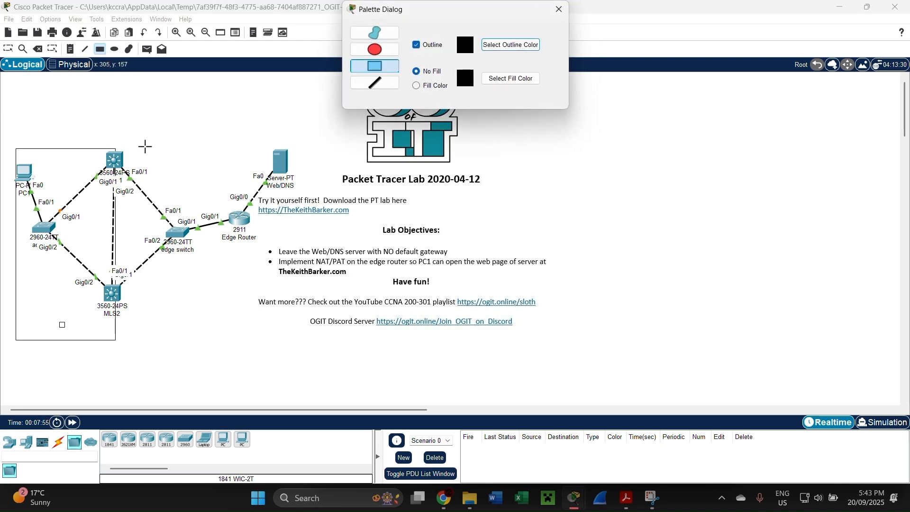
drag(123, 148, 259, 340)
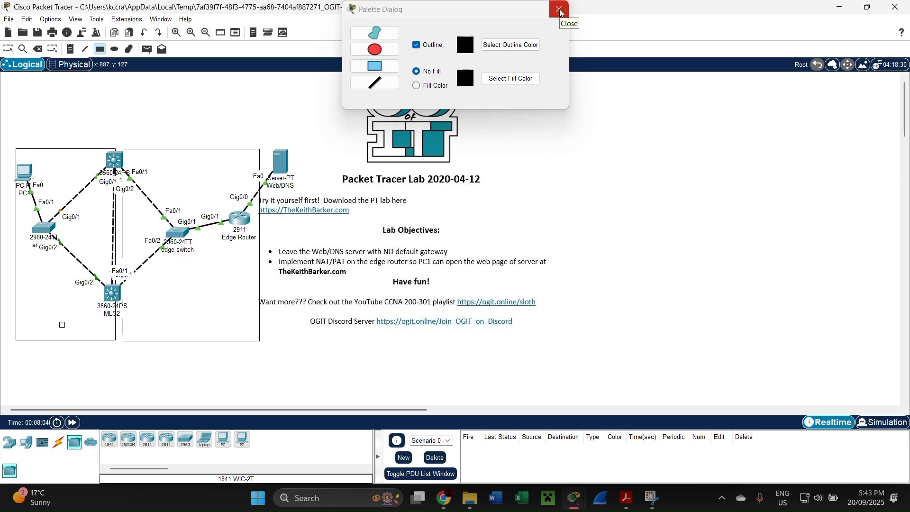
click(562, 13)
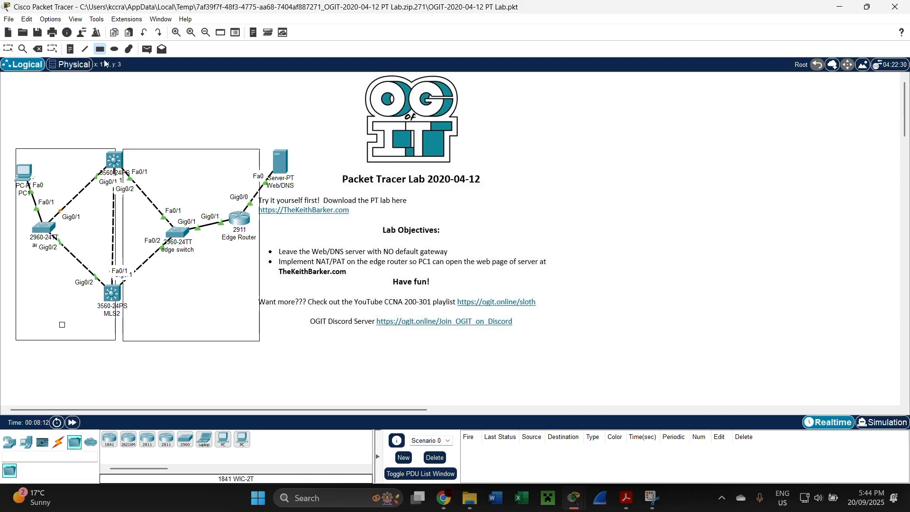
Step: Place a text note reading "10.10.0.0 /24" near the top of the rectangle around PC1 and access1
click(52, 49)
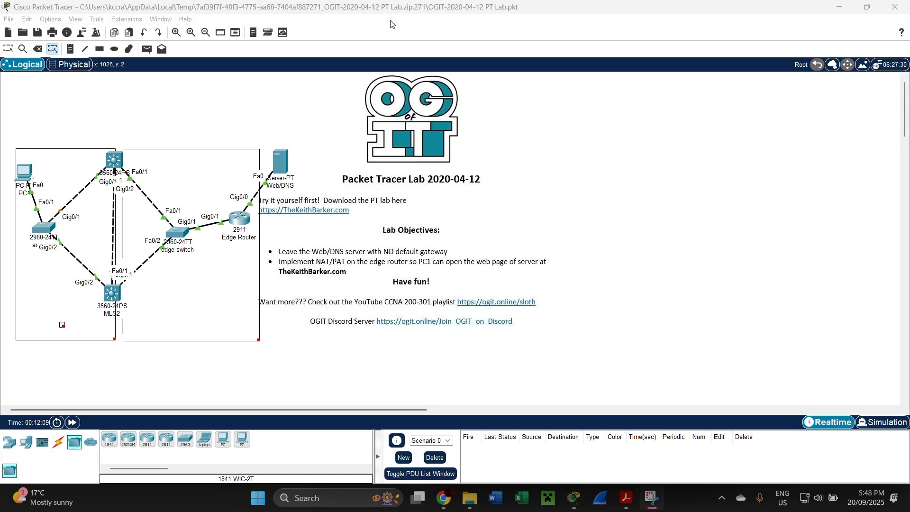
click(71, 48)
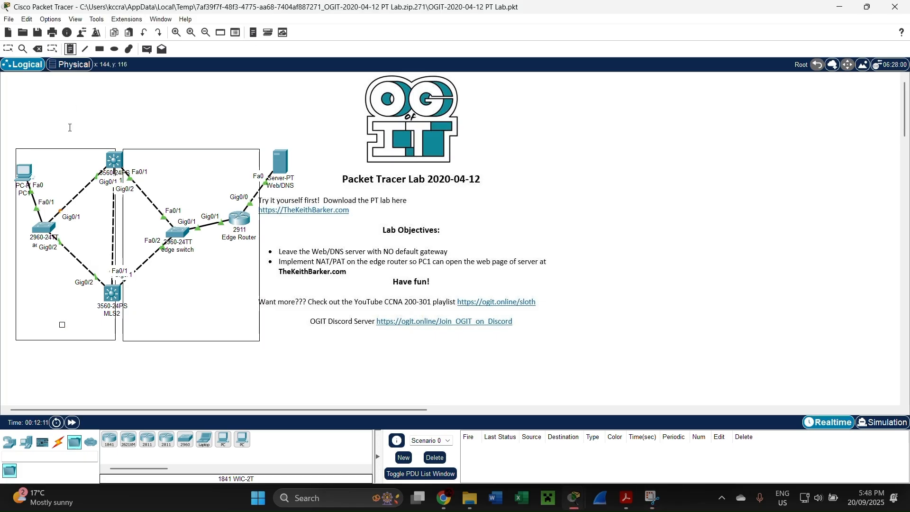
click(63, 159)
text(10.10.0.0 /24)
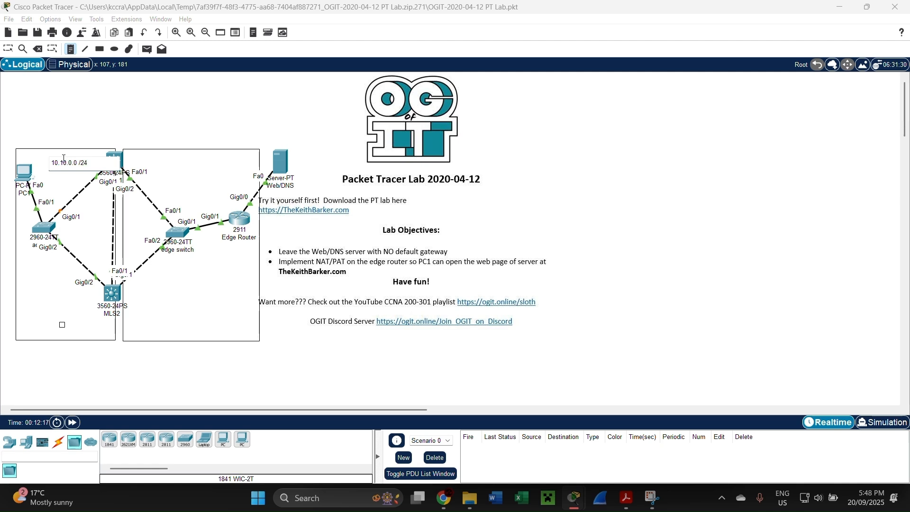
Step: Move the "10.10.0.0 /24" note slightly so it is centred just inside the top edge of the rectangle around PC1 and access1
click(132, 112)
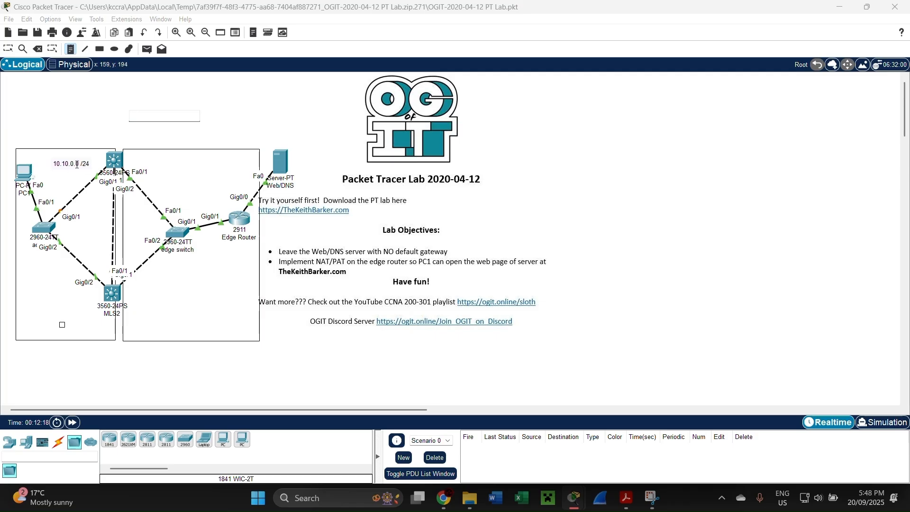
click(52, 48)
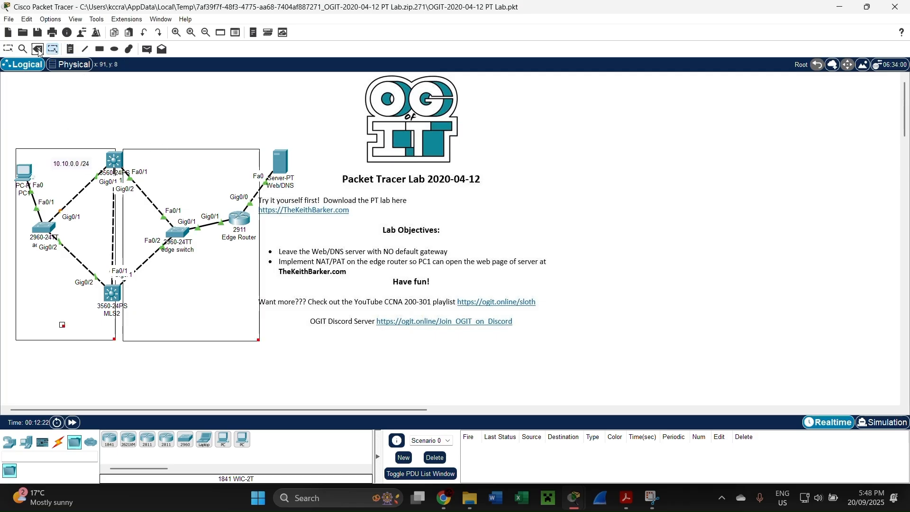
click(8, 49)
drag(75, 166, 66, 163)
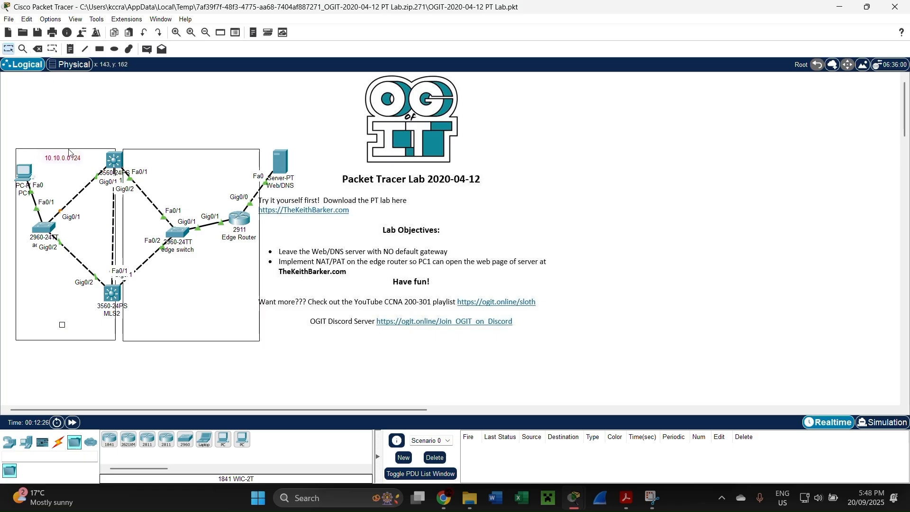
click(70, 49)
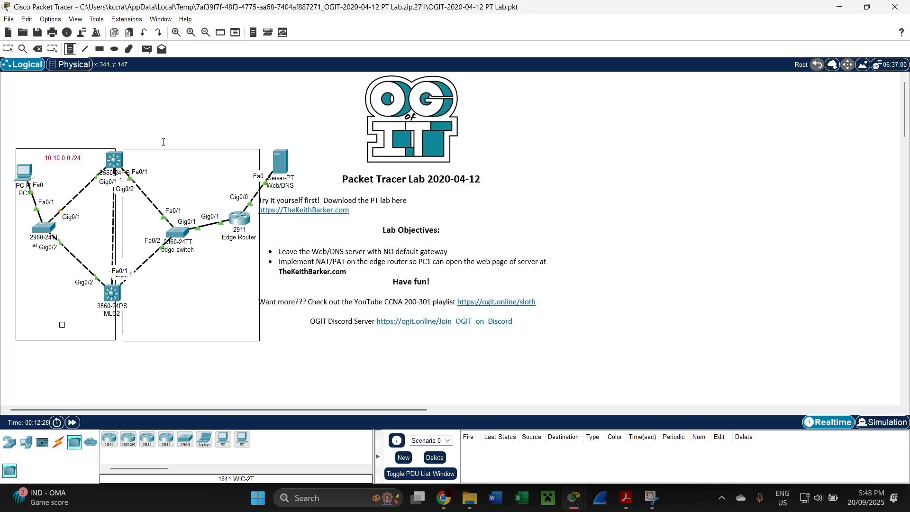
click(167, 158)
text(10.10)
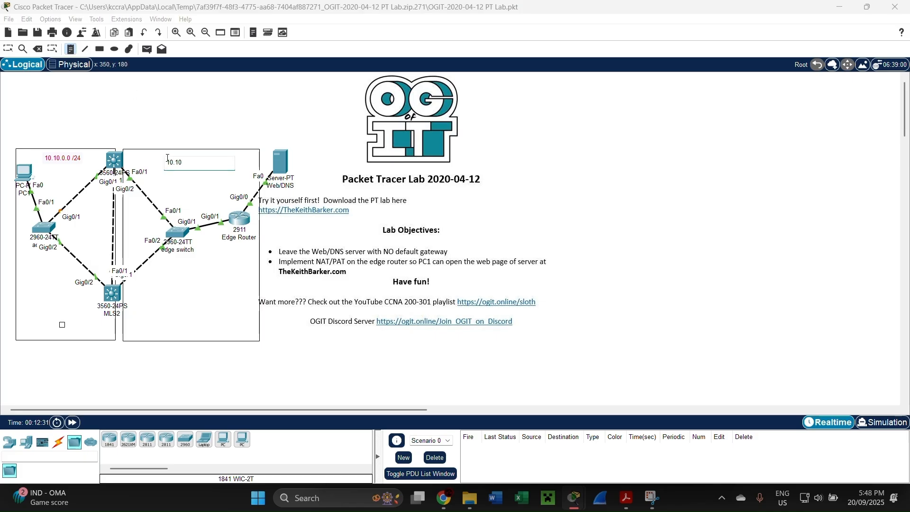
key(BackSpace)
key(BackSpace)
key(BackSpace)
key(BackSpace)
key(BackSpace)
click(185, 94)
click(52, 49)
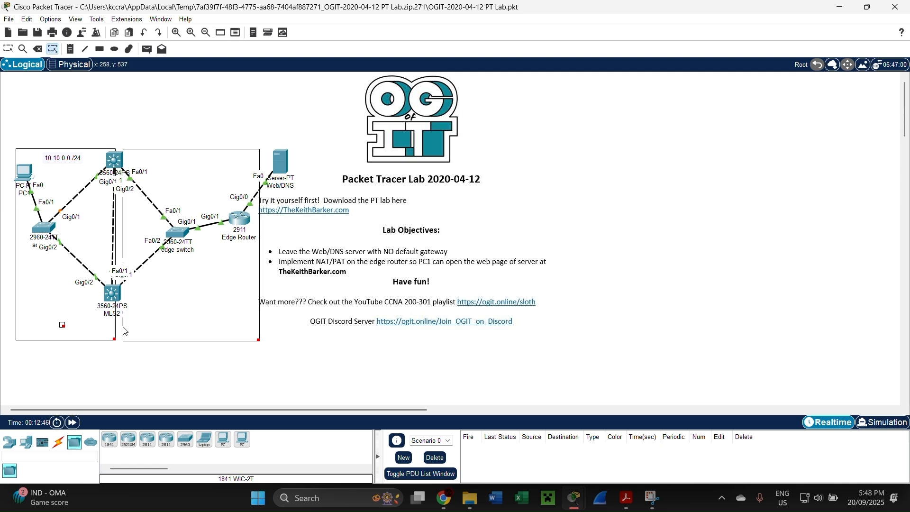
Step: Check MLS1's second connected network and place a text note reading "10.20.0.0 /24" near the top of the rectangle around the edge switch
mouse_move(573, 497)
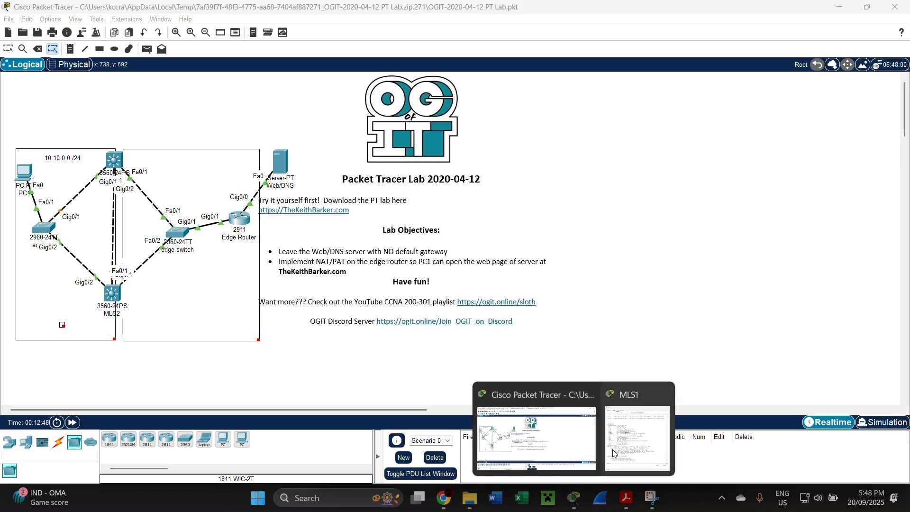
click(621, 441)
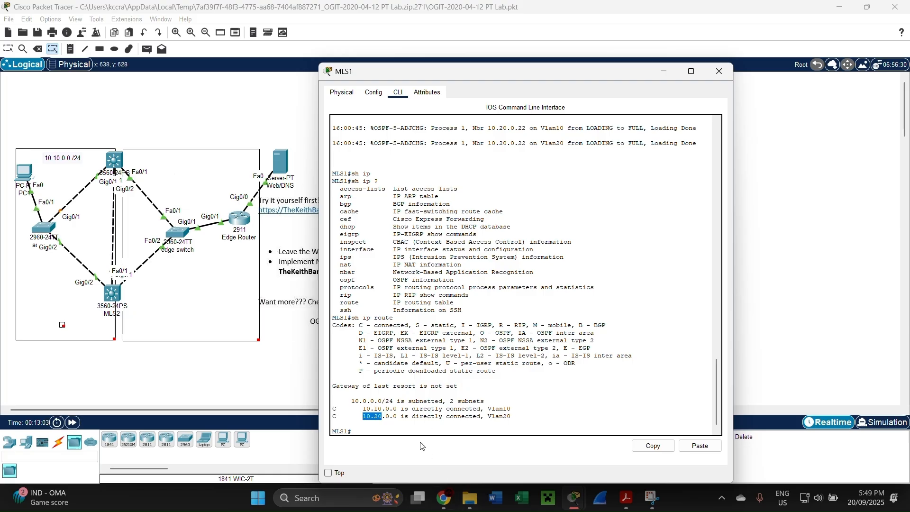
click(198, 175)
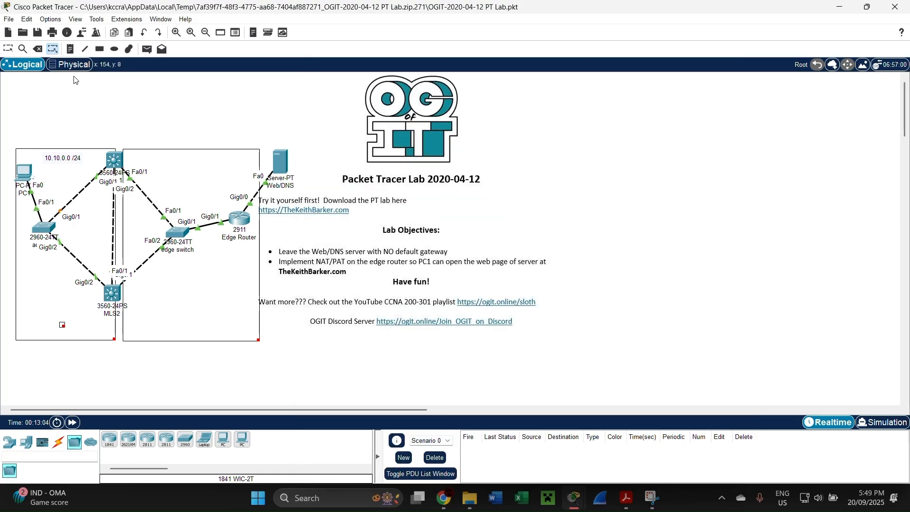
click(70, 50)
click(161, 158)
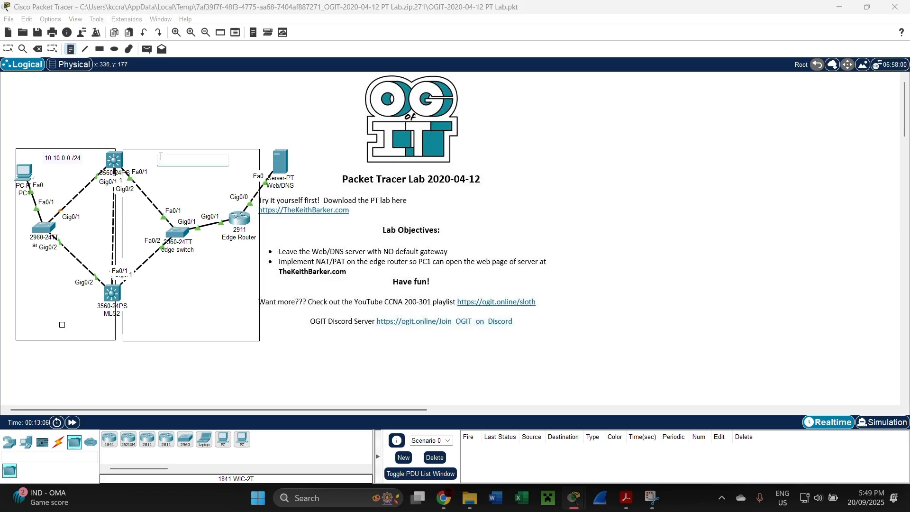
text(10.20.0.0 /24)
Step: Move the "10.20.0.0 /24" note to the centre of its rectangle's top area, level with the 10.10.0.0 /24 note
click(8, 49)
click(185, 156)
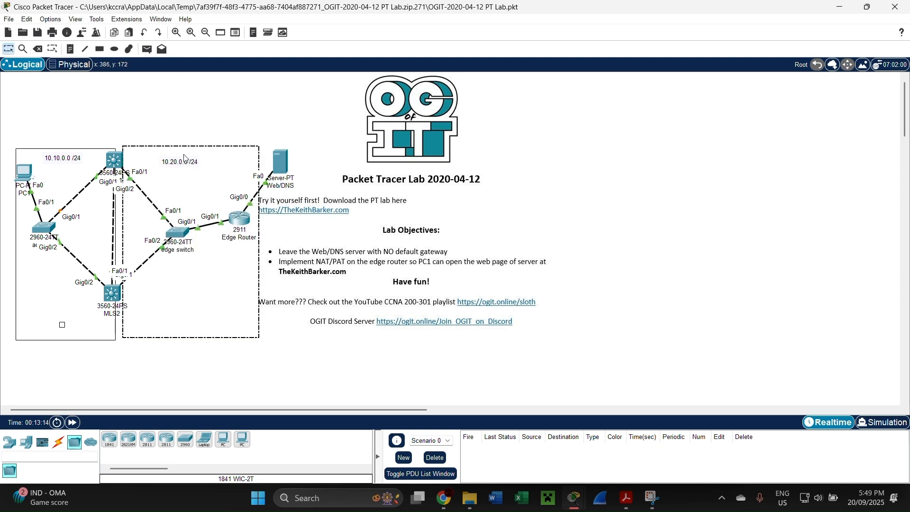
double_click(185, 158)
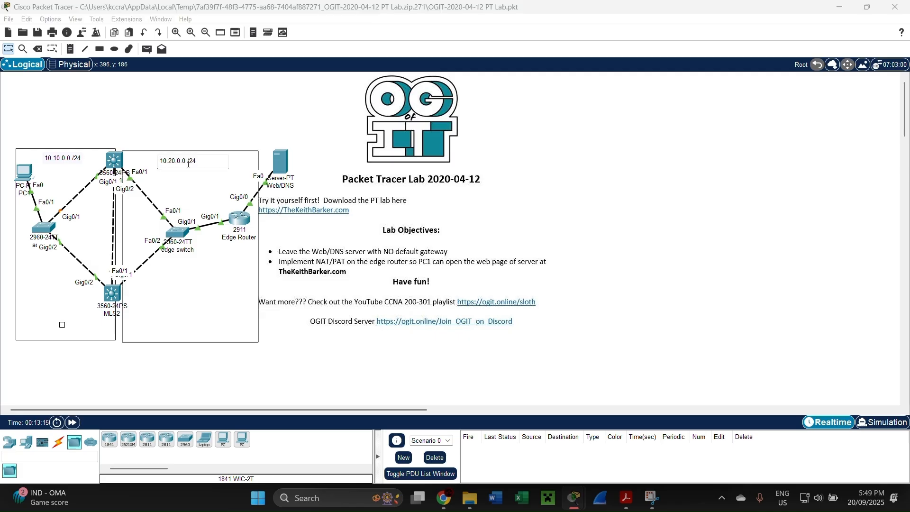
click(193, 171)
drag(190, 160, 200, 158)
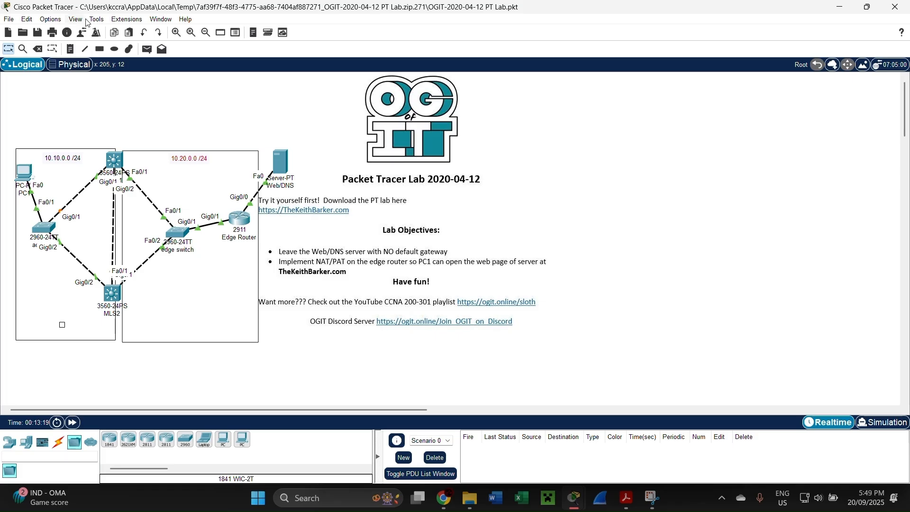
Step: On MLS1's command line, run show ip int brief and examine the addresses of the Vlan10 and Vlan20 interfaces
click(114, 162)
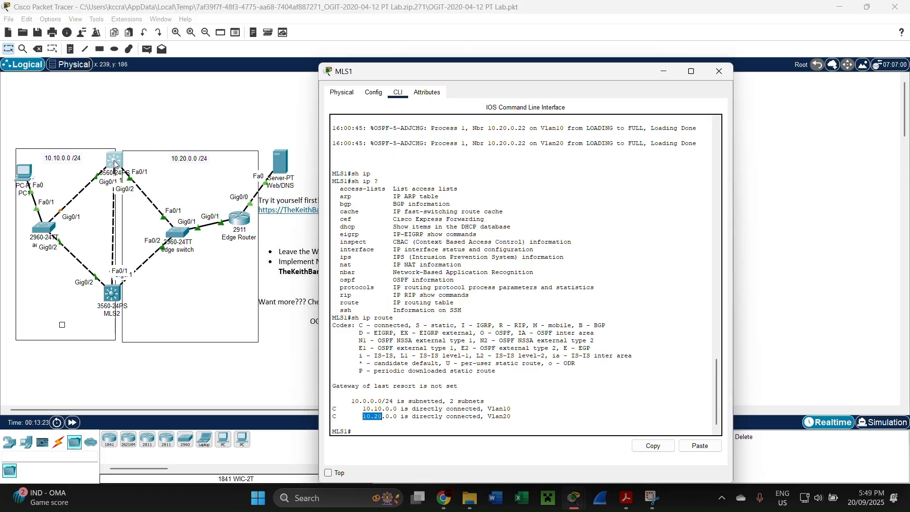
key(Return)
key(Return)
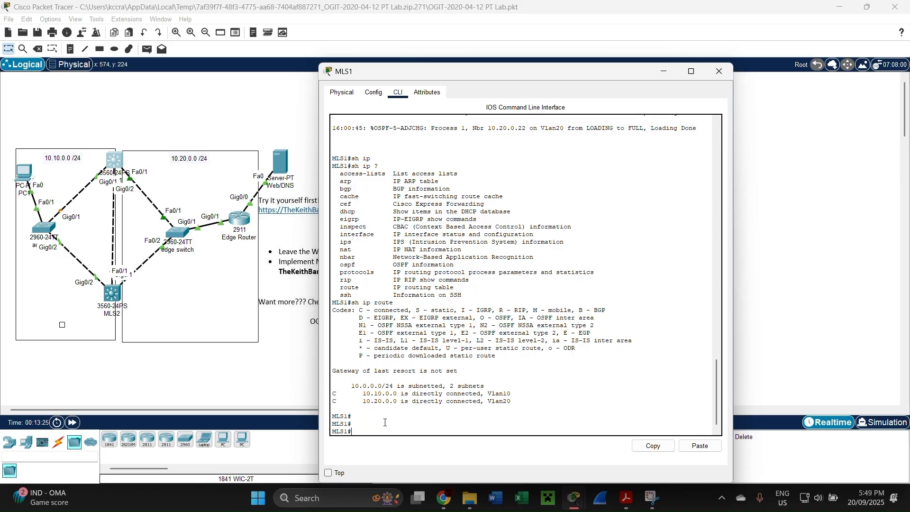
text(s)
text(how ip in )
text(biref)
key(BackSpace)
key(BackSpace)
key(BackSpace)
key(BackSpace)
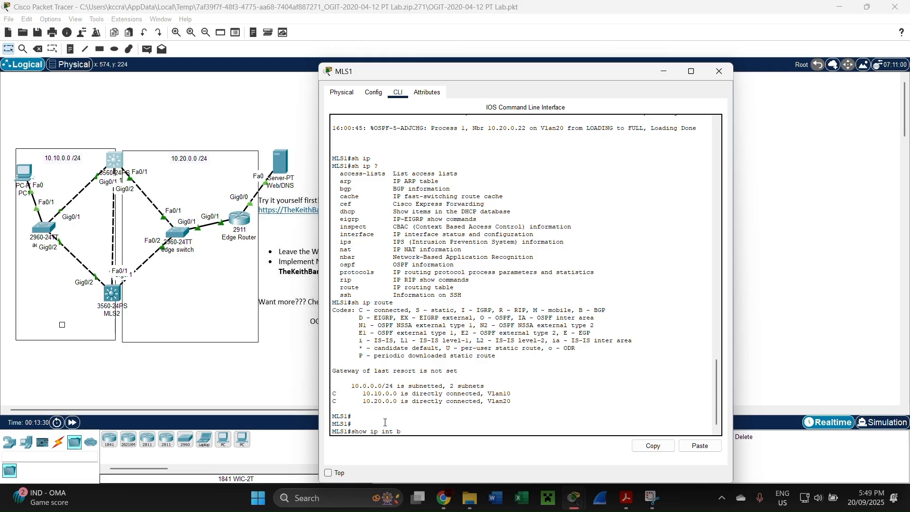
text(ief)
key(BackSpace)
text(r)
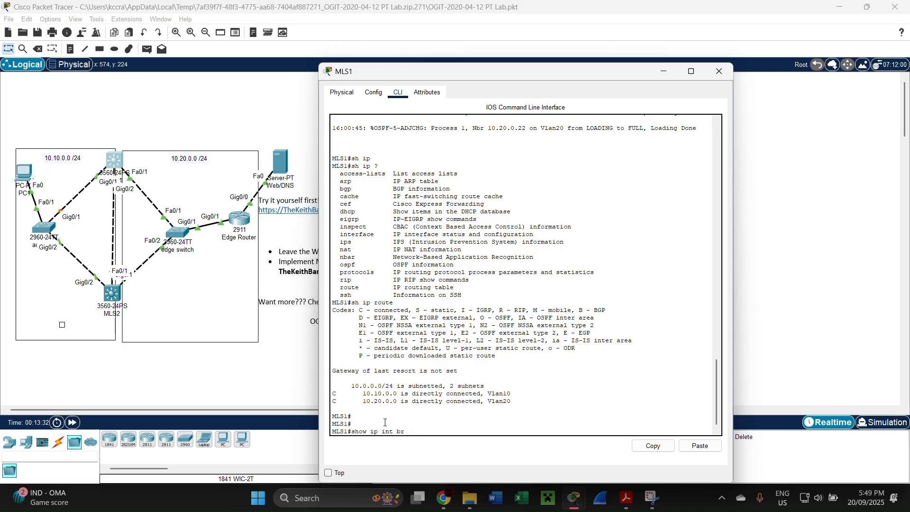
key(Tab)
key(Return)
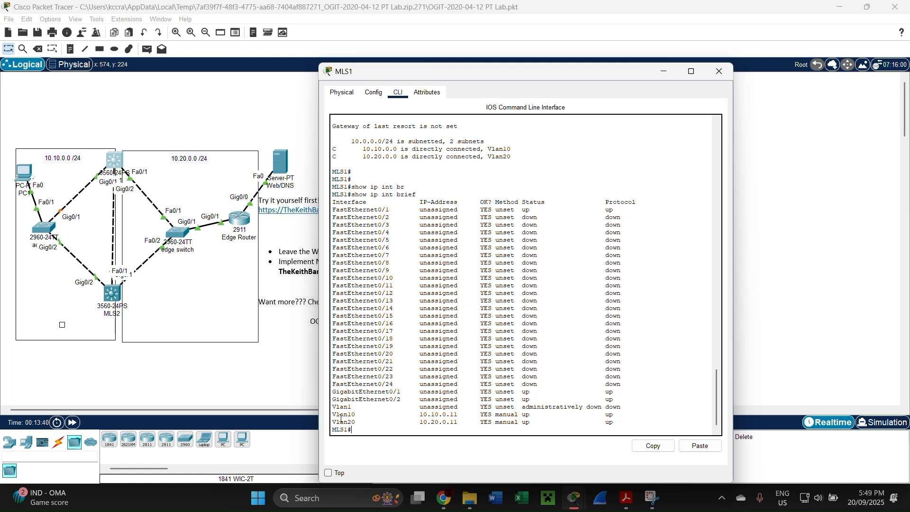
drag(332, 415, 540, 423)
click(365, 429)
Step: Examine PC1's default gateway and DNS server settings, and close its window
click(27, 175)
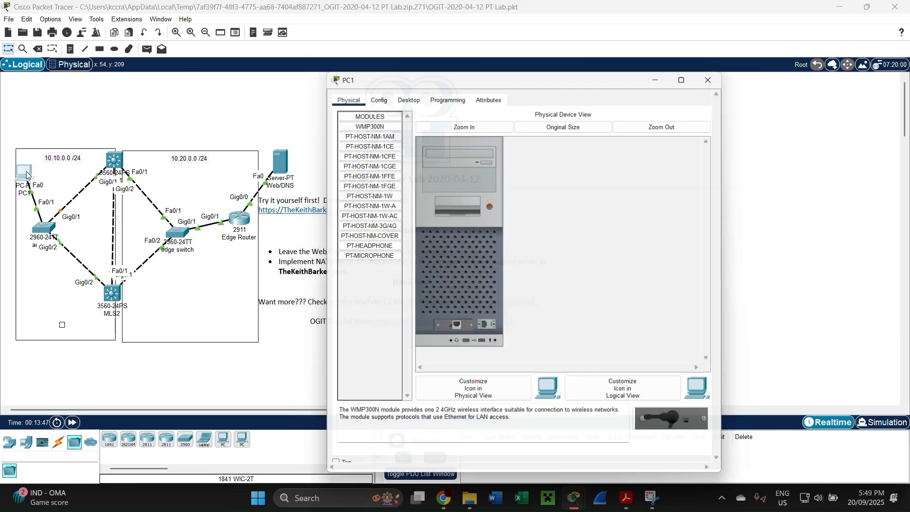
click(404, 92)
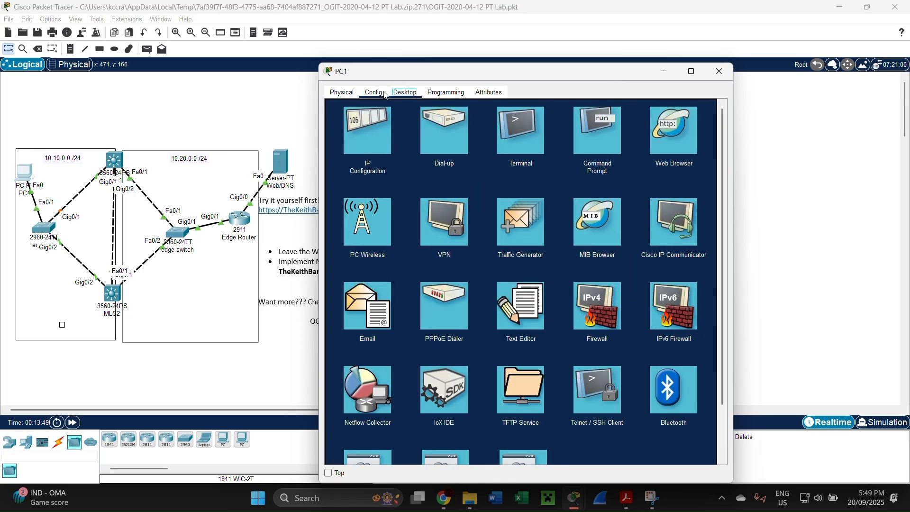
click(384, 94)
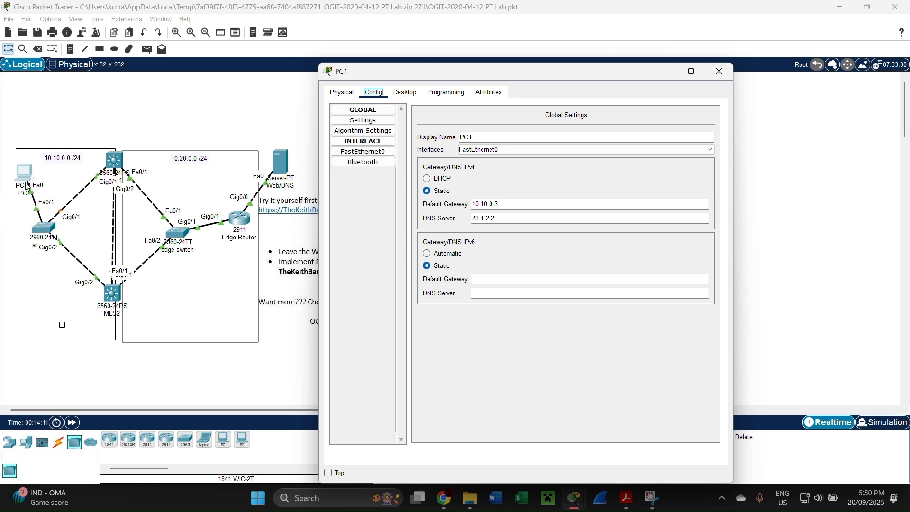
click(408, 96)
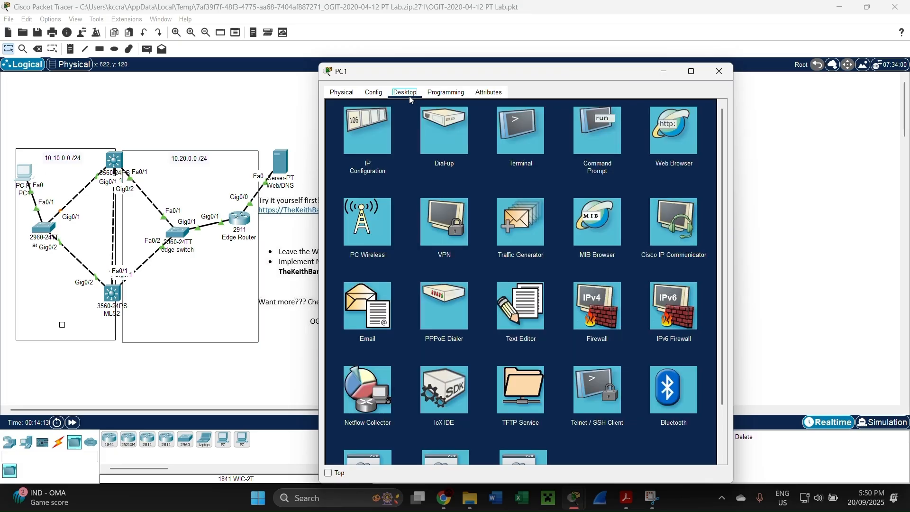
click(719, 71)
Step: From MLS1's command line, ping PC1's default gateway 10.10.0.3 and check the success rate
click(114, 160)
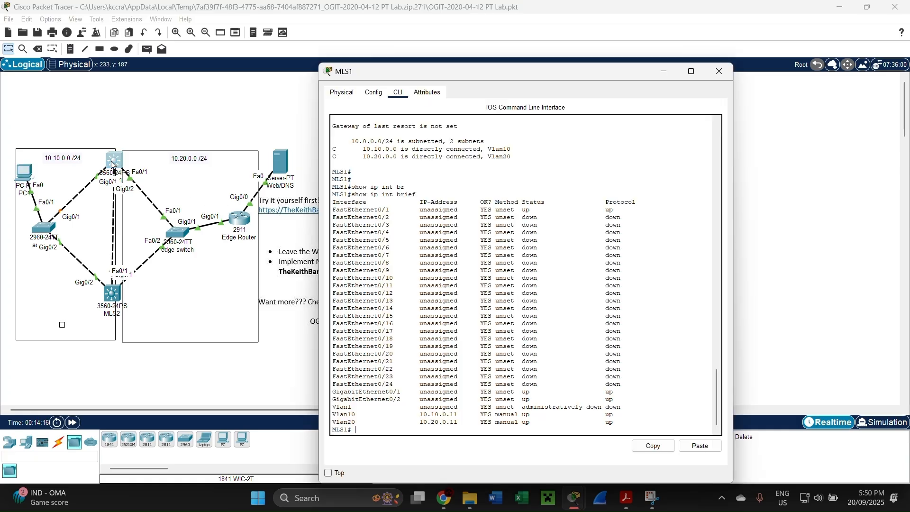
drag(358, 423, 363, 415)
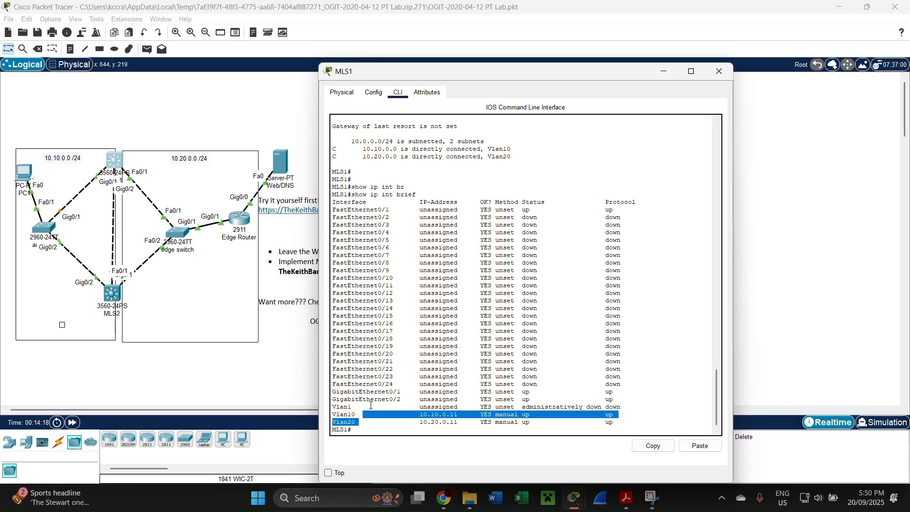
click(371, 405)
key(Return)
key(Return)
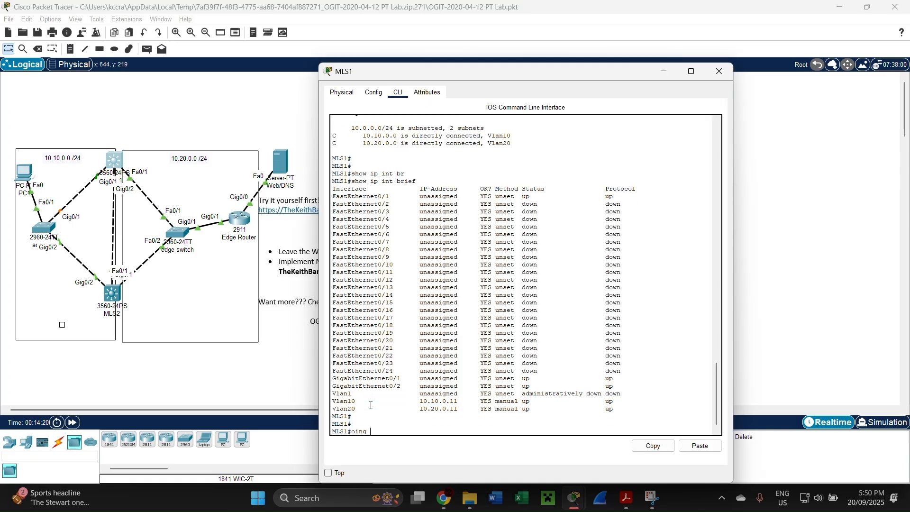
key(BackSpace)
key(BackSpace)
key(BackSpace)
key(BackSpace)
key(BackSpace)
text(ping 10.10.)
key(Return)
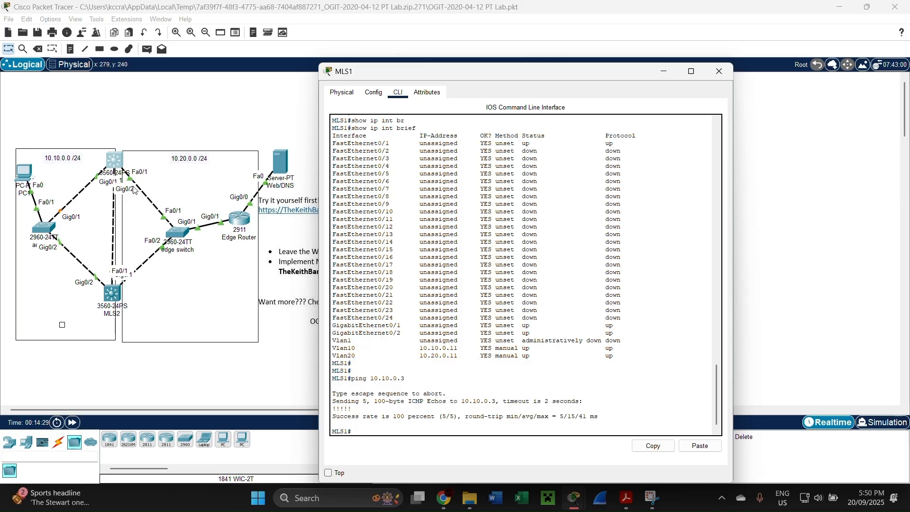
drag(599, 416, 482, 411)
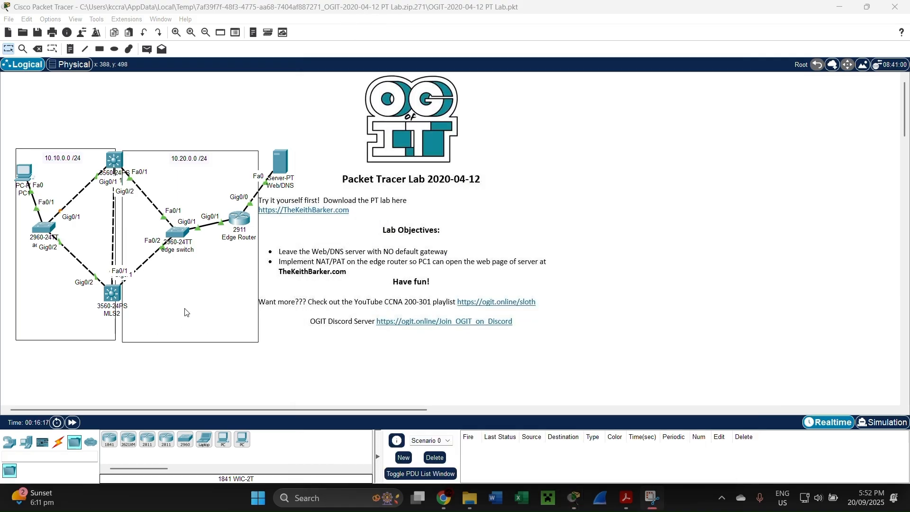
Step: On MLS2's command line, run sh ip int brief and examine its Vlan10 and Vlan20 interface addresses
click(113, 295)
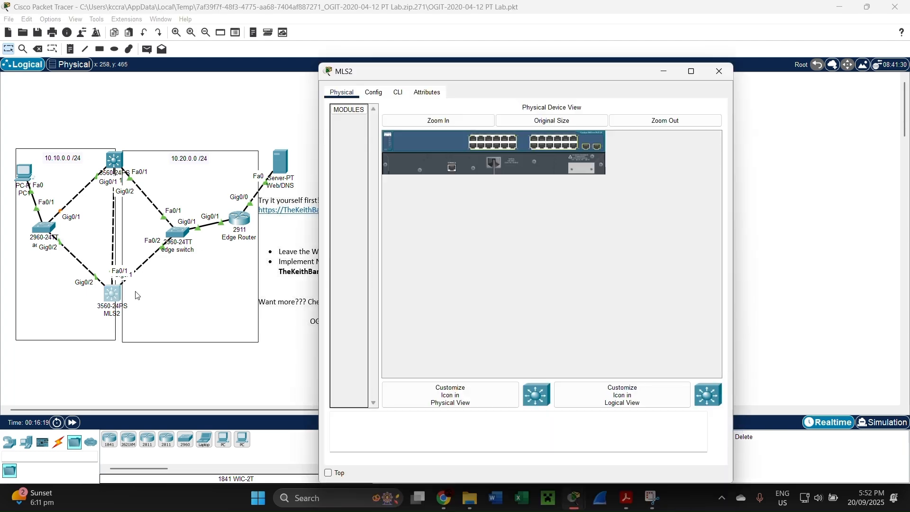
click(373, 93)
click(398, 93)
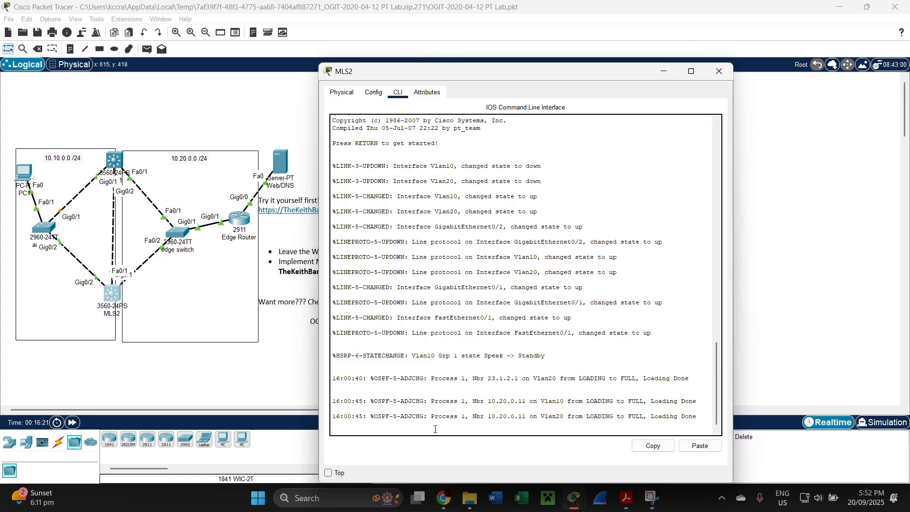
key(Return)
key(Return)
key(Return)
text(sh)
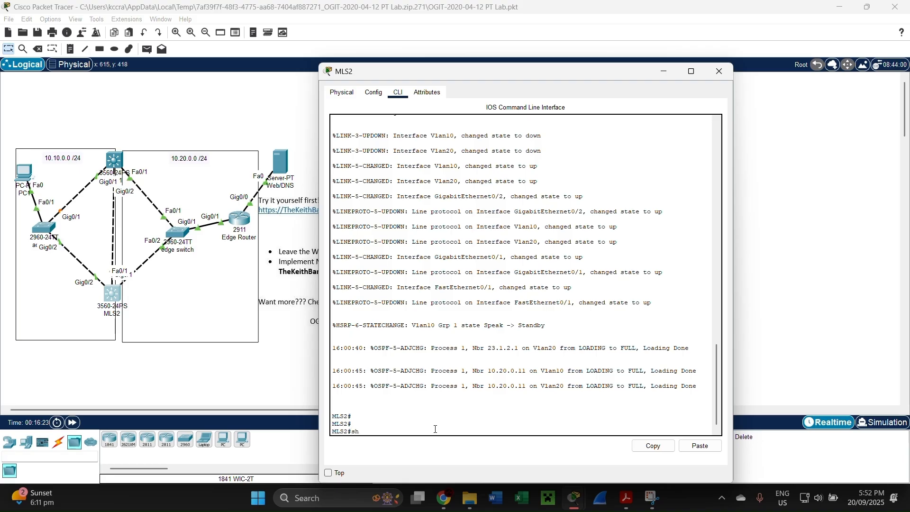
text( ip int brie)
text(f)
key(Return)
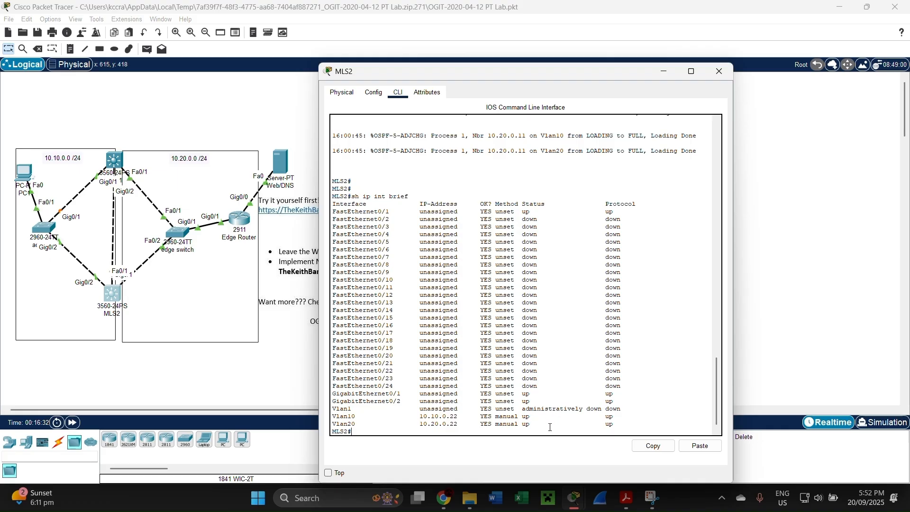
drag(627, 421, 332, 416)
click(361, 430)
Step: List the available exec commands on MLS2 with ?
key(Return)
key(Return)
text(?)
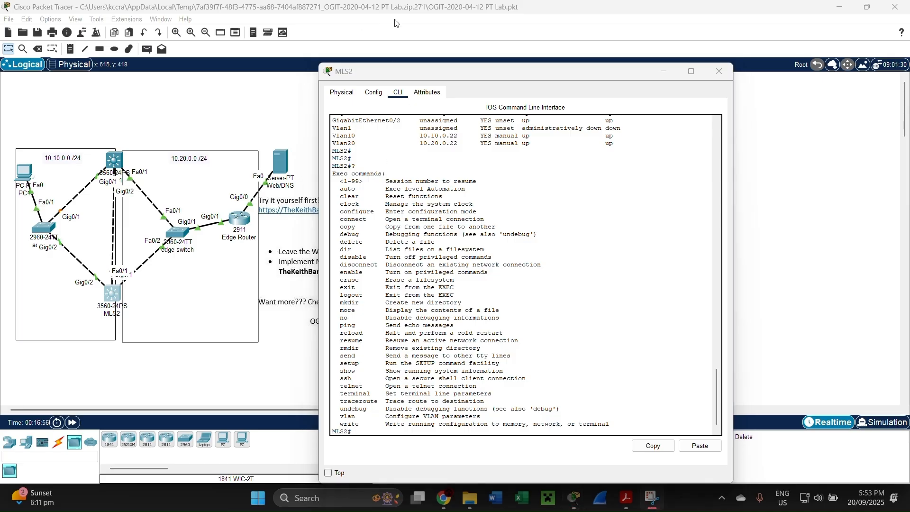
Step: From MLS2's command line, ping 10.10.0.3 and return to the topology
click(361, 431)
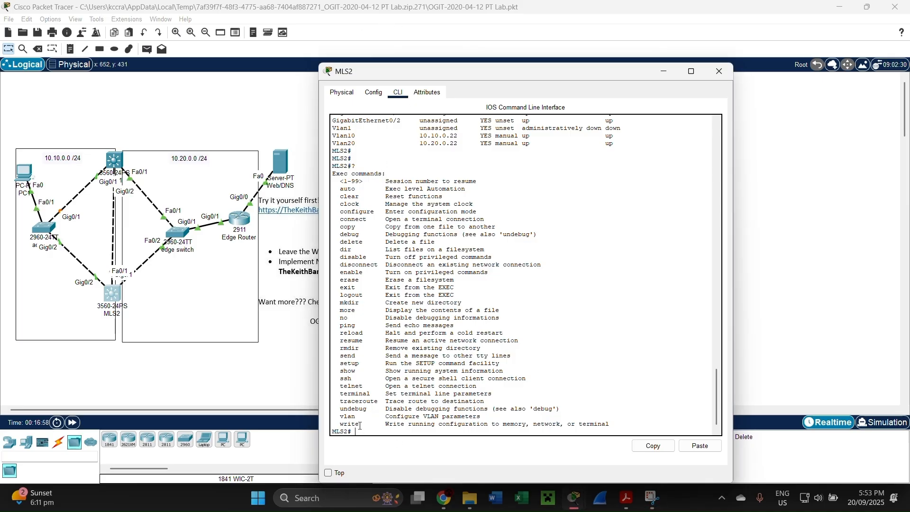
text(g)
key(BackSpace)
text(0.3)
key(Return)
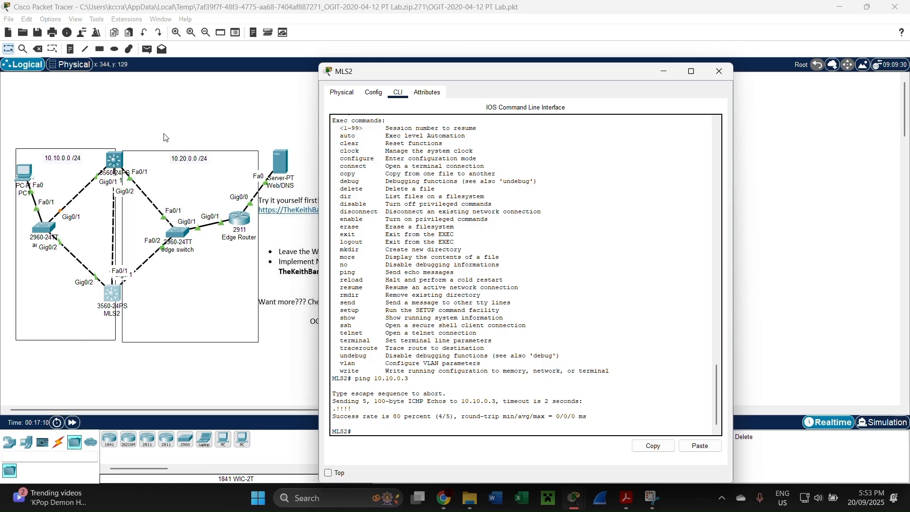
click(108, 176)
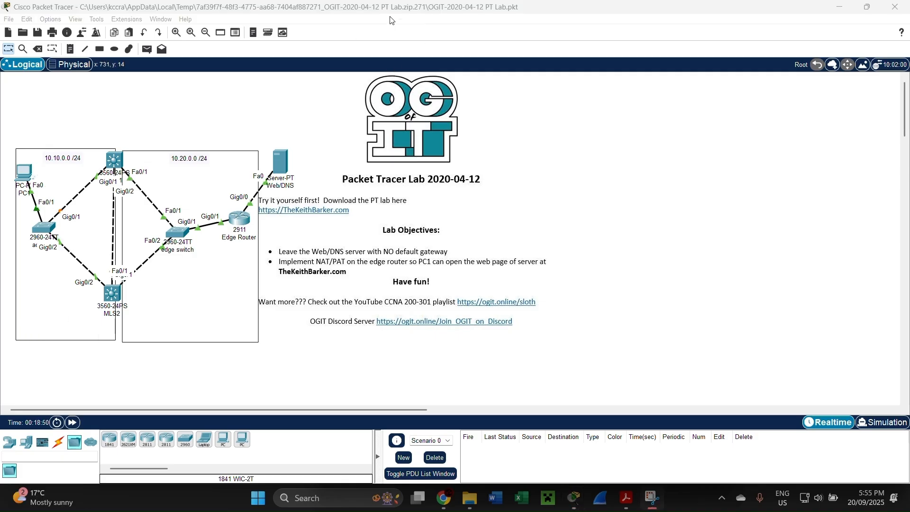
Step: Open the Edge Router's command line and bring up its edge-router# prompt
click(239, 217)
click(241, 219)
click(374, 93)
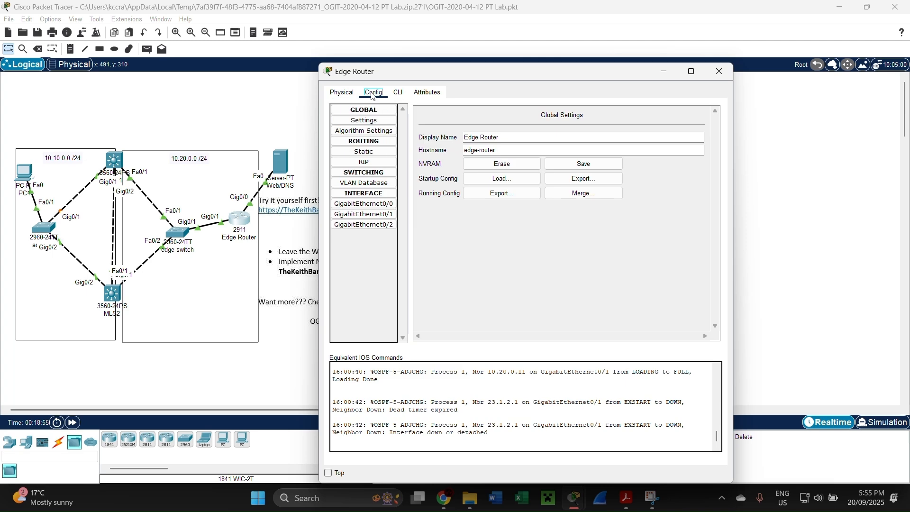
click(398, 94)
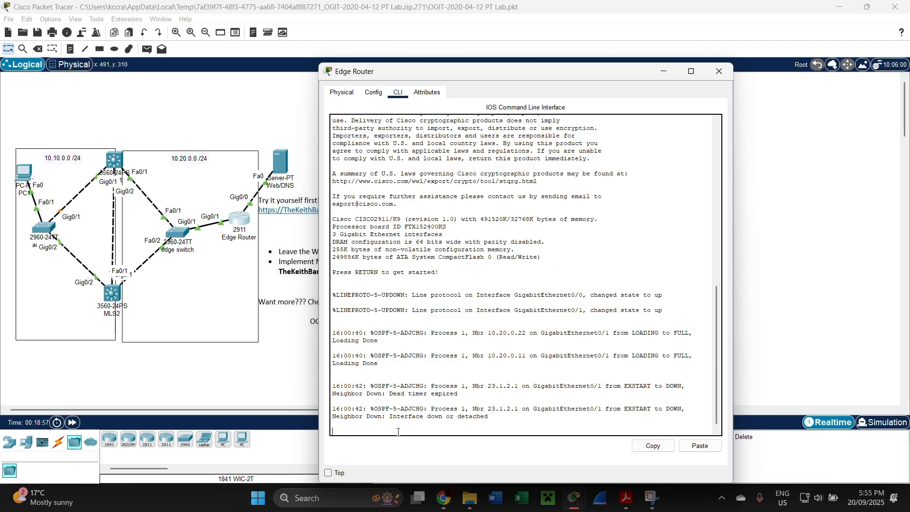
key(Return)
key(Return)
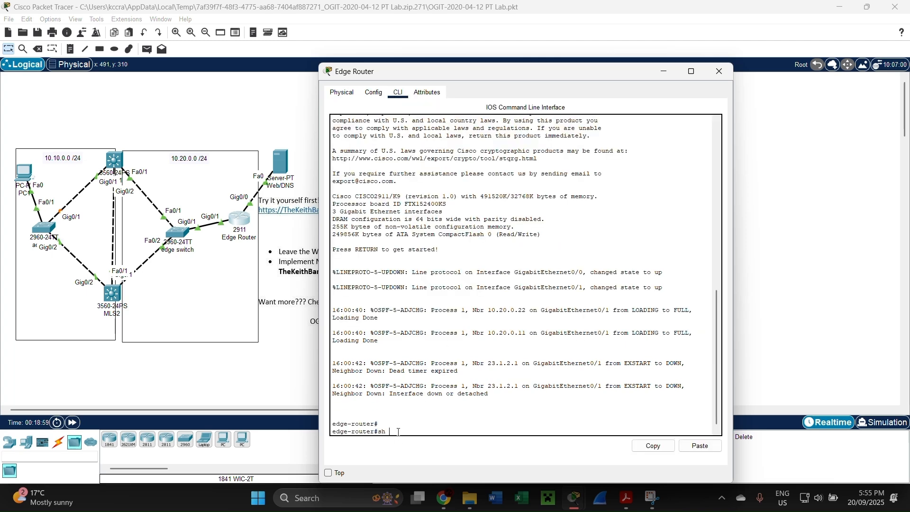
Step: Run sh ip interface brief on the Edge Router and examine the GigabitEthernet0/0 address
text(sh ip)
key(Tab)
text(i)
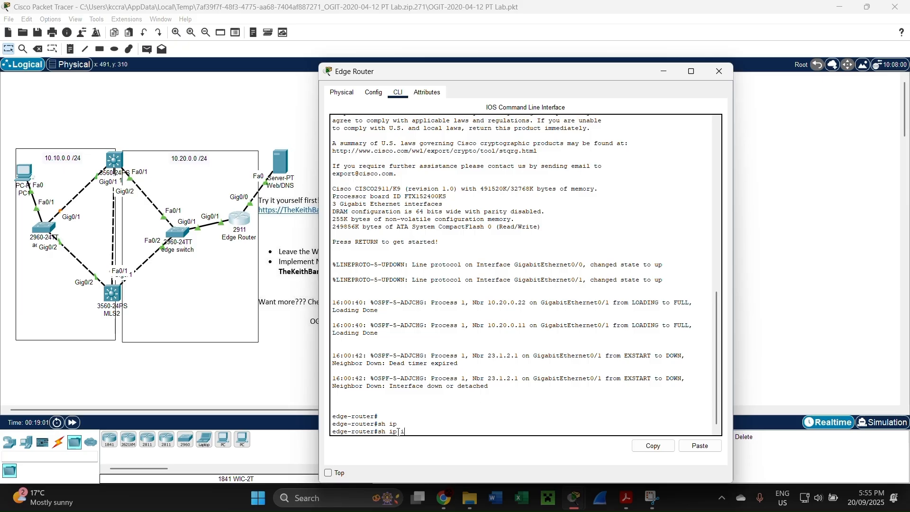
key(Tab)
text(b)
key(Tab)
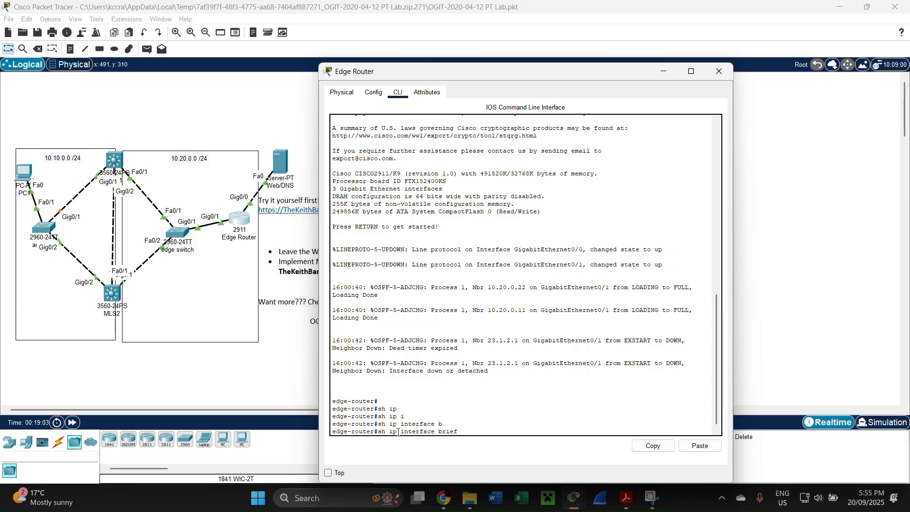
key(Return)
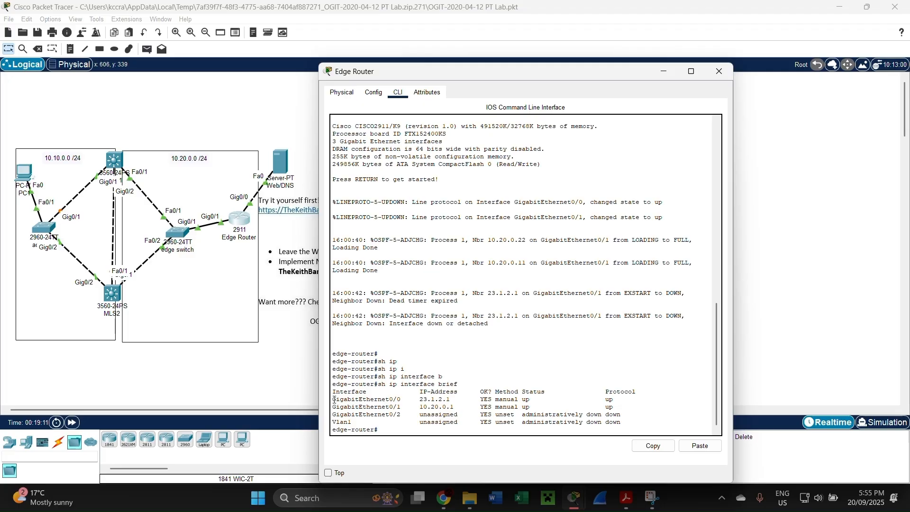
drag(334, 400, 455, 402)
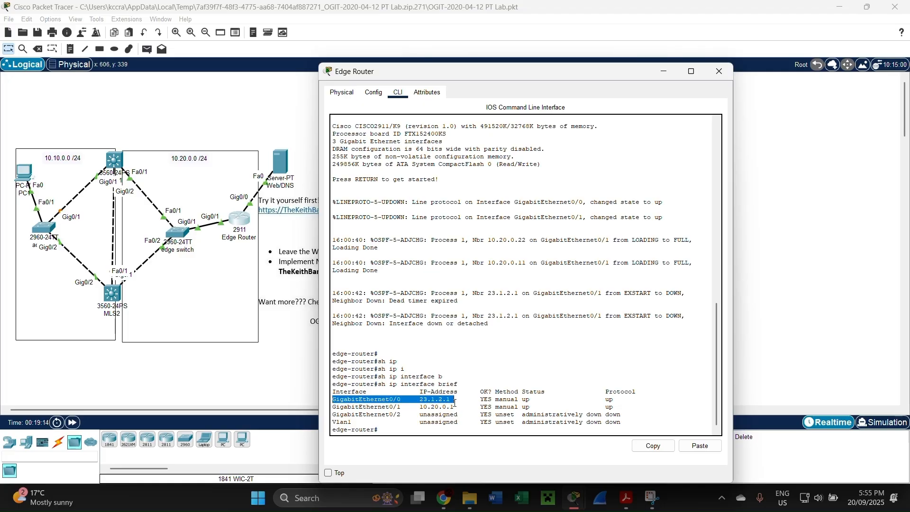
triple_click(459, 403)
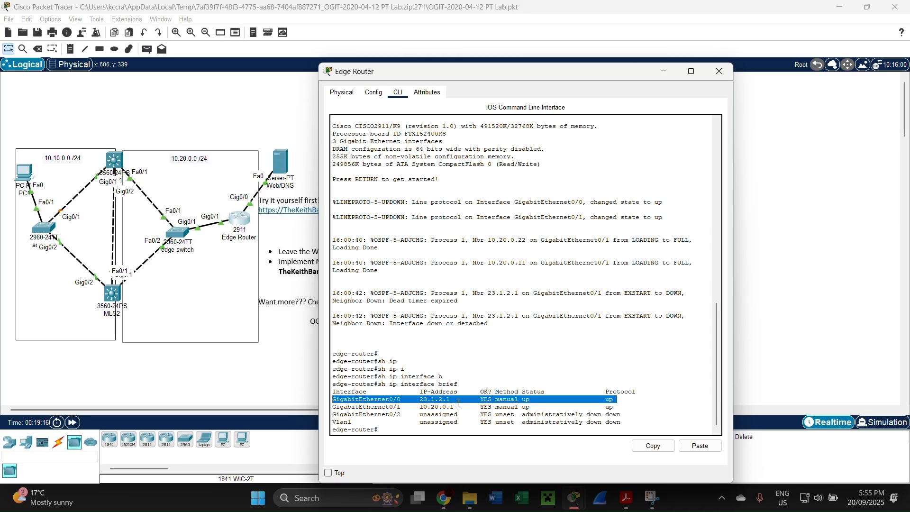
click(351, 413)
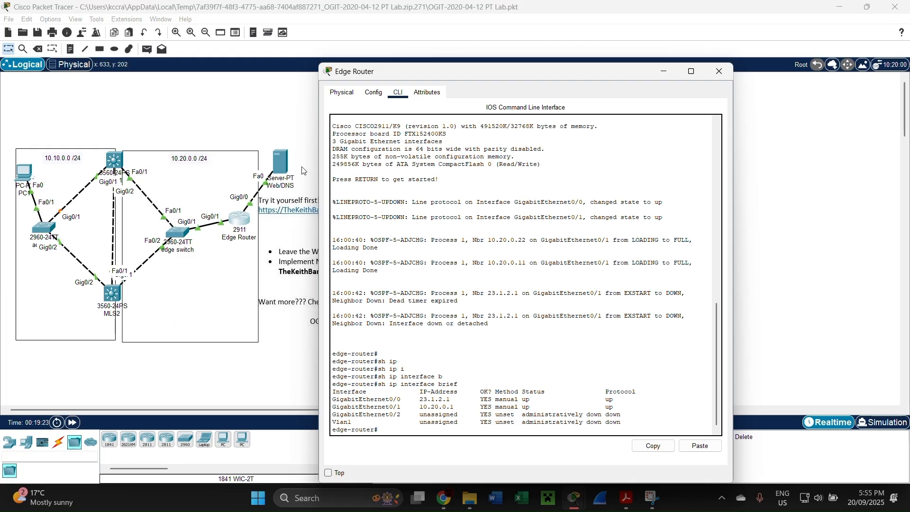
Step: Narrow the 10.20.0.0 /24 box to end just before the Edge Router, and draw an adjoining unfilled rectangle around the router's link to the server
click(254, 192)
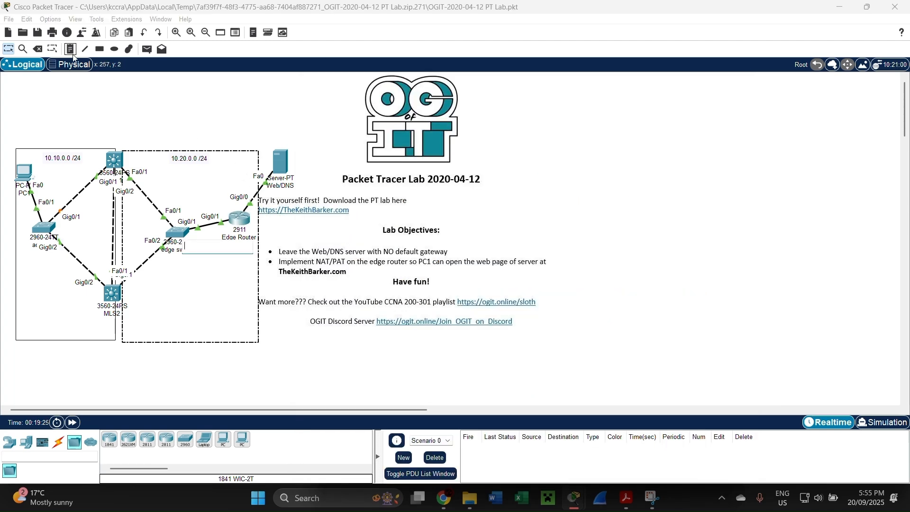
click(52, 49)
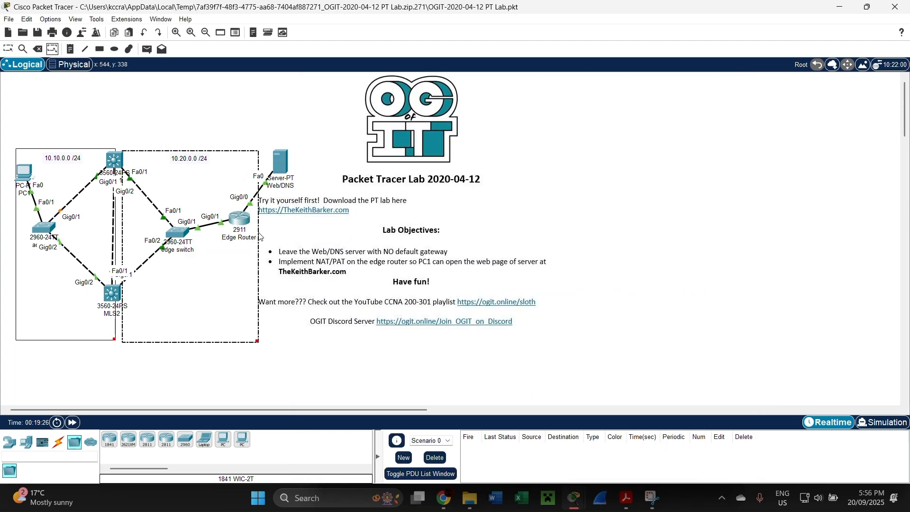
click(268, 316)
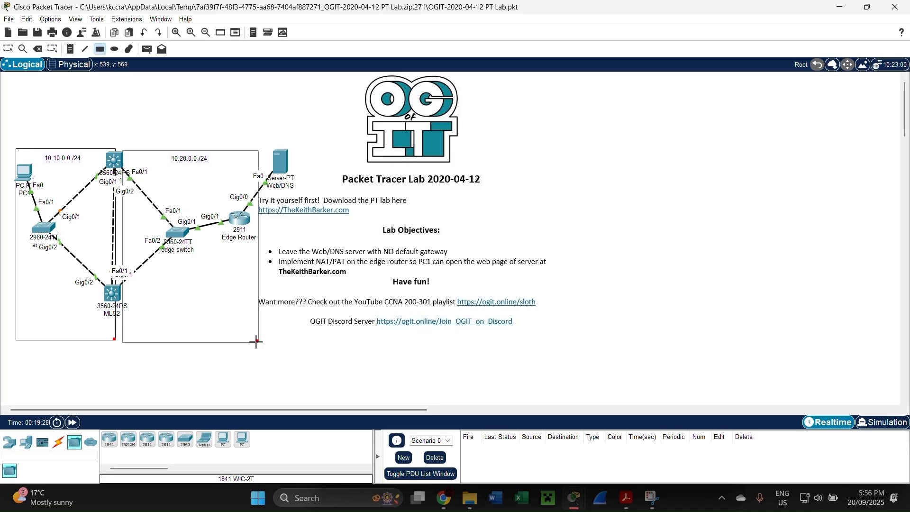
drag(257, 341, 229, 342)
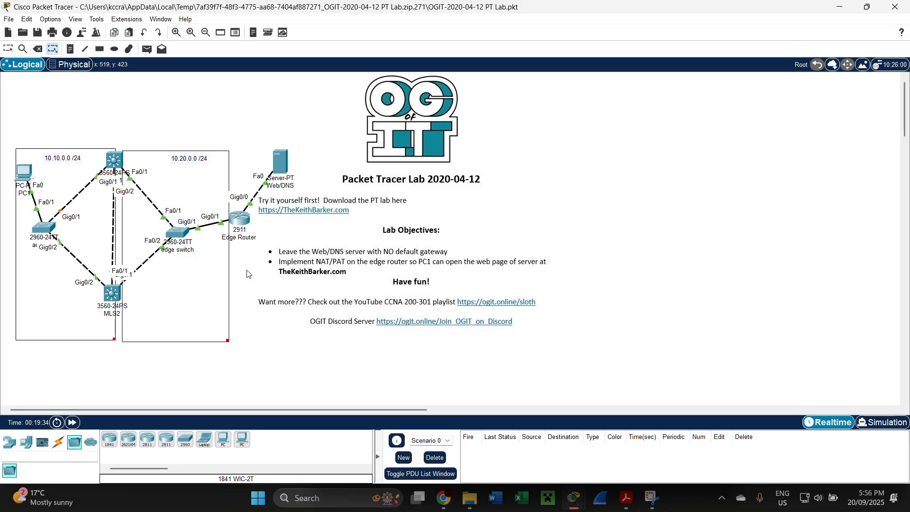
click(100, 49)
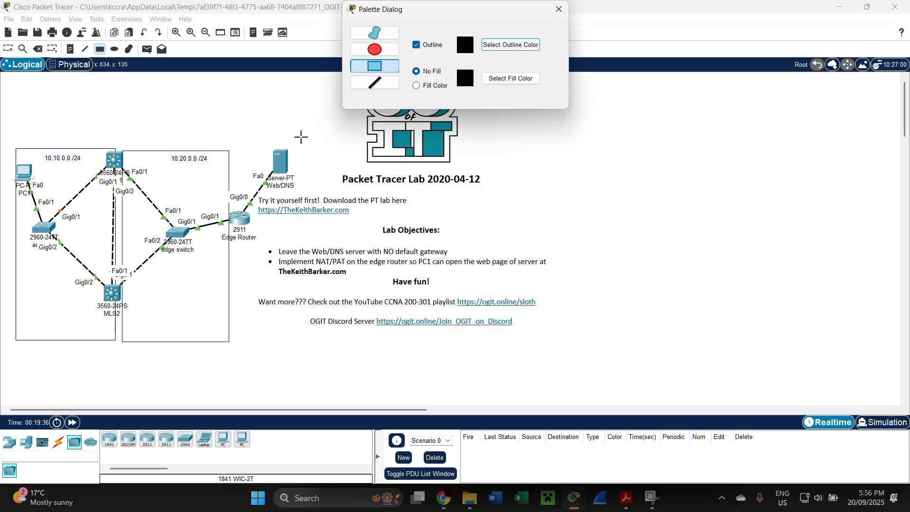
drag(231, 151, 319, 341)
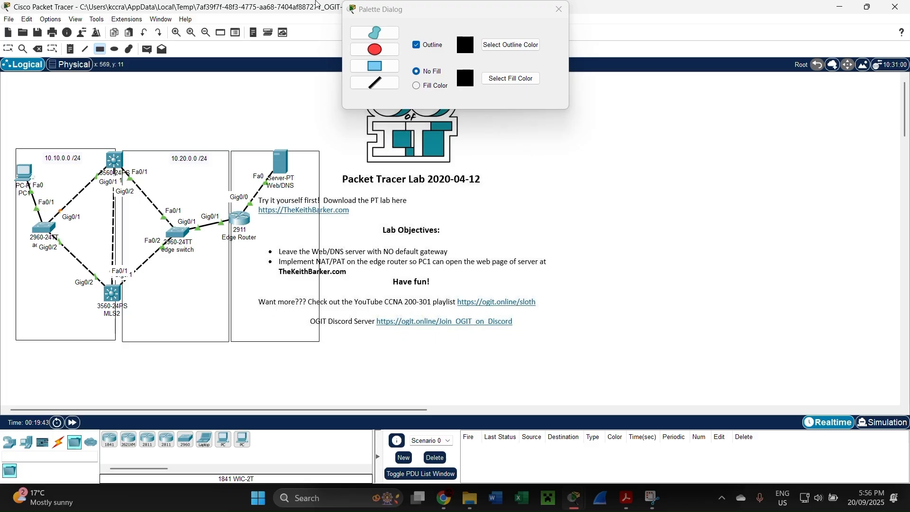
Step: Close the MLS2 and MLS1 windows and recheck the Edge Router's interface addresses for the new subnet label
click(71, 49)
mouse_move(652, 497)
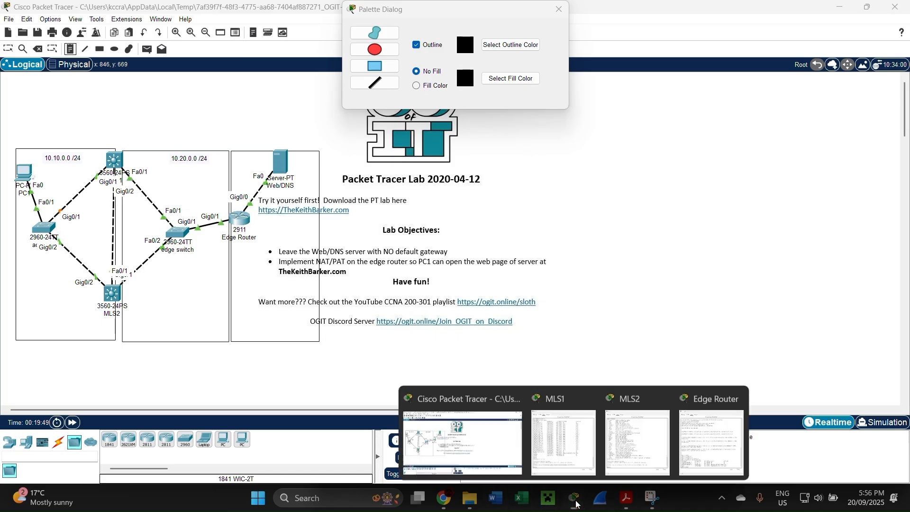
mouse_move(658, 448)
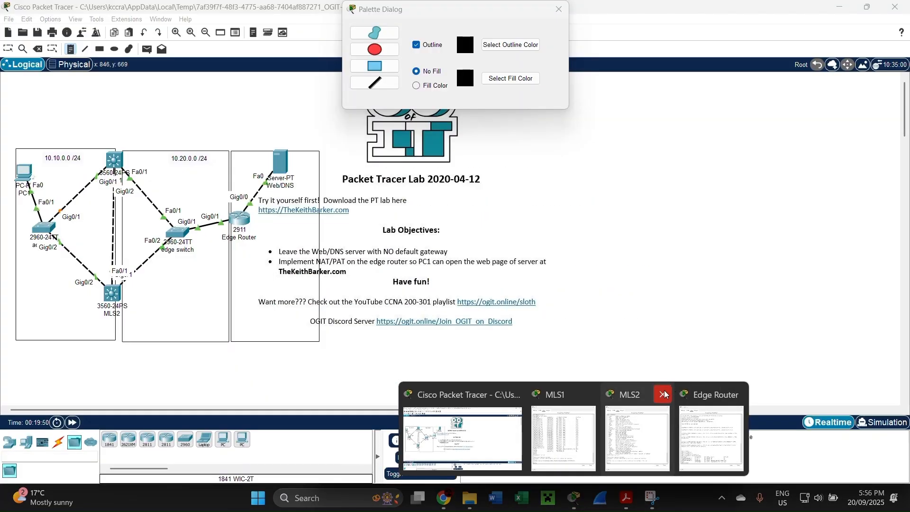
click(662, 394)
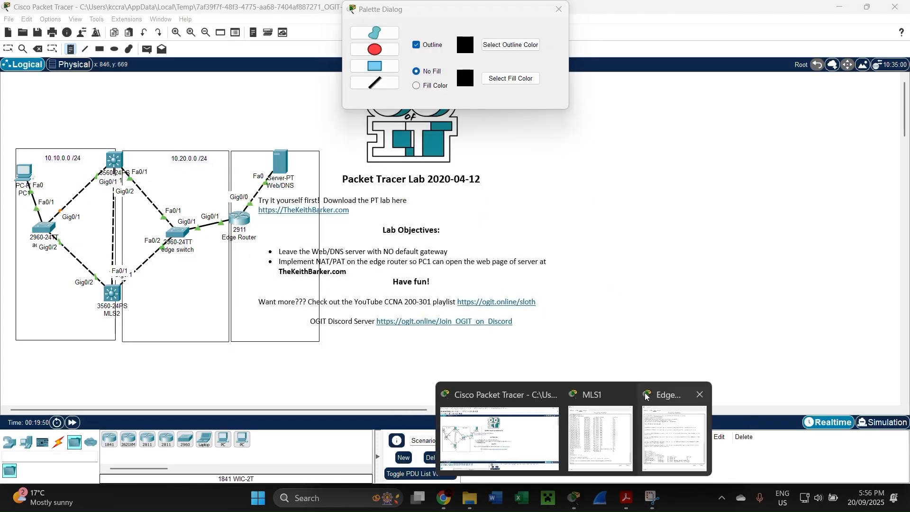
click(626, 395)
click(630, 403)
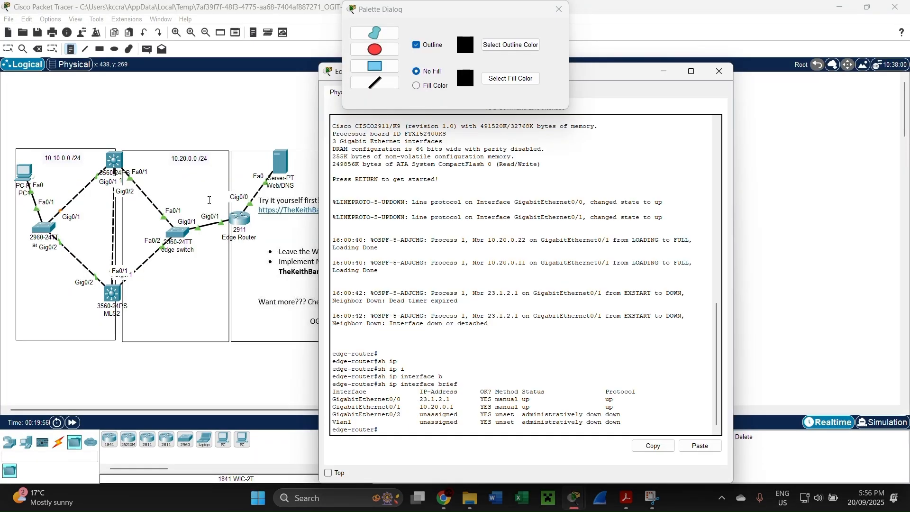
Step: Label the new server-side rectangle 23.1.2.0 /24 just inside its lower edge, and close the shape palette
click(269, 318)
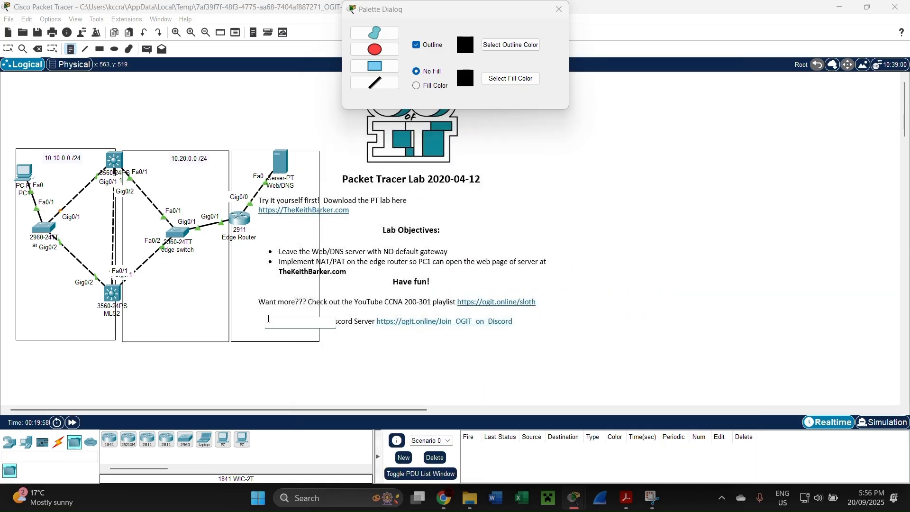
text(23.1.2.0 /23)
key(Return)
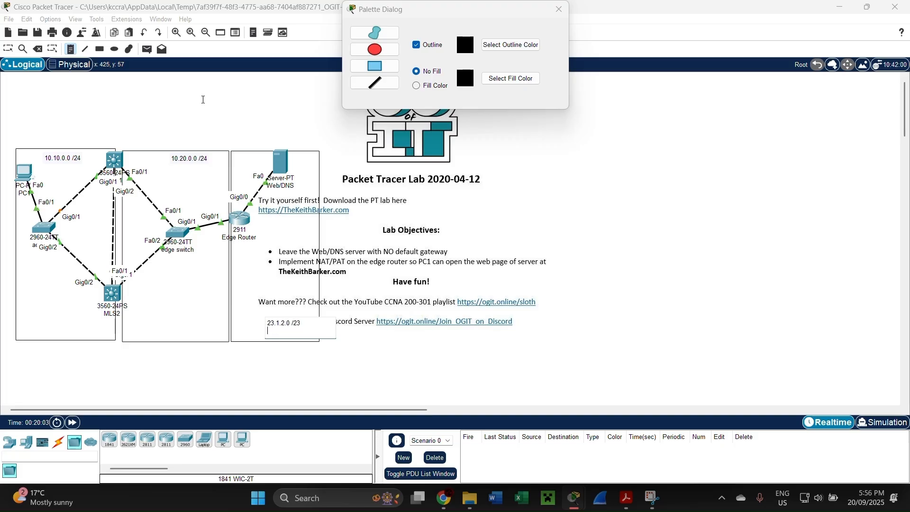
key(BackSpace)
key(BackSpace)
text(4\)
key(BackSpace)
click(8, 49)
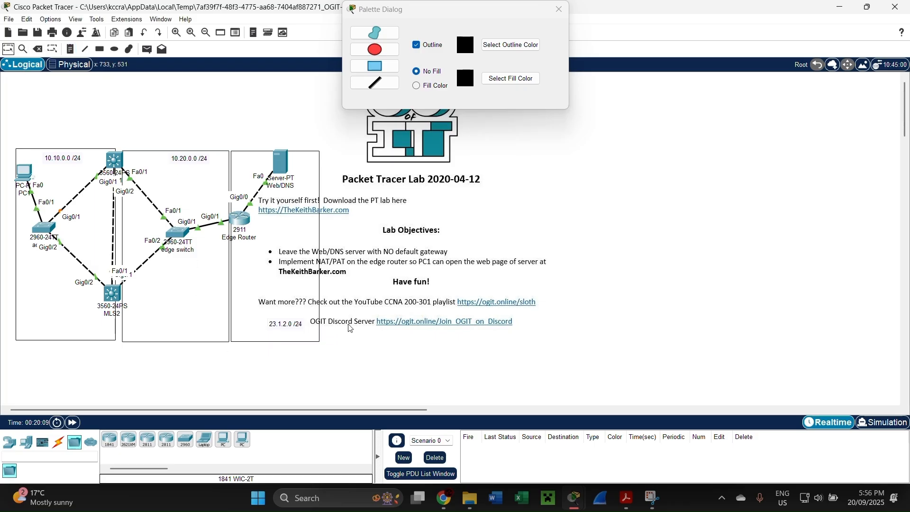
drag(294, 328, 282, 337)
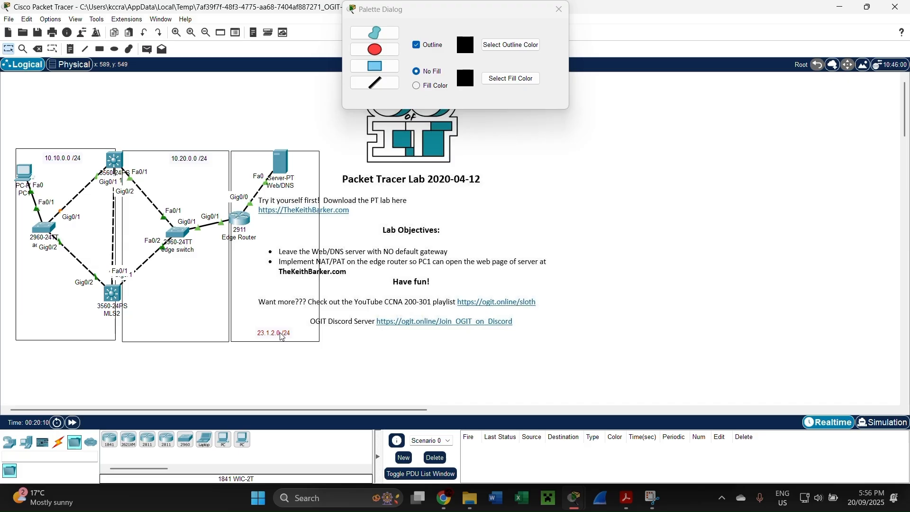
click(560, 9)
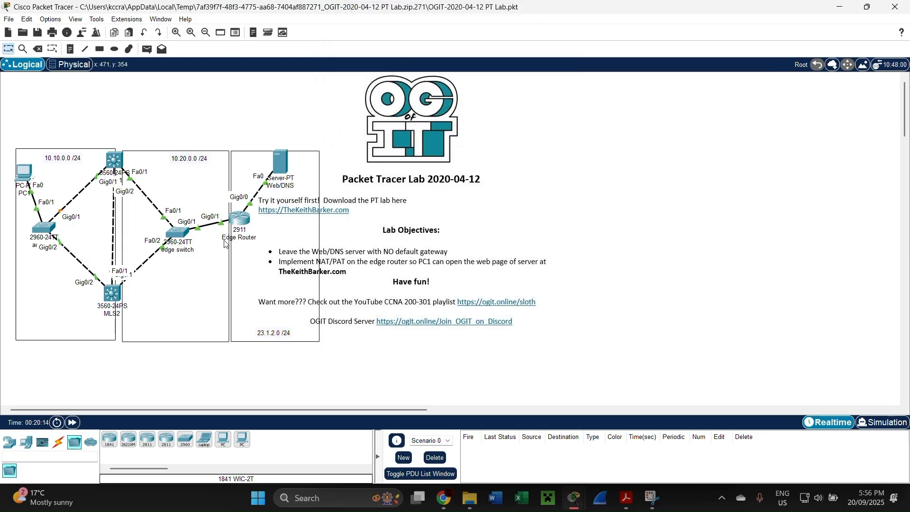
Step: From the Edge Router's command line, ping 10.10.0.3 and check the success rate
mouse_move(574, 497)
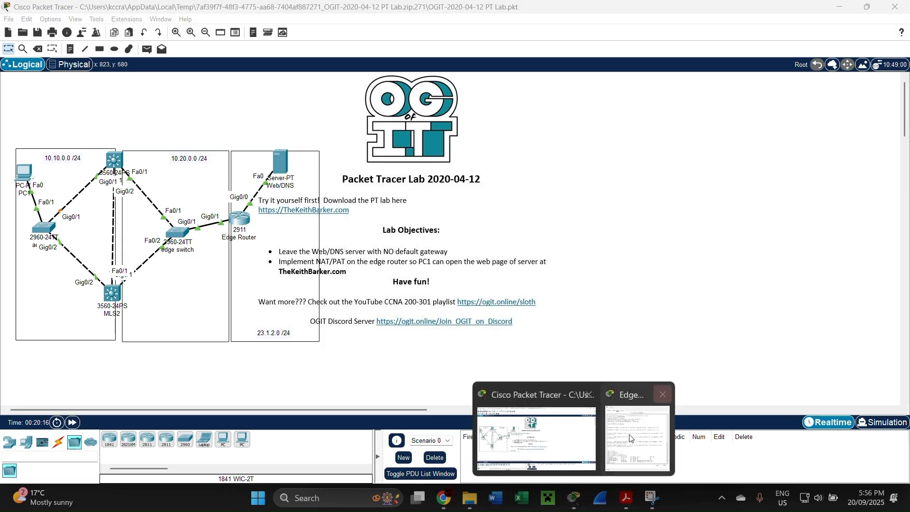
click(642, 433)
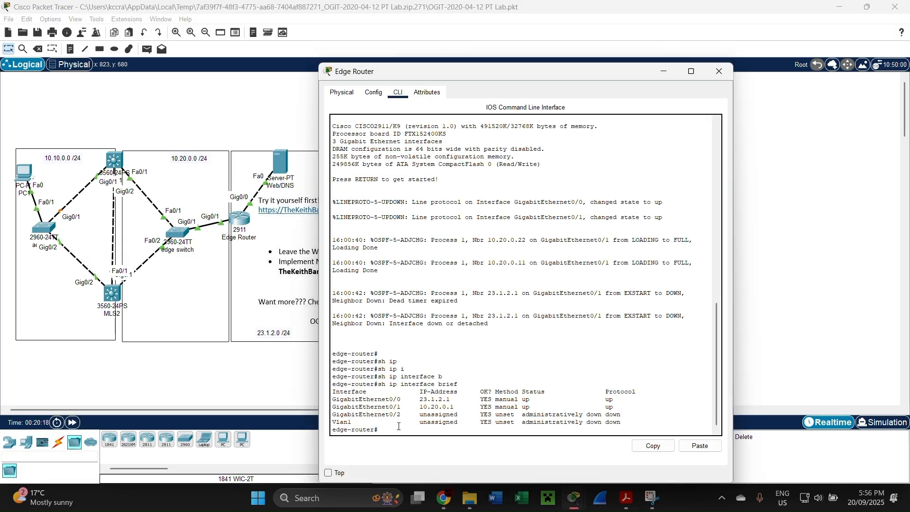
key(Return)
key(Return)
key(Return)
key(Return)
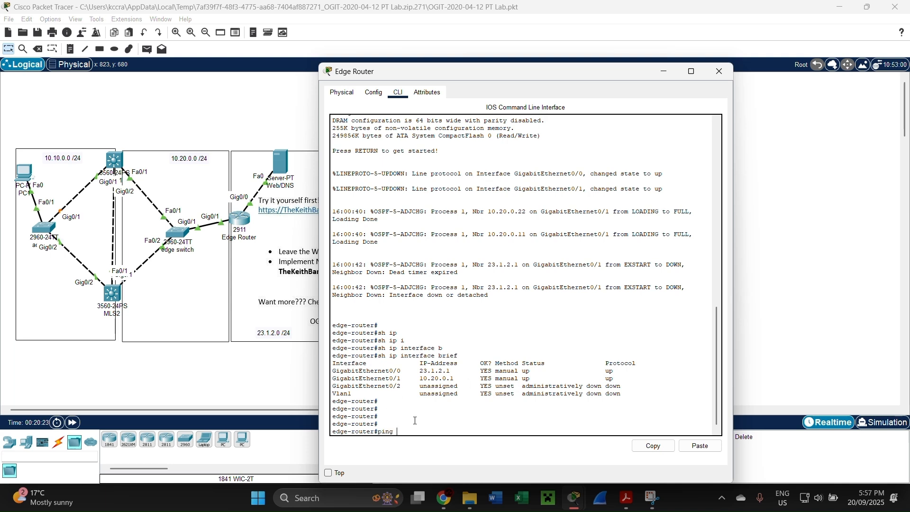
text(ping 10.10.0.3)
key(Return)
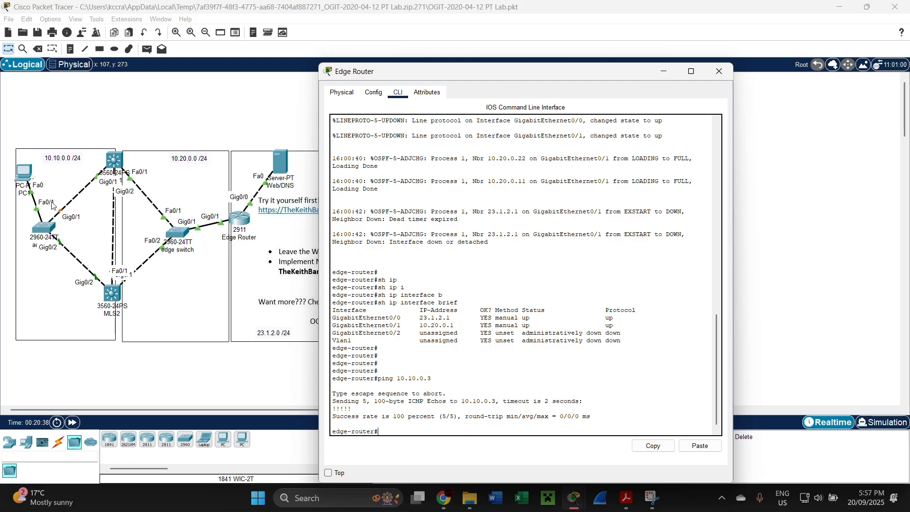
click(396, 26)
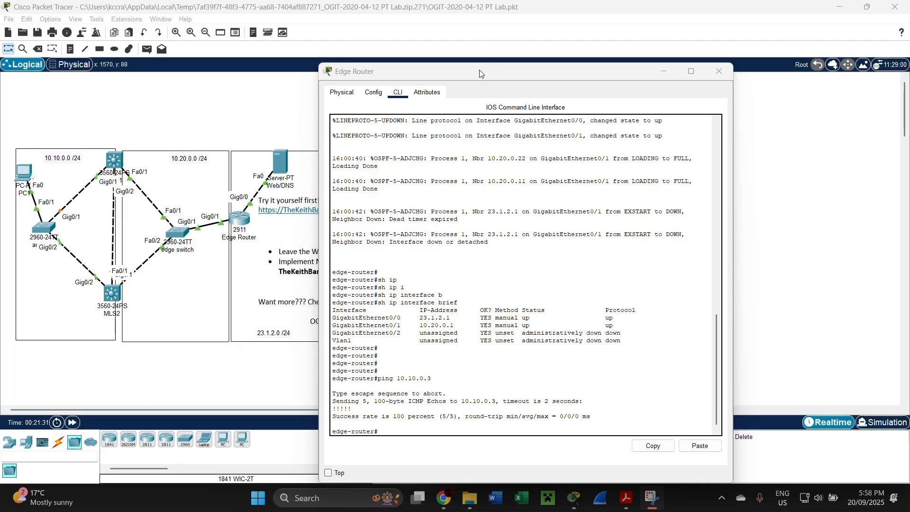
Step: Move the Edge Router window clear of the topology and list the output modifiers available for sh run |
drag(482, 74, 534, 79)
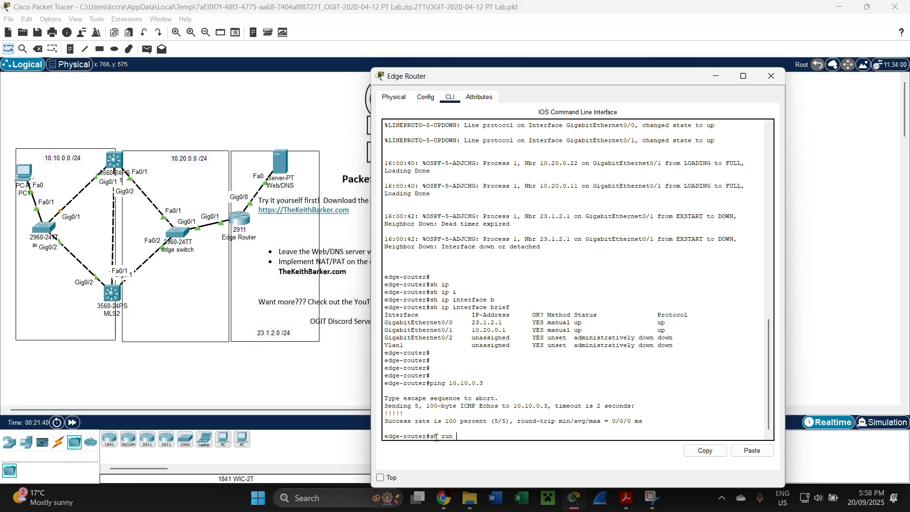
text(?)
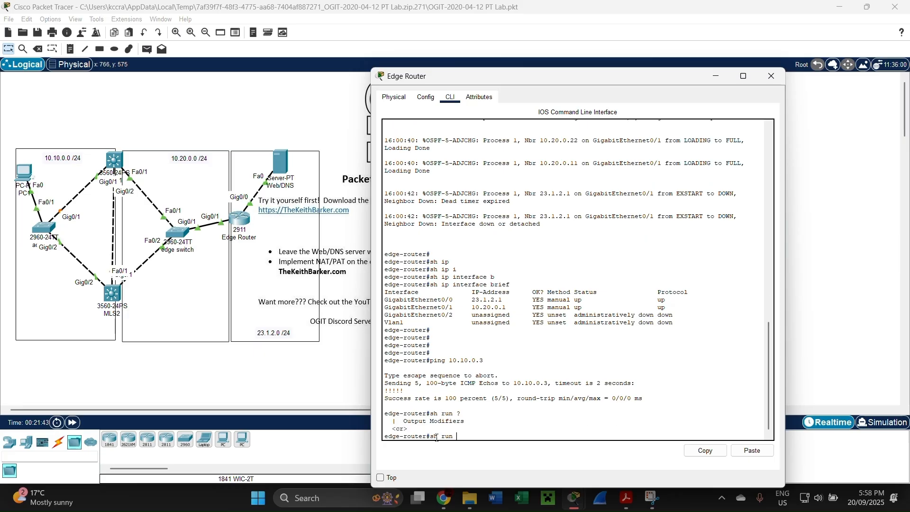
text(|)
text( ?)
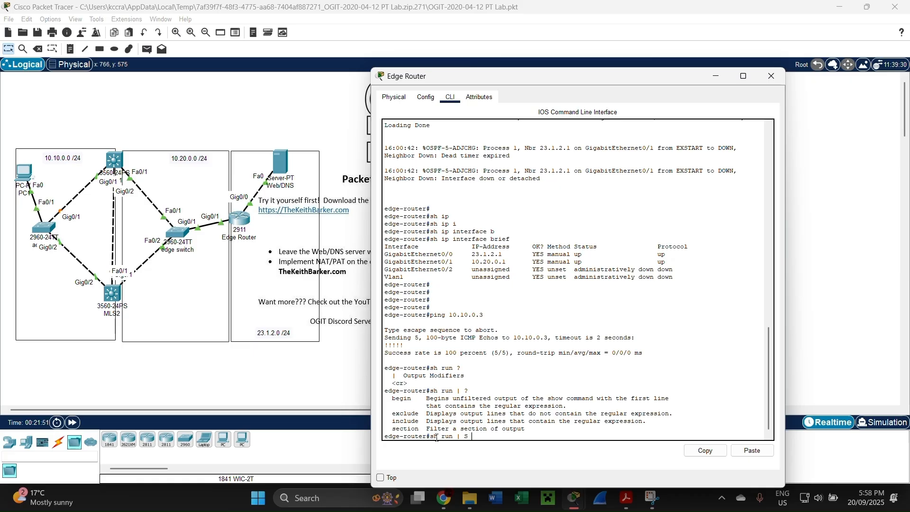
Step: Try to filter the running configuration by interface with sh run | S int, check its options, and run sh run | S int brief
text(S int)
key(Tab)
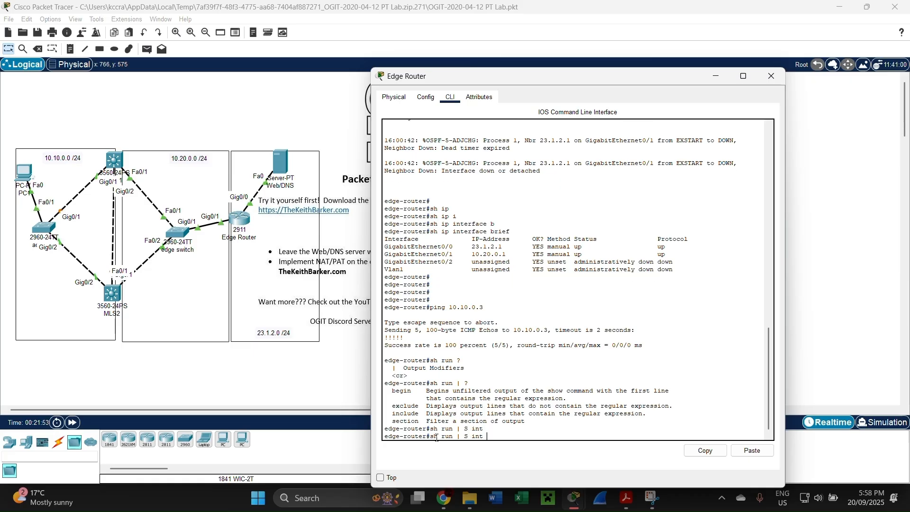
text(?)
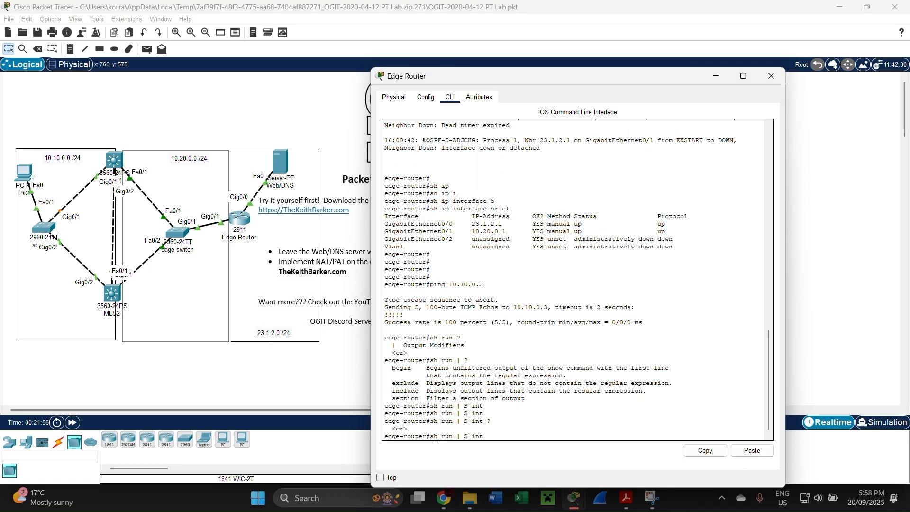
text(brief)
key(Return)
key(Return)
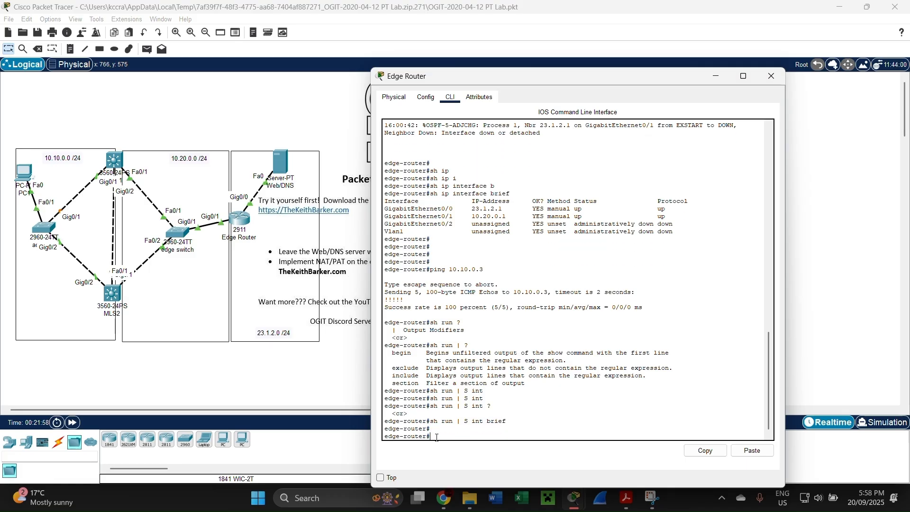
Step: Rerun sh run | S int brief on the Edge Router and check the keyword completion for sh run?
key(Return)
key(Return)
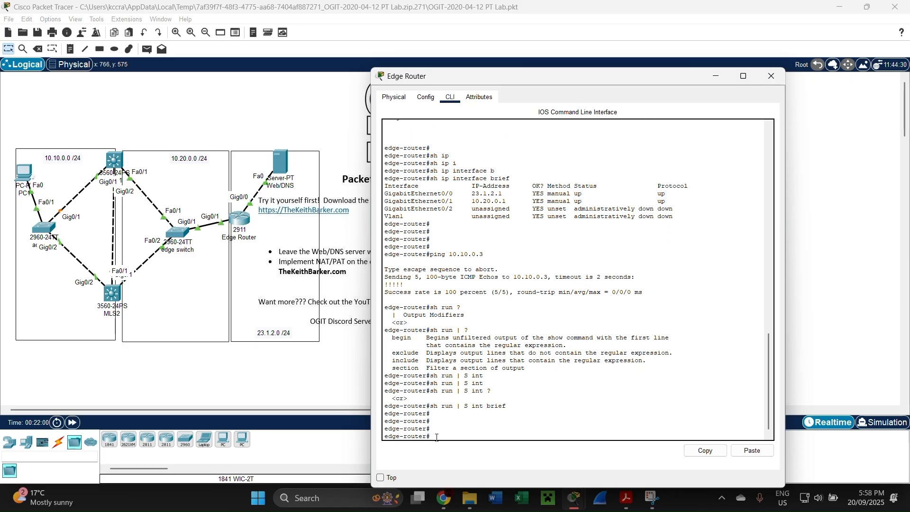
key(Up)
key(Up)
key(Down)
key(Return)
key(Up)
key(BackSpace)
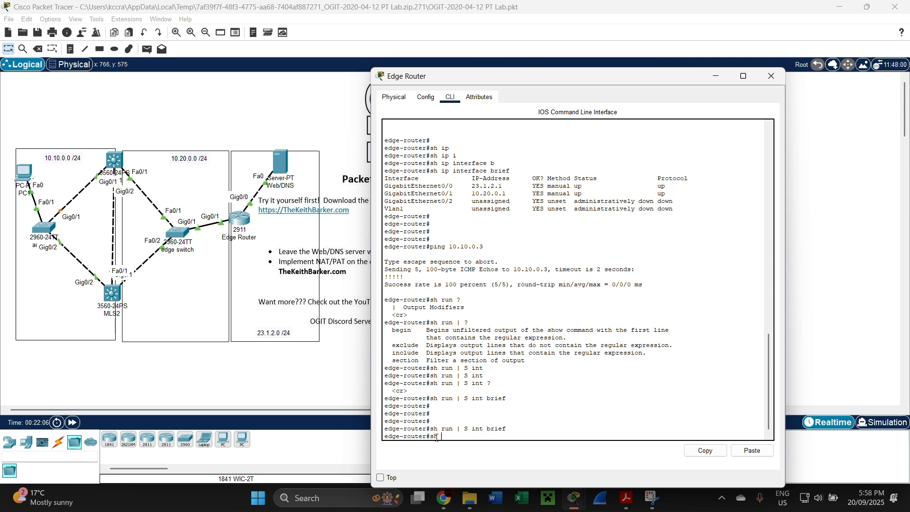
text(run ?)
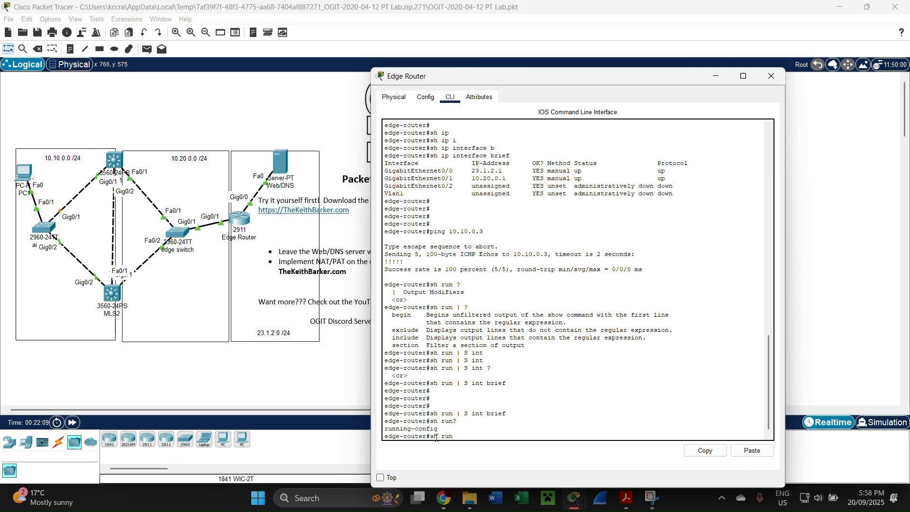
Step: Try to complete an interface keyword after sh run | section, and list the options that section accepts
key(BackSpace)
key(BackSpace)
key(BackSpace)
key(BackSpace)
text(run)
text(s)
key(Tab)
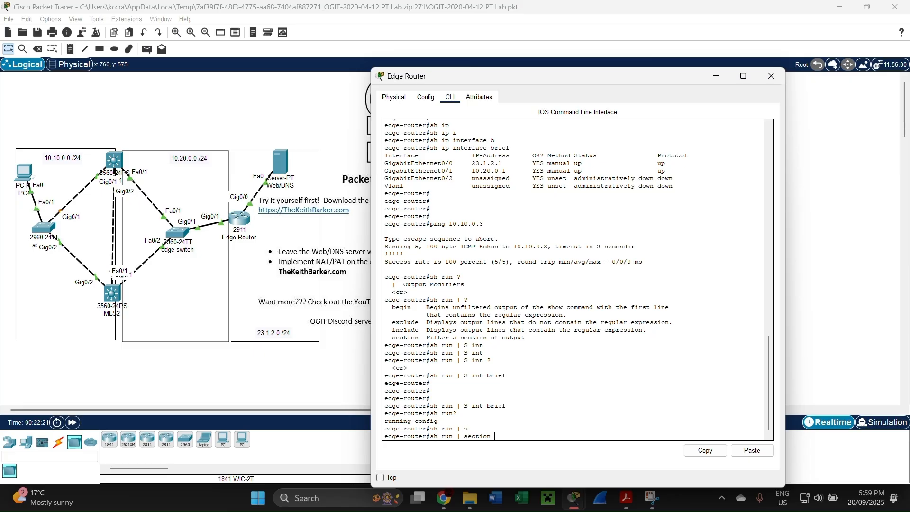
text(b)
key(BackSpace)
text(in)
key(Tab)
key(BackSpace)
key(BackSpace)
key(BackSpace)
key(BackSpace)
key(BackSpace)
key(BackSpace)
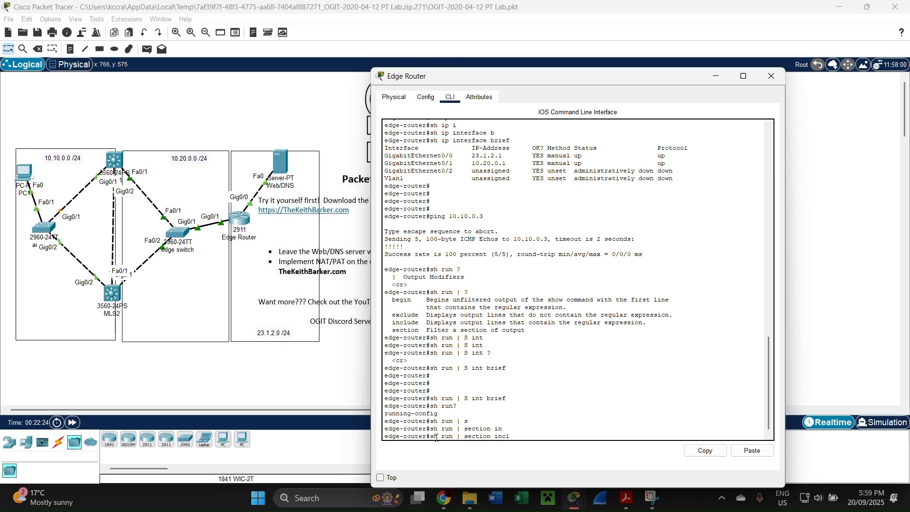
text(t)
key(Tab)
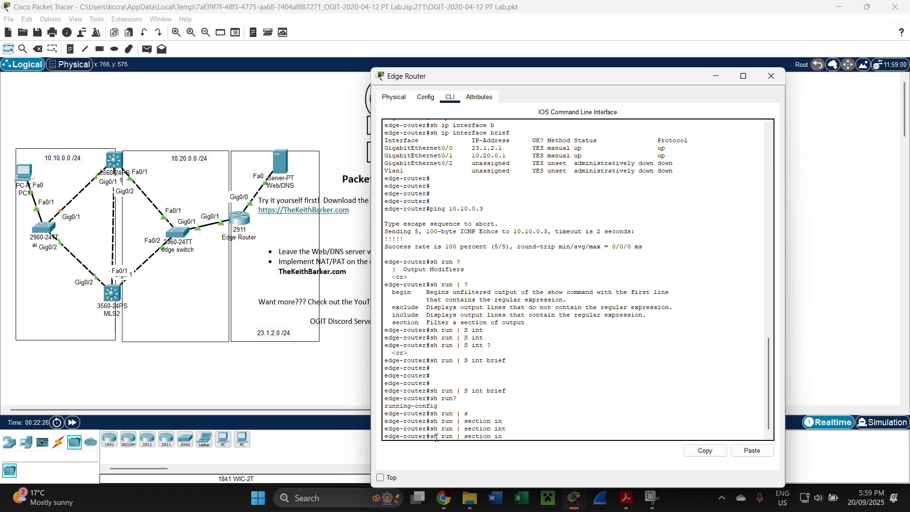
text(?)
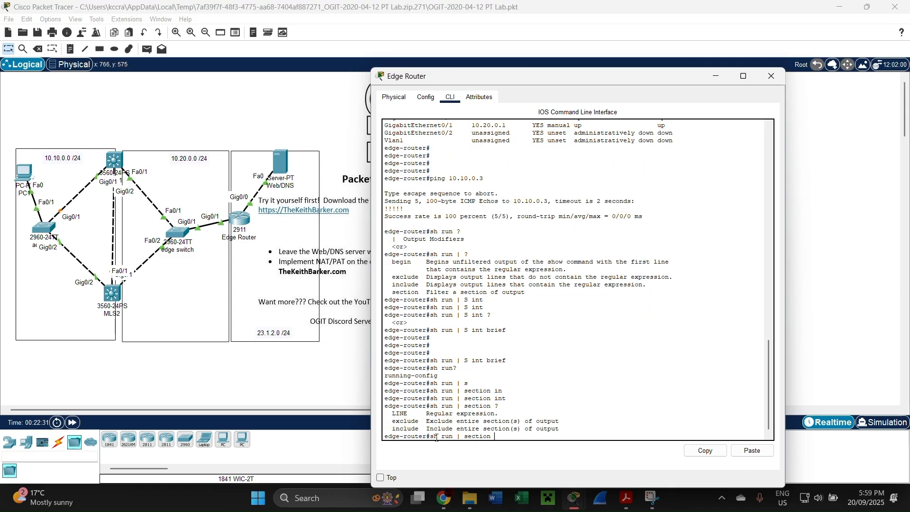
Step: List the arguments of sh run | section include and try running it without a search pattern
text(inc)
key(Tab)
text(?)
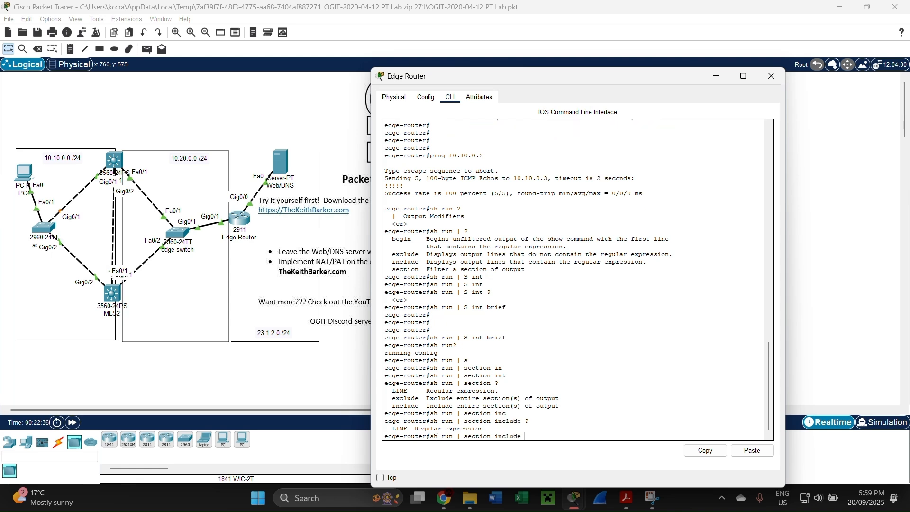
key(Return)
key(Up)
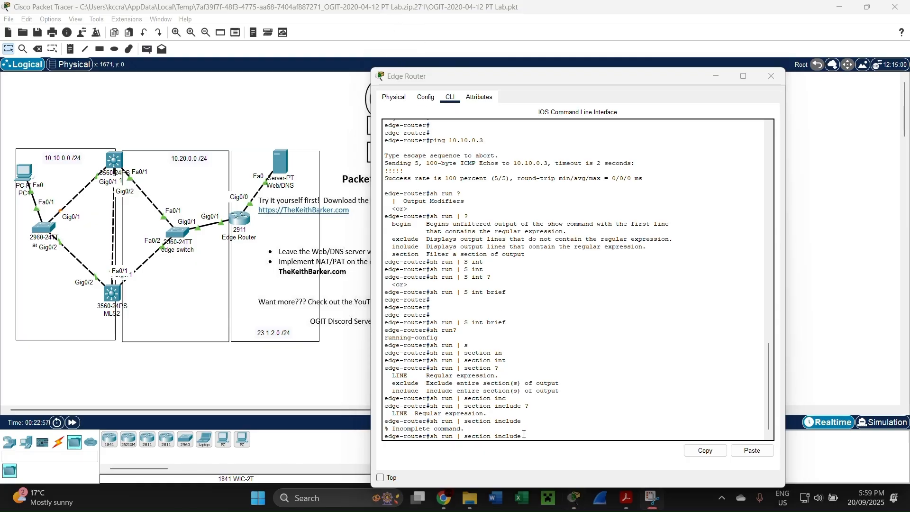
Step: List the sh run | s options, run sh run | s interf, and check the subnet mask of GigabitEthernet0/0
click(538, 432)
key(BackSpace)
key(BackSpace)
key(BackSpace)
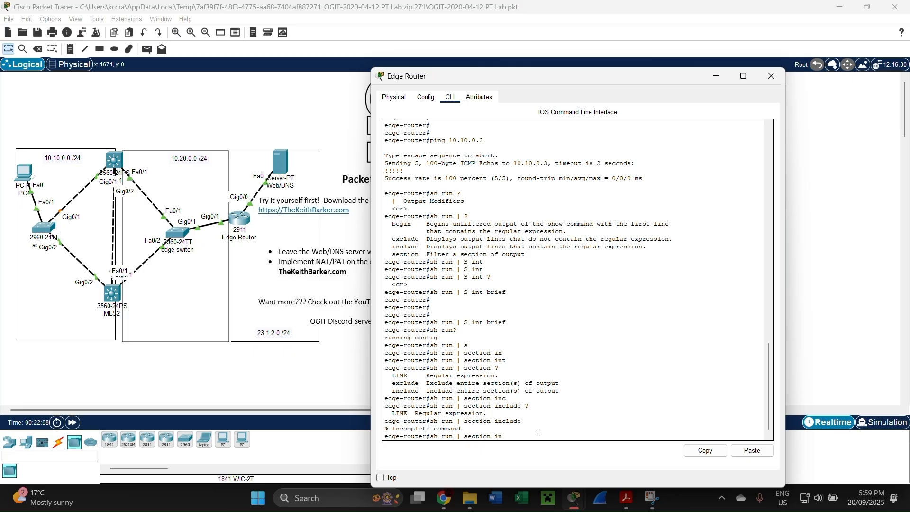
key(BackSpace)
key(BackSpace)
key(BackSpace)
key(BackSpace)
key(BackSpace)
key(BackSpace)
text(?)
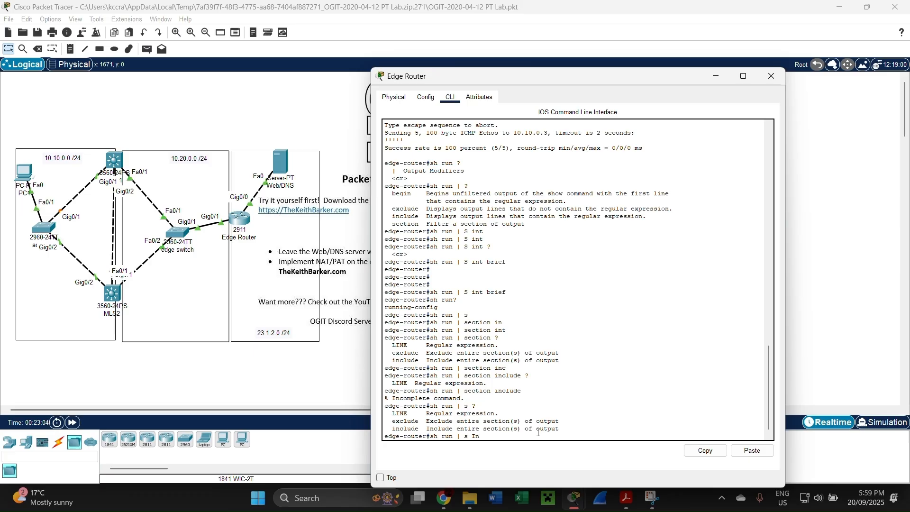
text(interf?)
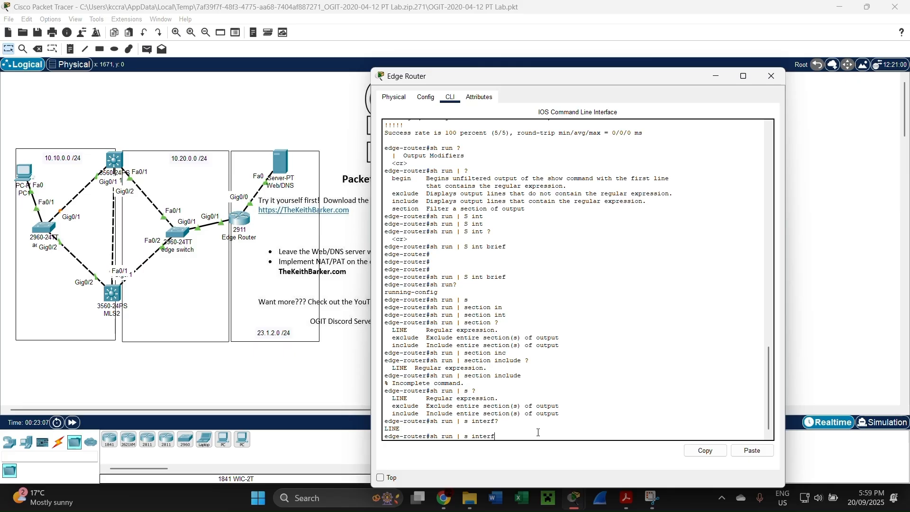
key(Return)
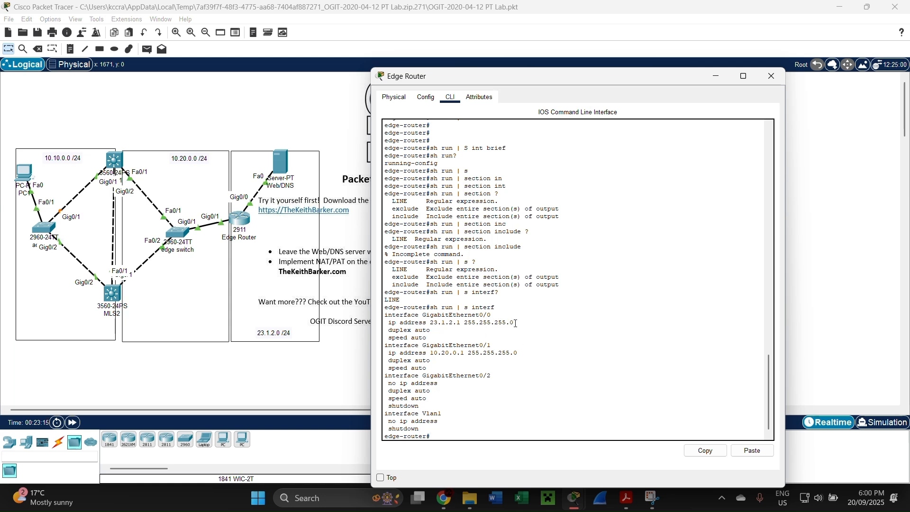
drag(516, 323, 466, 327)
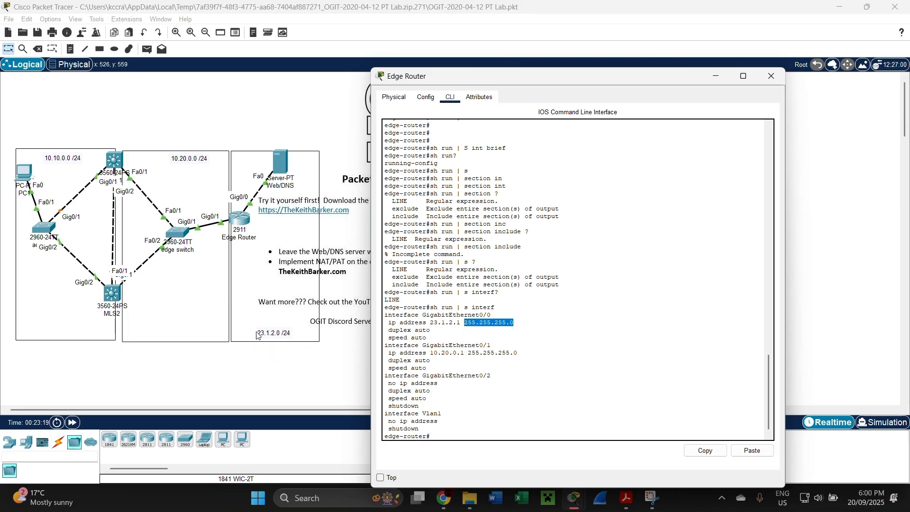
click(484, 367)
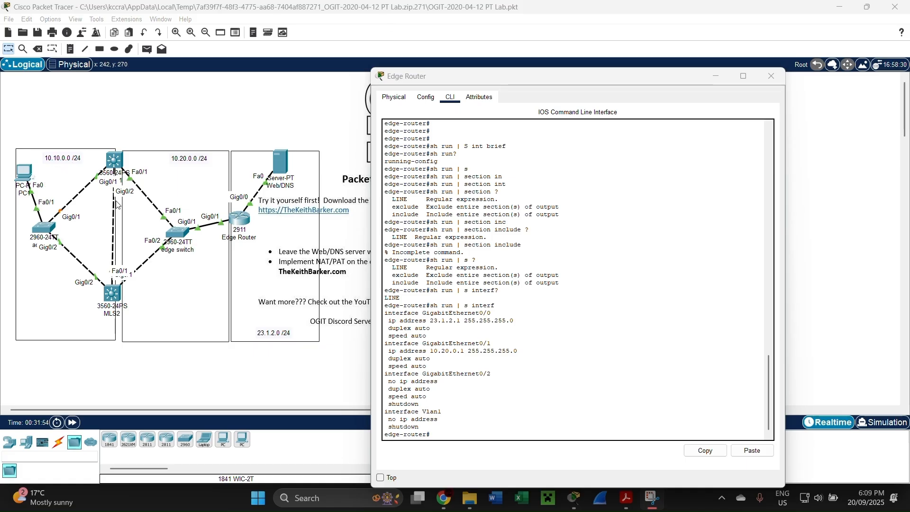
Step: Open PC1's command prompt, begin a ping command, and put the PC1 window away
click(304, 191)
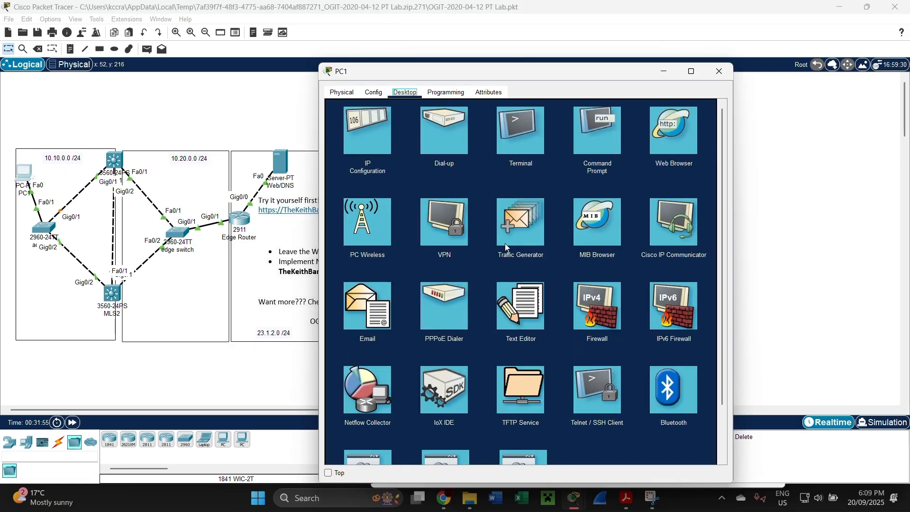
click(610, 120)
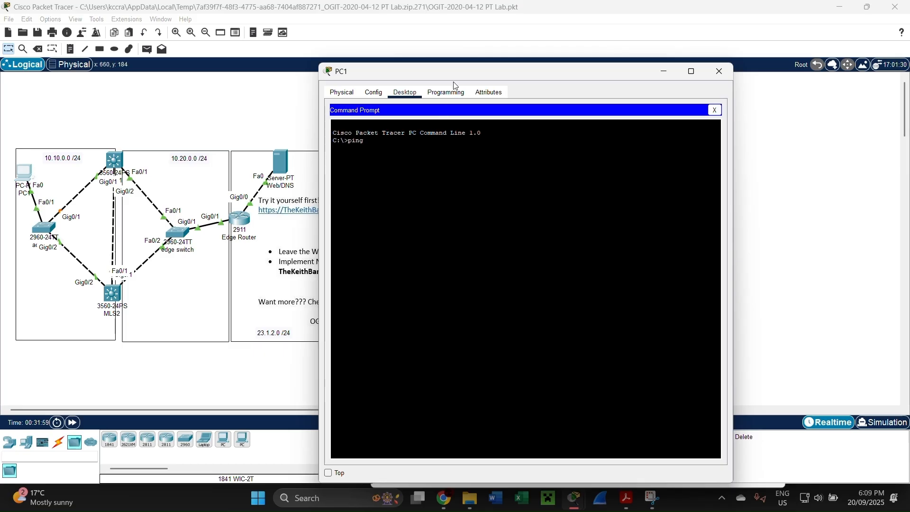
drag(453, 82, 542, 83)
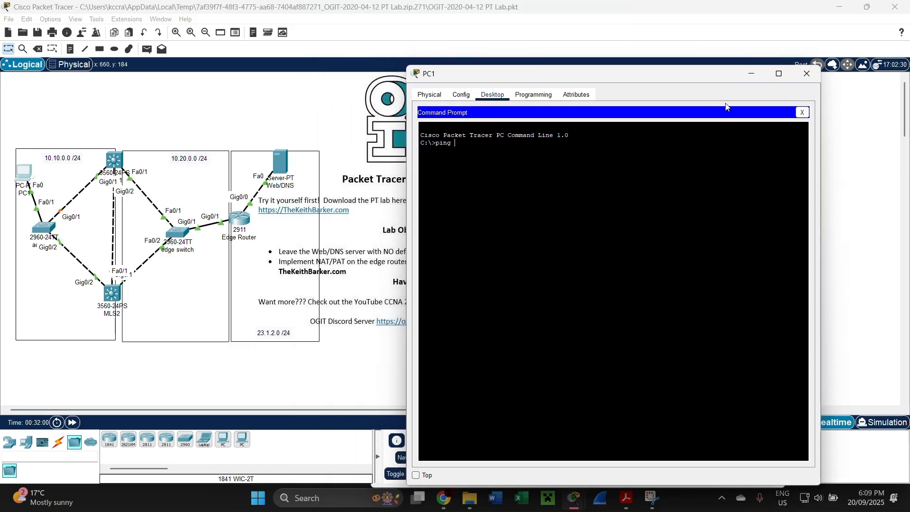
click(807, 74)
Step: Open the Web/DNS server's IP configuration to read its IPv4 address and mask, keeping the window clear of the topology
click(286, 164)
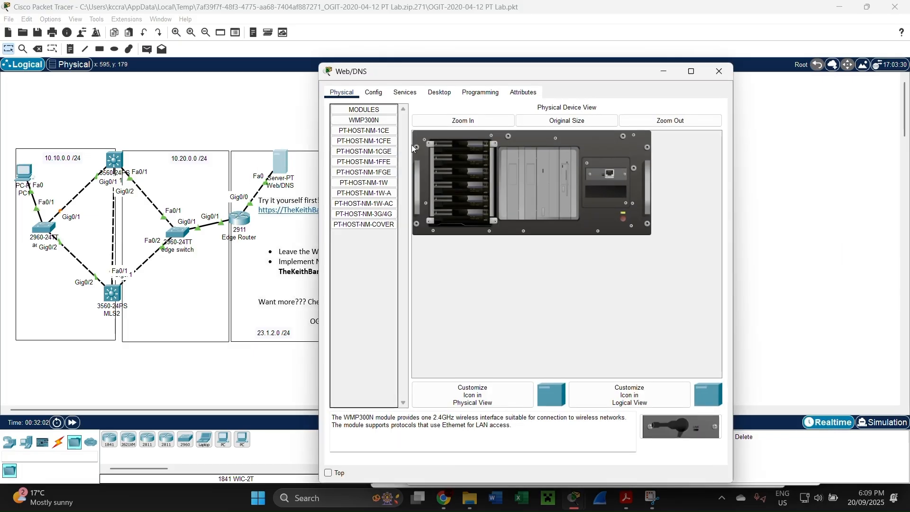
click(373, 92)
click(406, 92)
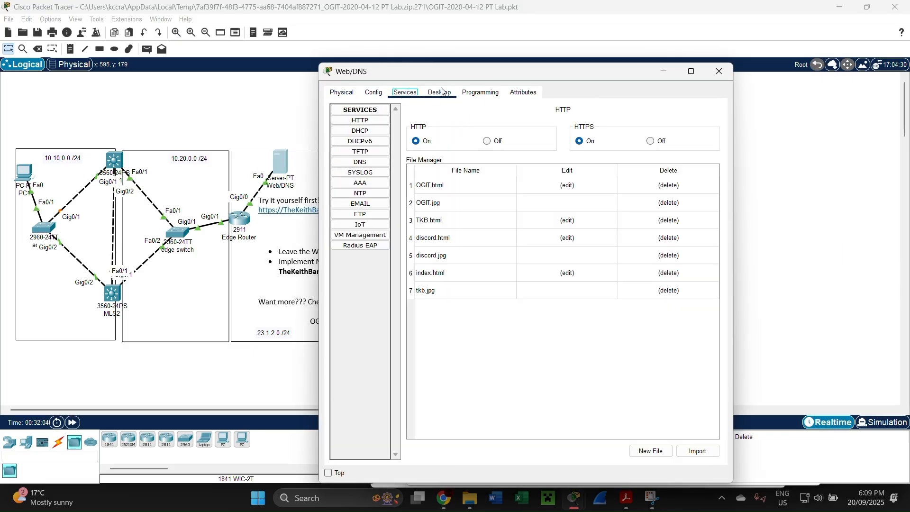
click(431, 93)
click(385, 127)
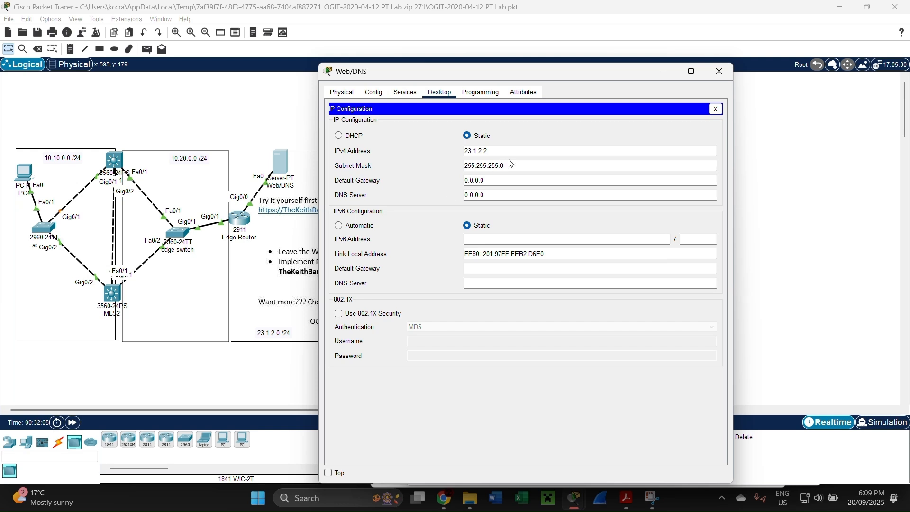
drag(533, 72, 669, 72)
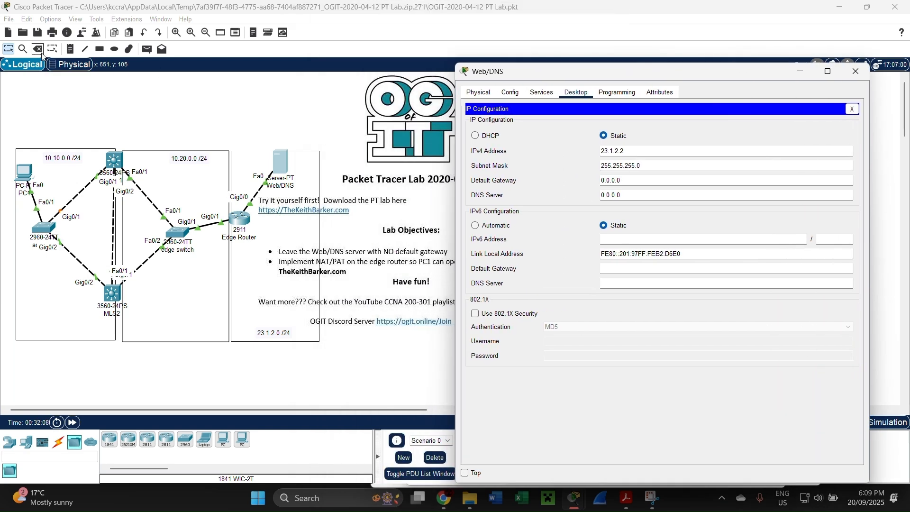
Step: Add the note 23.1.2.2 /24 to the topology, centred just above the Web/DNS server
click(70, 49)
click(278, 138)
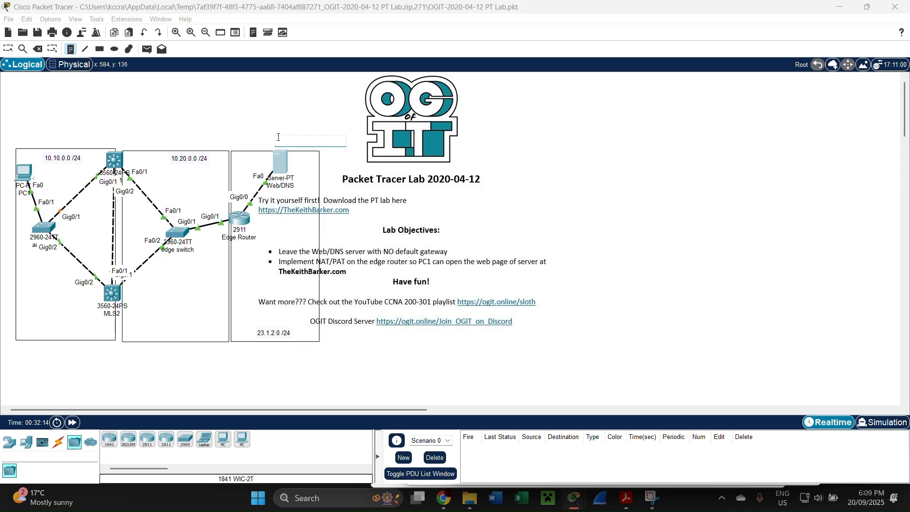
text(23.1.2.2 /24)
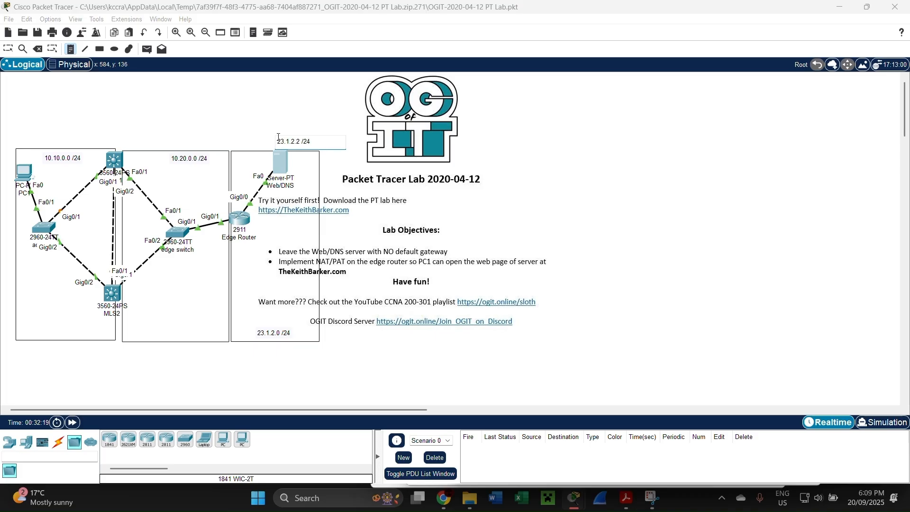
click(258, 117)
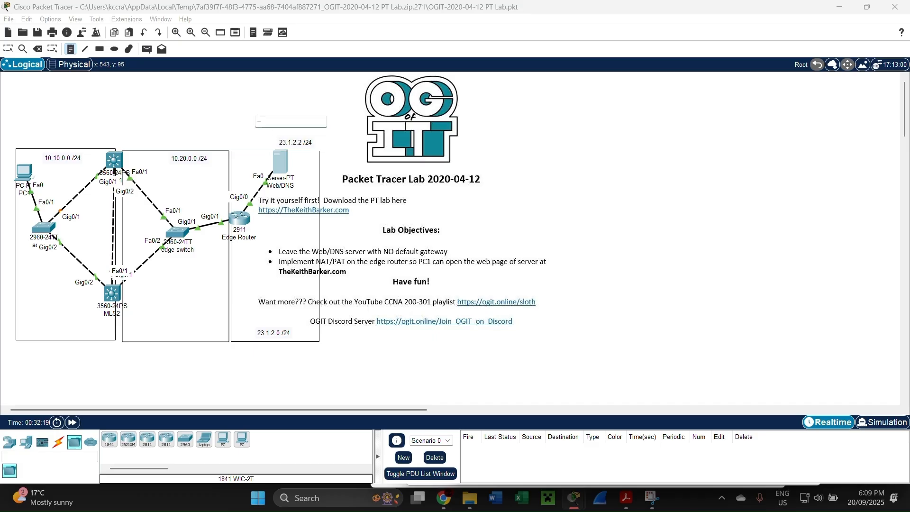
click(70, 49)
click(8, 49)
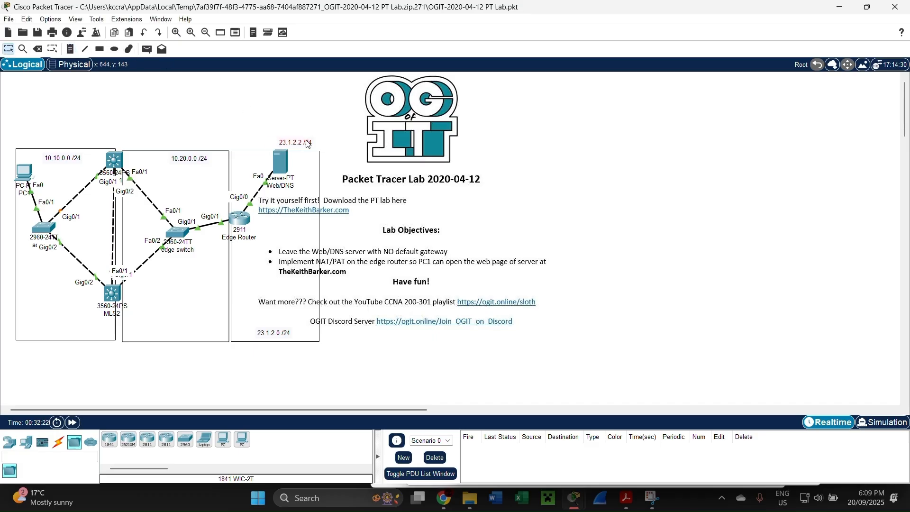
drag(309, 143, 294, 145)
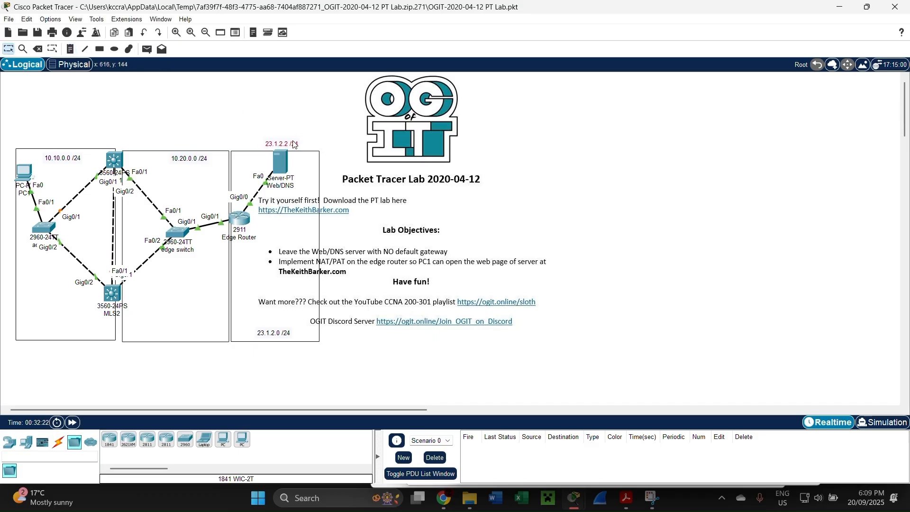
Step: From PC1's command prompt, ping 23.1.2.2 and check which address sends the replies
click(24, 171)
text(ping pig)
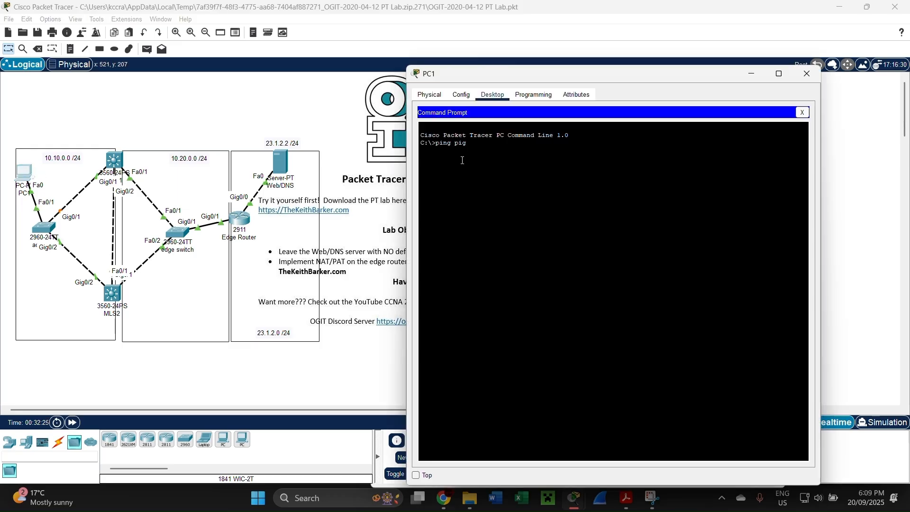
key(BackSpace)
text(ng 23.1.2.2)
key(Return)
key(Up)
key(Left)
key(Left)
key(Left)
key(Left)
key(BackSpace)
key(BackSpace)
key(BackSpace)
key(BackSpace)
key(BackSpace)
key(Return)
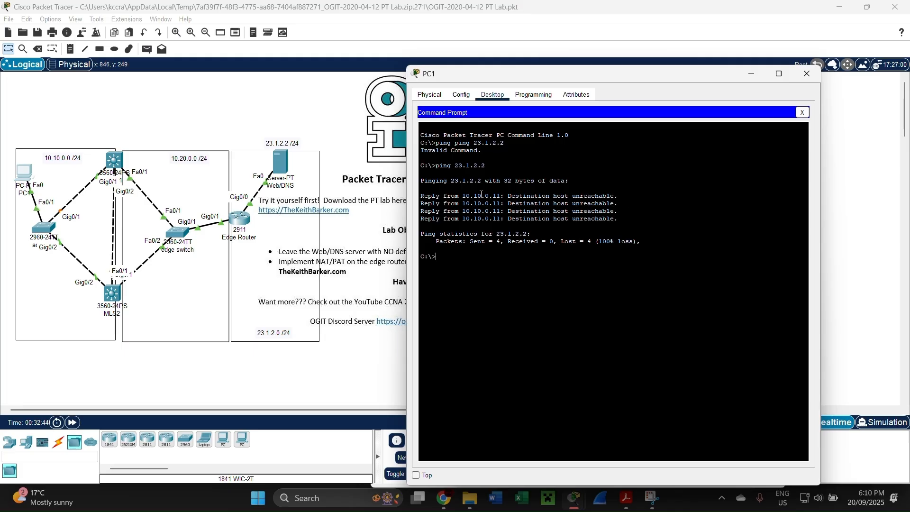
drag(503, 195, 462, 196)
Step: Open MLS1's command line, review its earlier sh ip route output for a route to the server subnet, and close the window
click(114, 160)
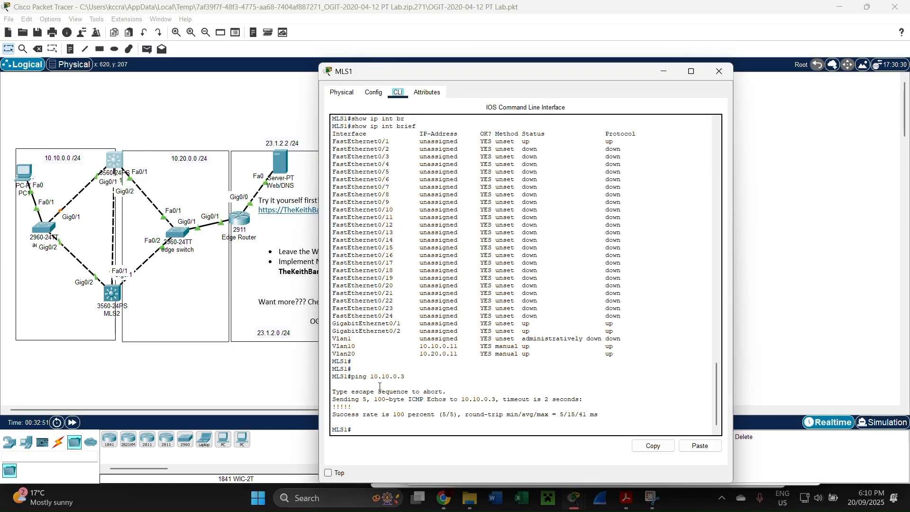
scroll(424, 298, up, 6)
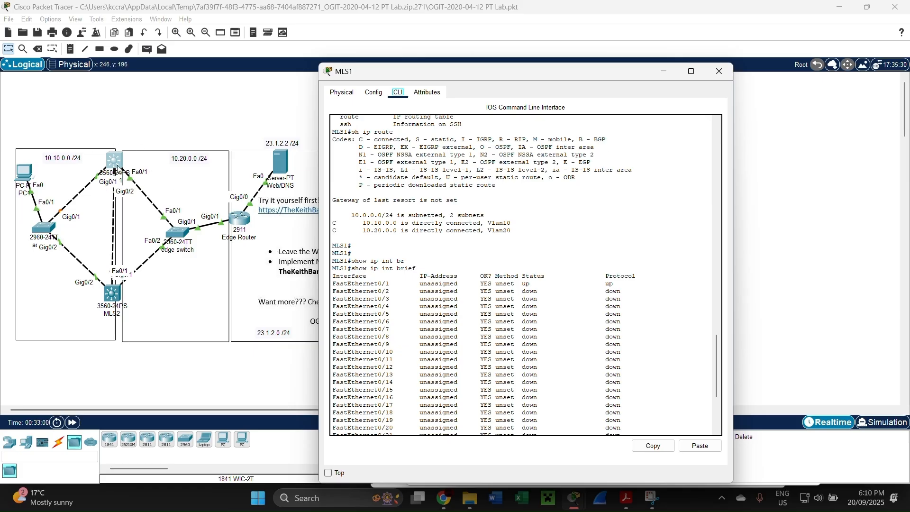
scroll(467, 214, up, 1)
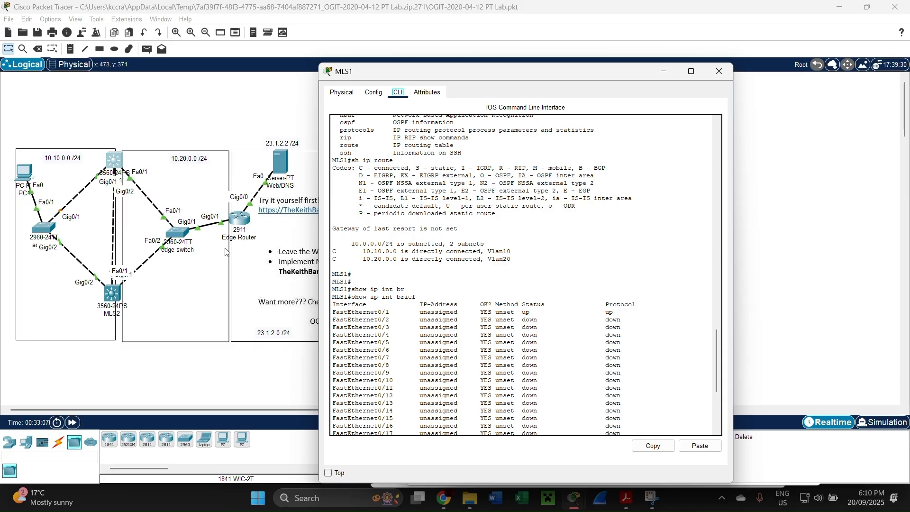
click(719, 72)
double_click(303, 170)
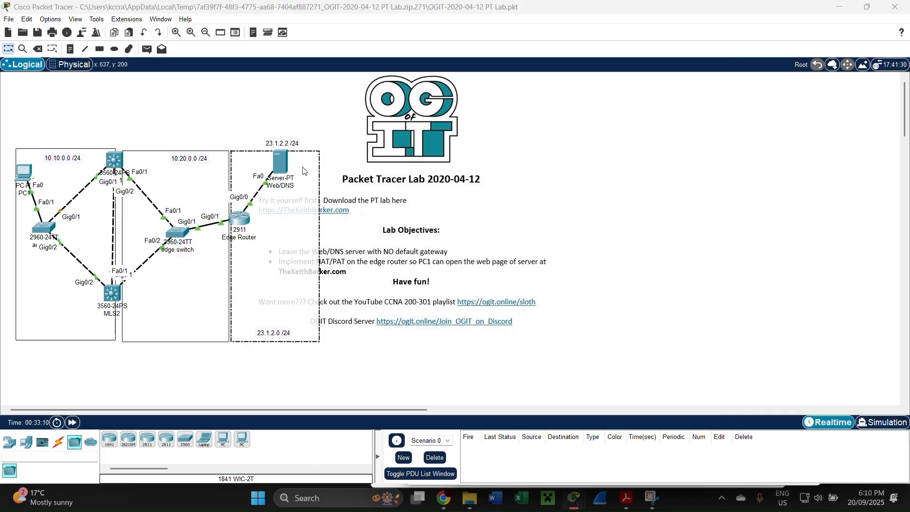
click(309, 138)
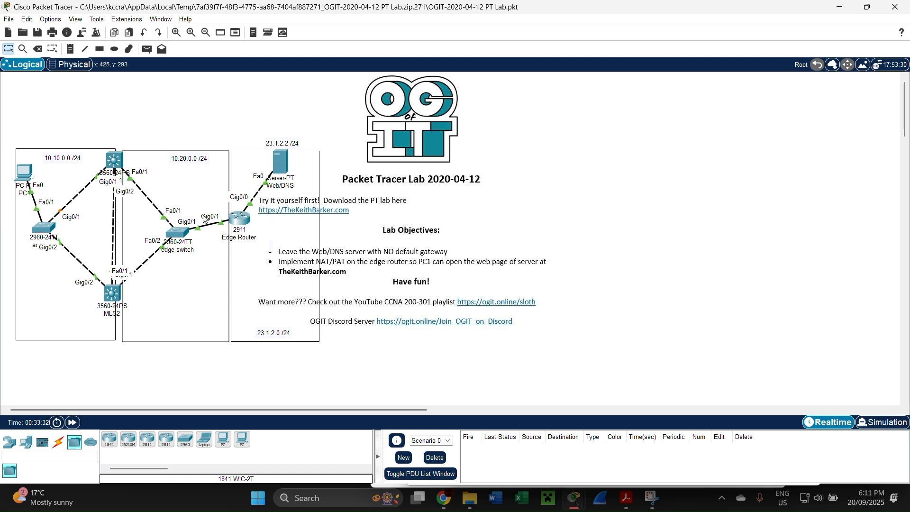
Step: Open the Edge Router's command line and run sh ip int brief to check its interface addresses and status
click(246, 217)
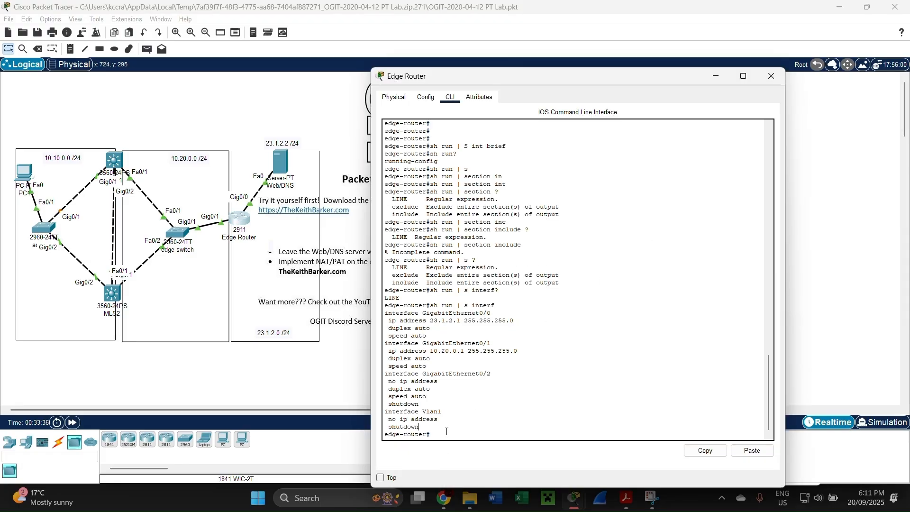
key(Return)
key(Return)
key(Return)
key(Return)
key(Return)
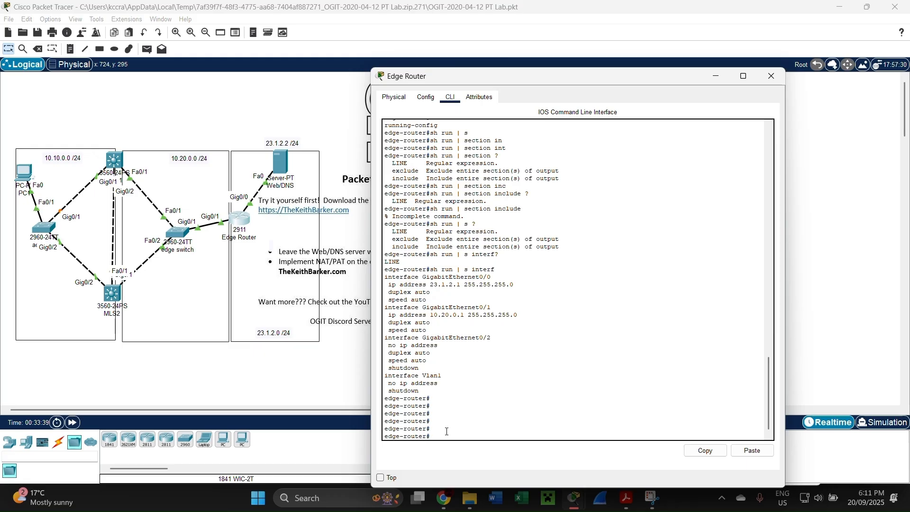
text(sh)
key(BackSpace)
key(BackSpace)
key(BackSpace)
key(BackSpace)
text(?)
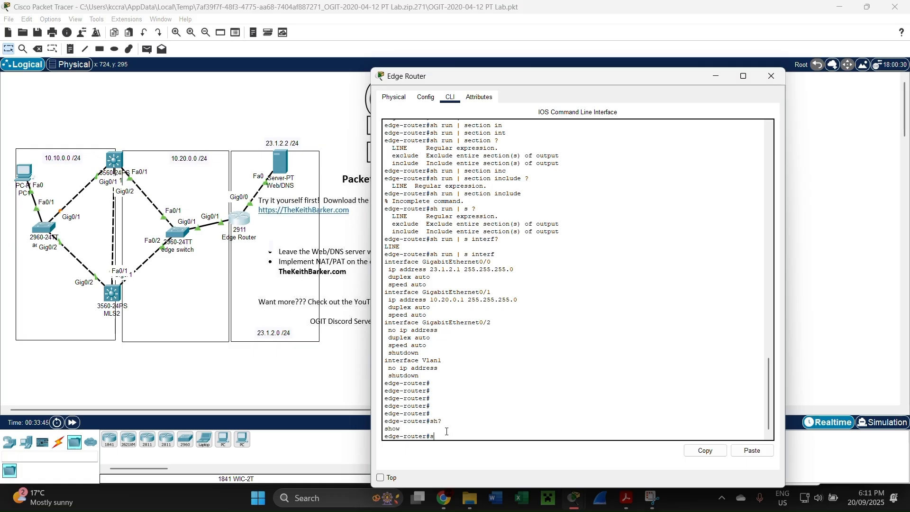
text(h ip int brief)
key(Return)
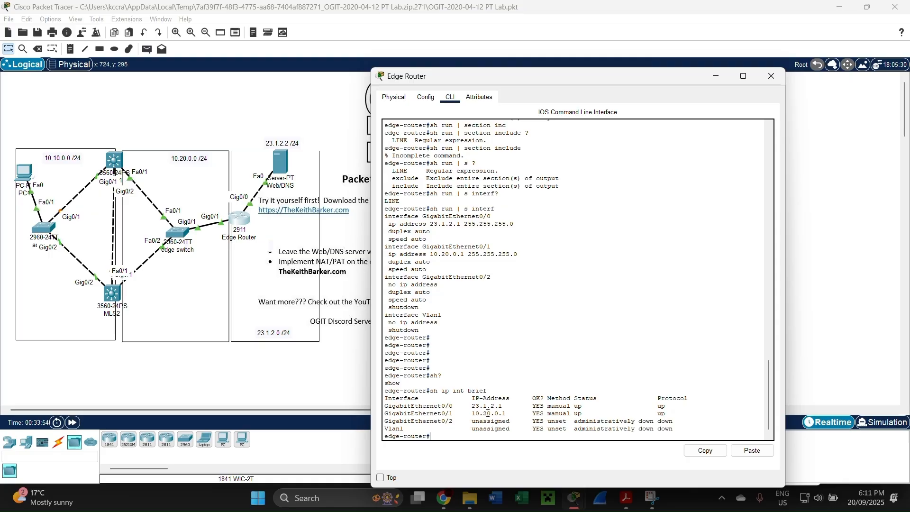
Step: Compare the summary with the earlier interface configuration output and list all available exec commands
scroll(412, 375, up, 6)
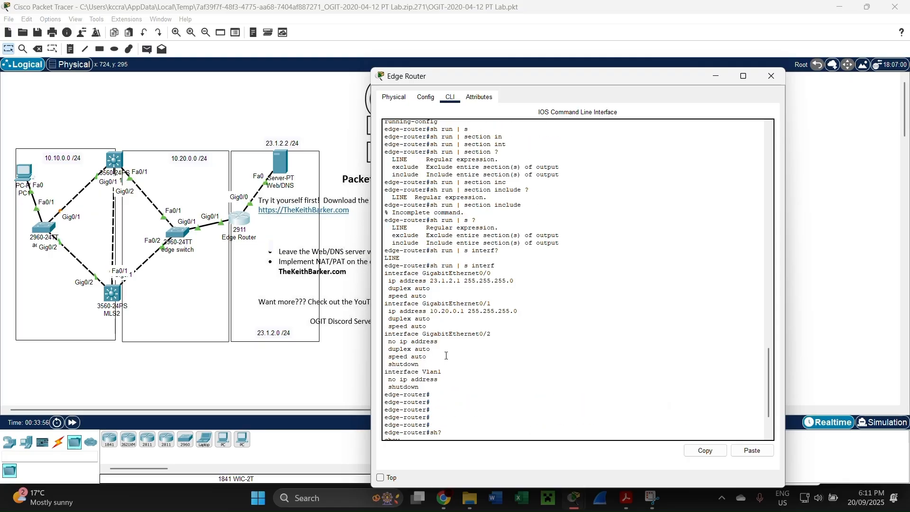
scroll(446, 355, down, 6)
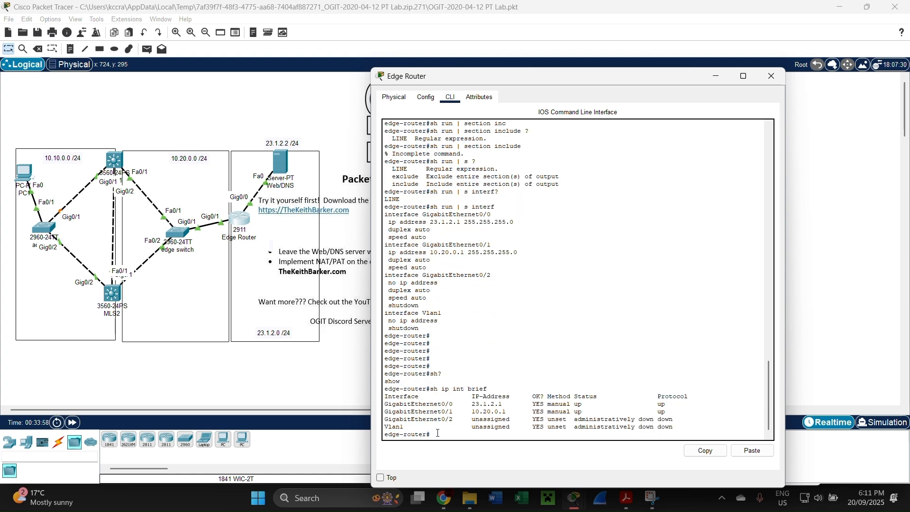
text(?)
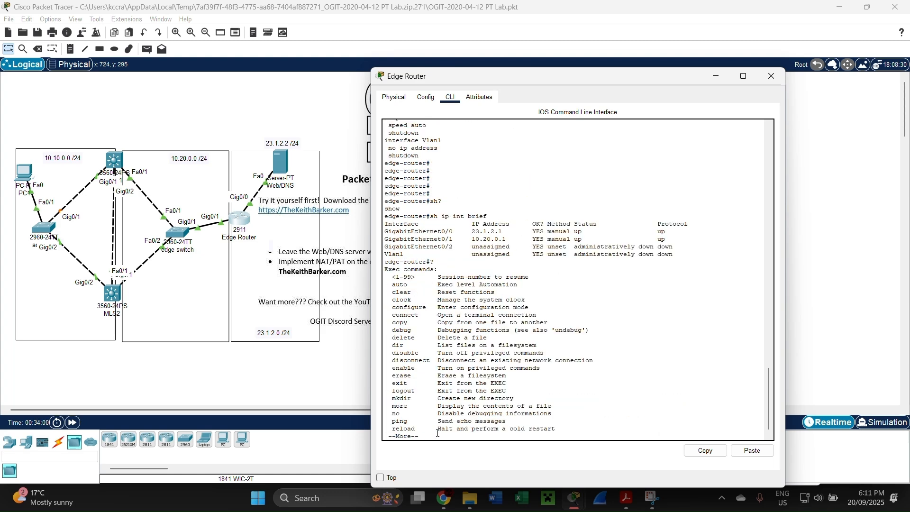
key(space)
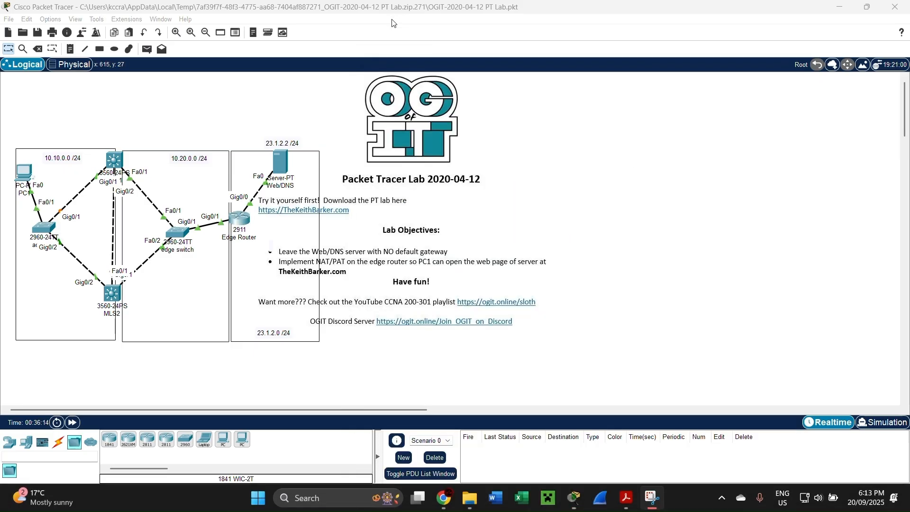
Step: On MLS1, look up the show ip options, run show ip route to inspect the routing table, and close the window
click(118, 164)
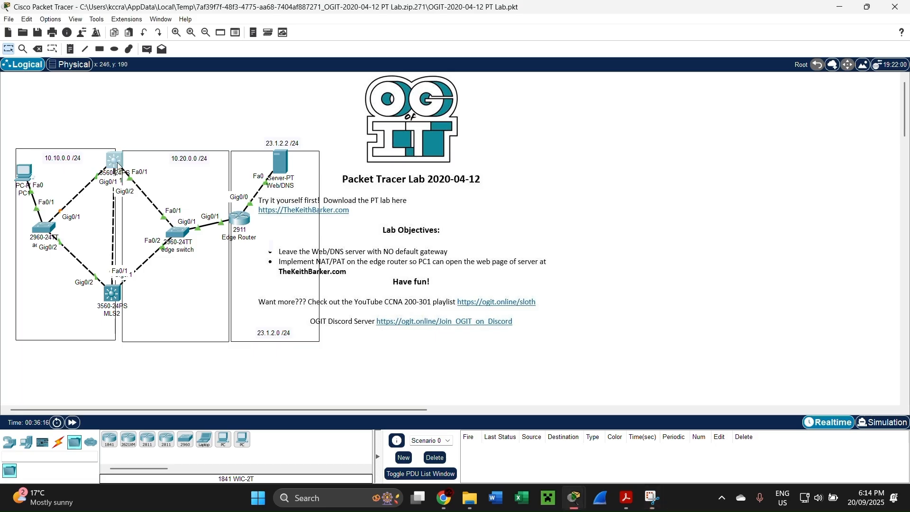
click(117, 164)
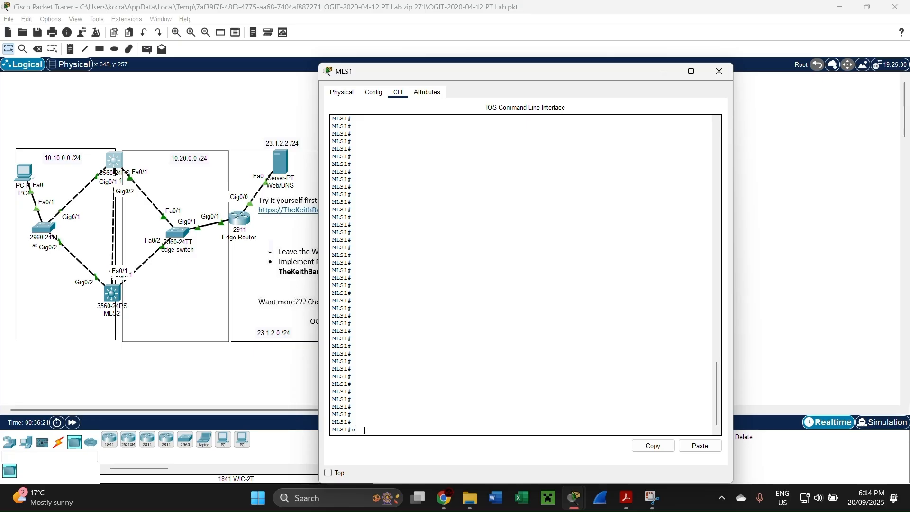
text(sh?)
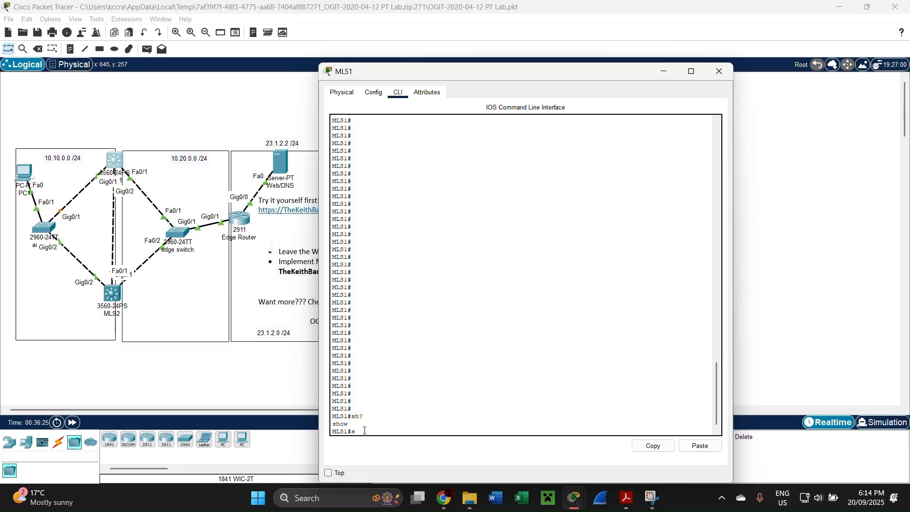
text(ow ip ?)
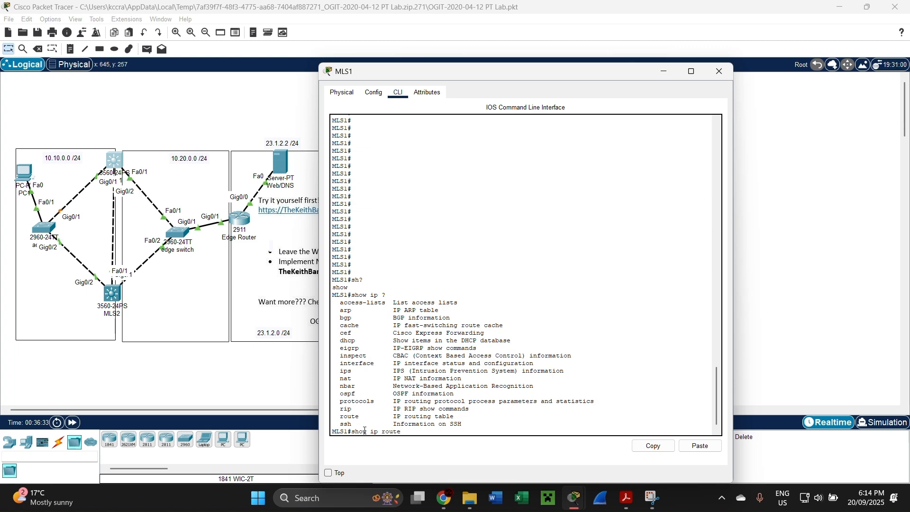
key(Return)
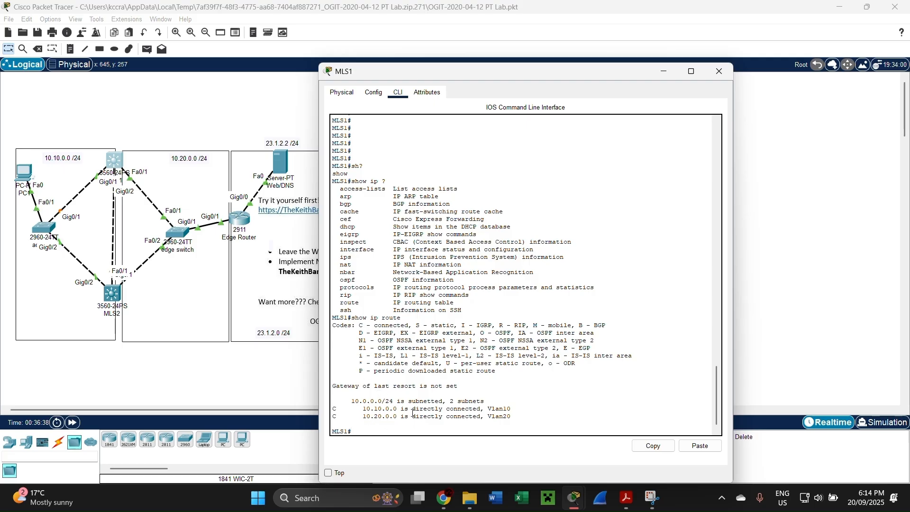
drag(399, 79, 478, 80)
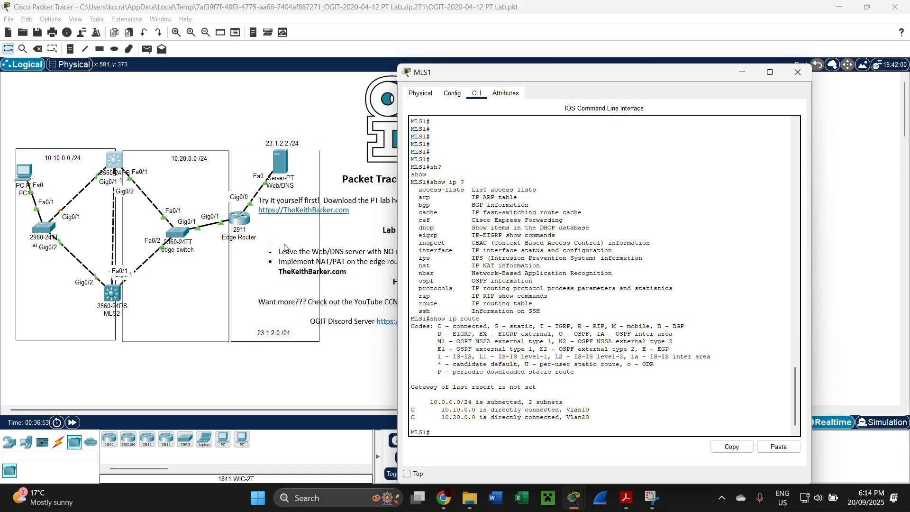
click(798, 72)
Step: Display the Edge Router's routing table with sh ip route, examine its default and OSPF routes, and close the window
click(244, 227)
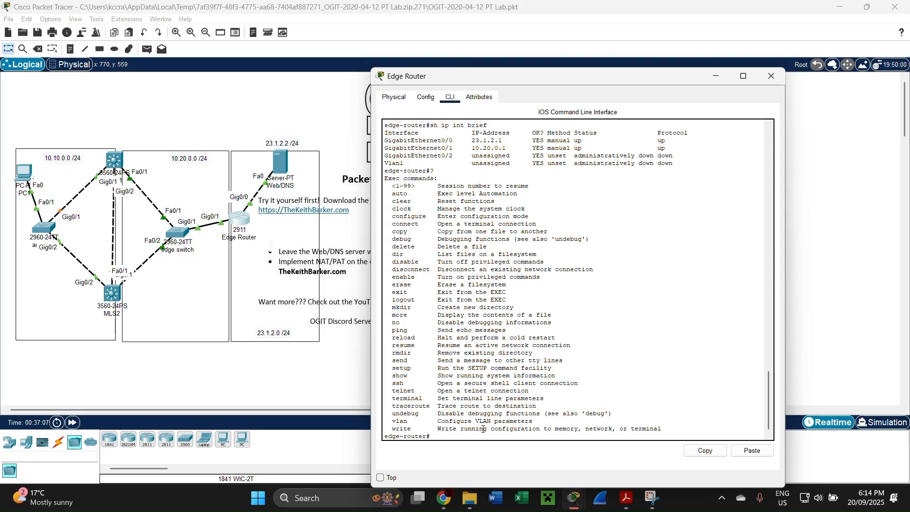
key(Return)
key(Return)
key(Return)
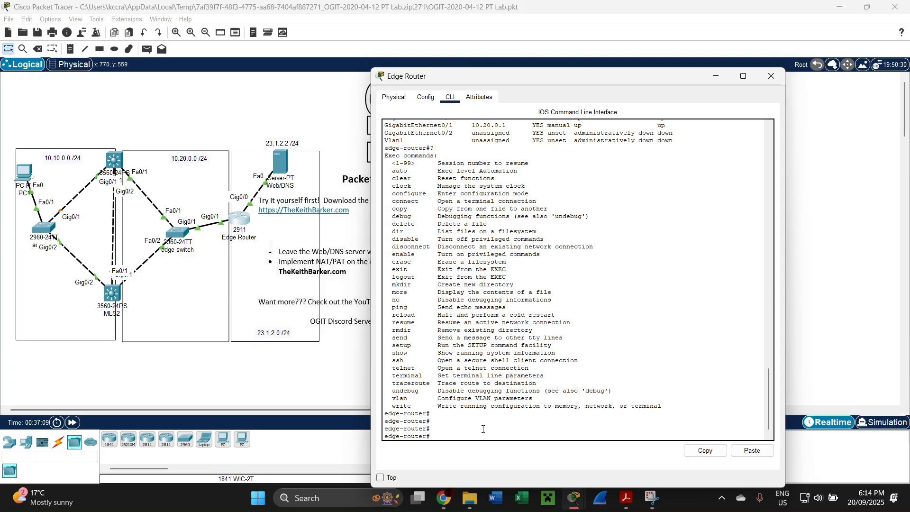
text(sh ip route)
key(Return)
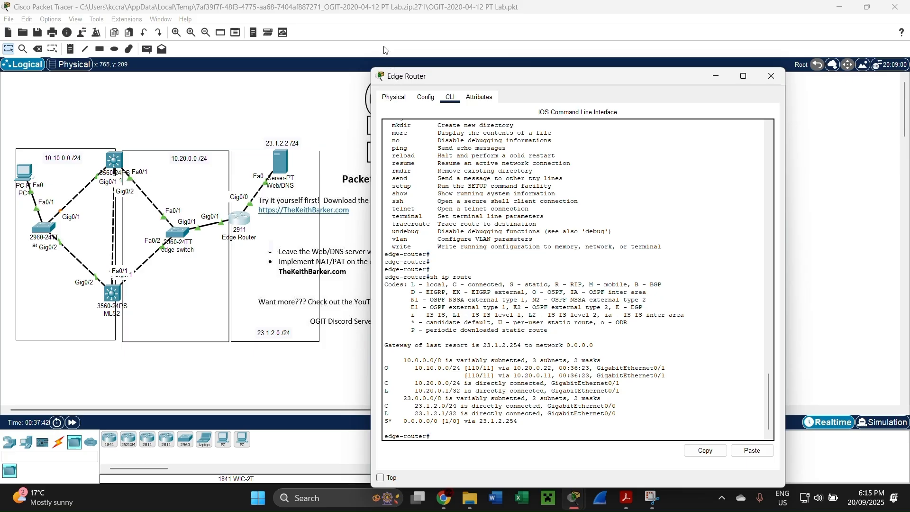
click(775, 76)
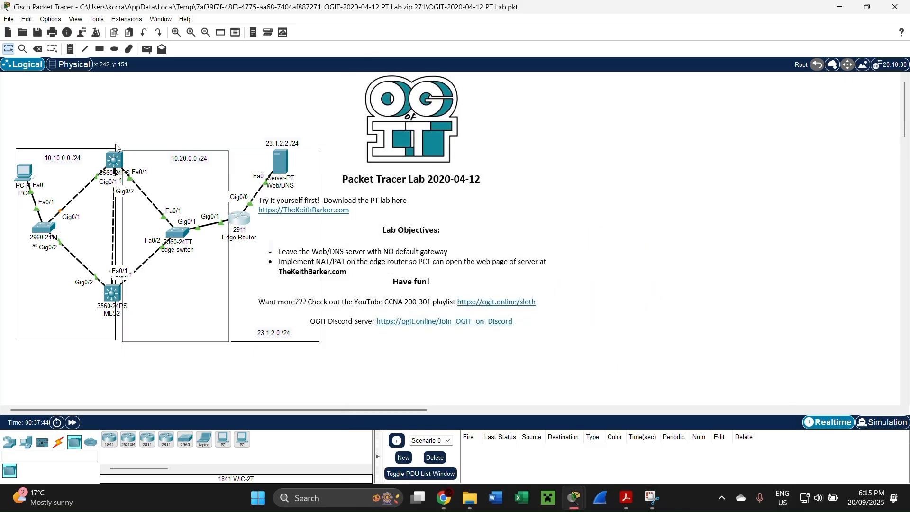
Step: Reopen the Edge Router's command line and enter global configuration mode from the terminal
click(244, 220)
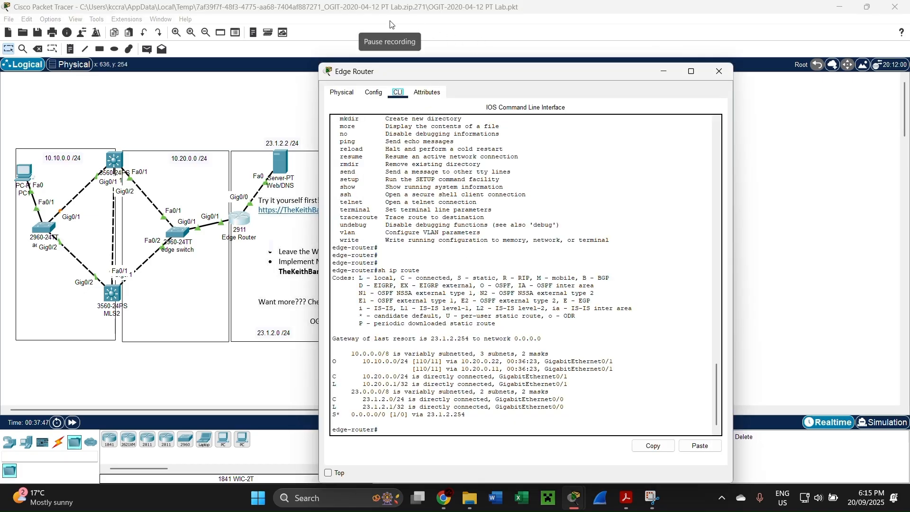
click(392, 25)
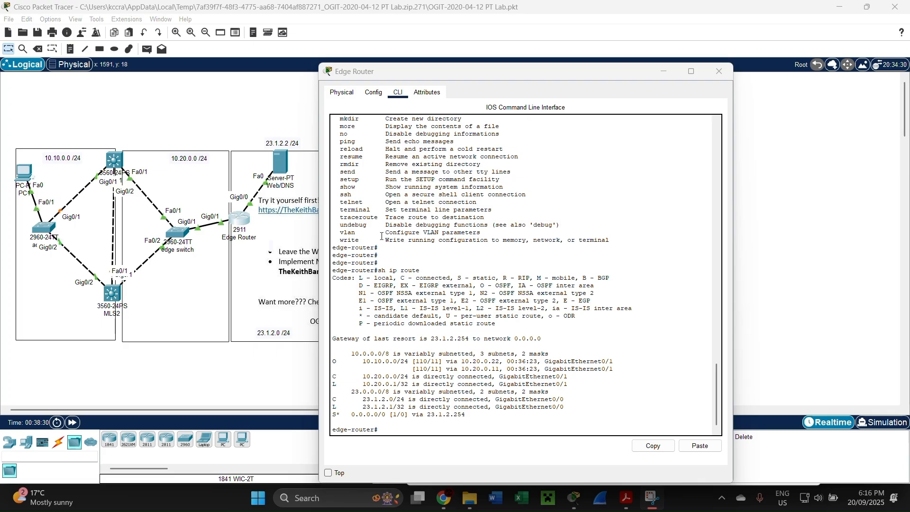
click(384, 434)
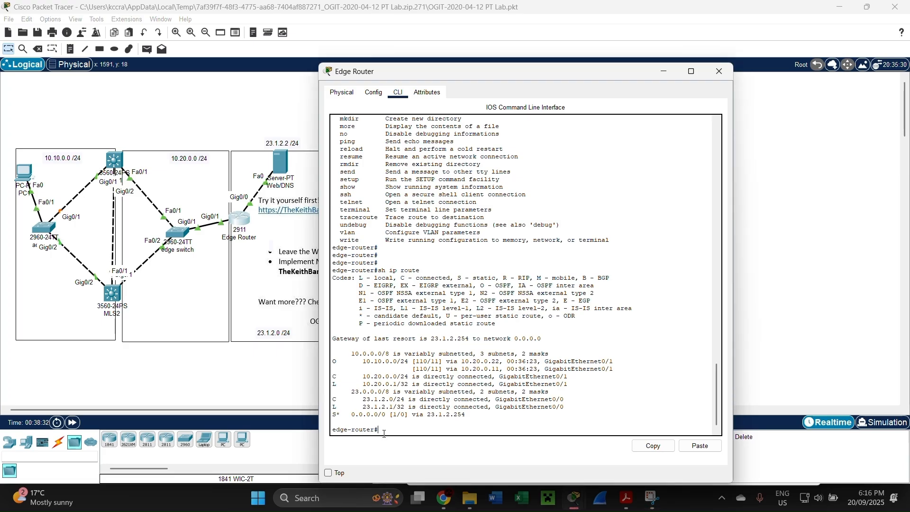
text(conf)
text(ig)
key(Return)
key(Return)
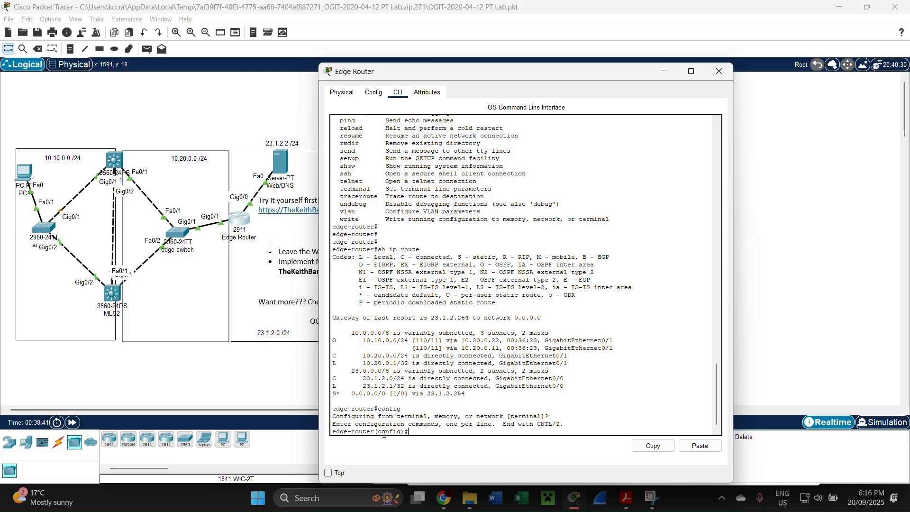
Step: List all global configuration commands on the Edge Router and review them for one that configures routing
text(?)
key(space)
key(space)
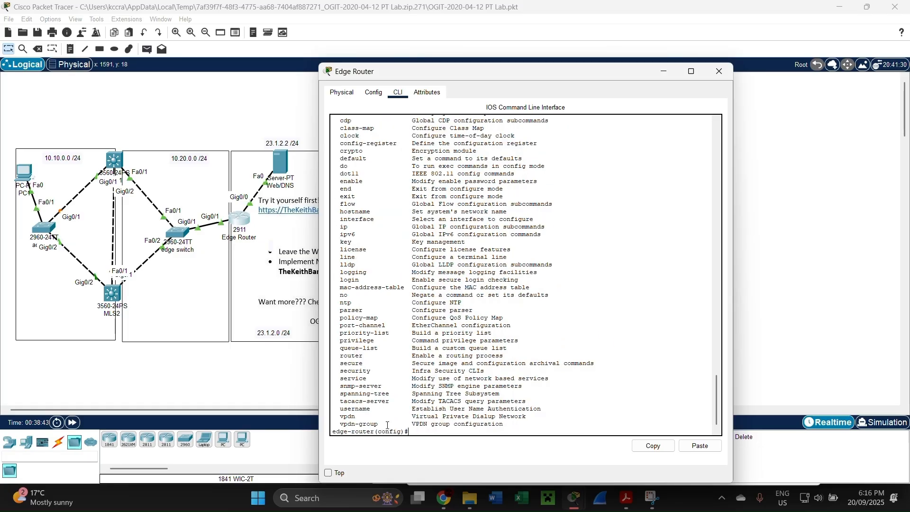
scroll(359, 326, up, 1)
scroll(374, 308, up, 1)
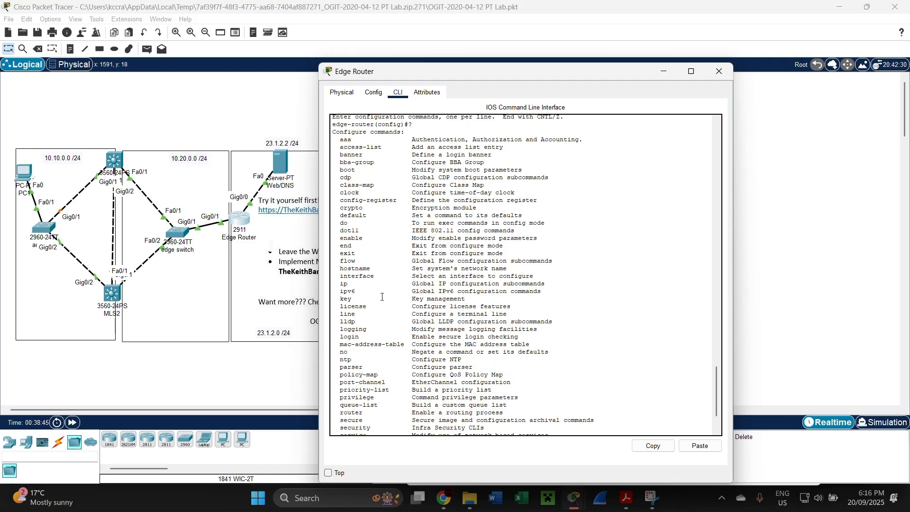
scroll(388, 319, down, 2)
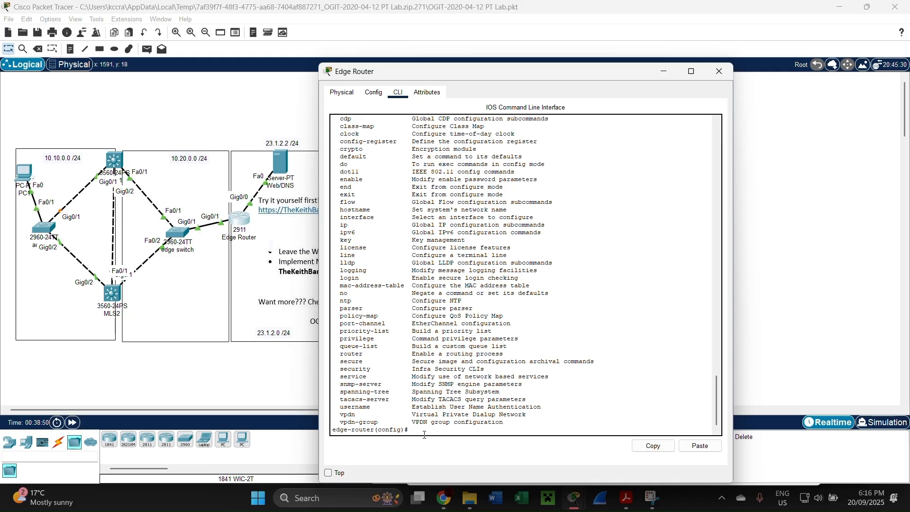
Step: Try to open OSPF process 1 with int ospf 1, and check which options the int command accepts, including any starting with o
text(int ospf 1)
key(Return)
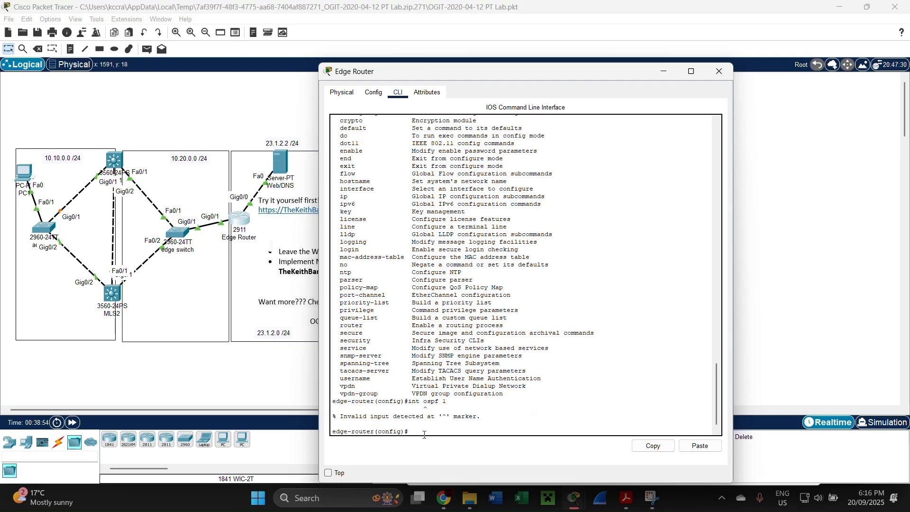
key(Up)
key(BackSpace)
key(BackSpace)
key(BackSpace)
key(BackSpace)
key(BackSpace)
text(?)
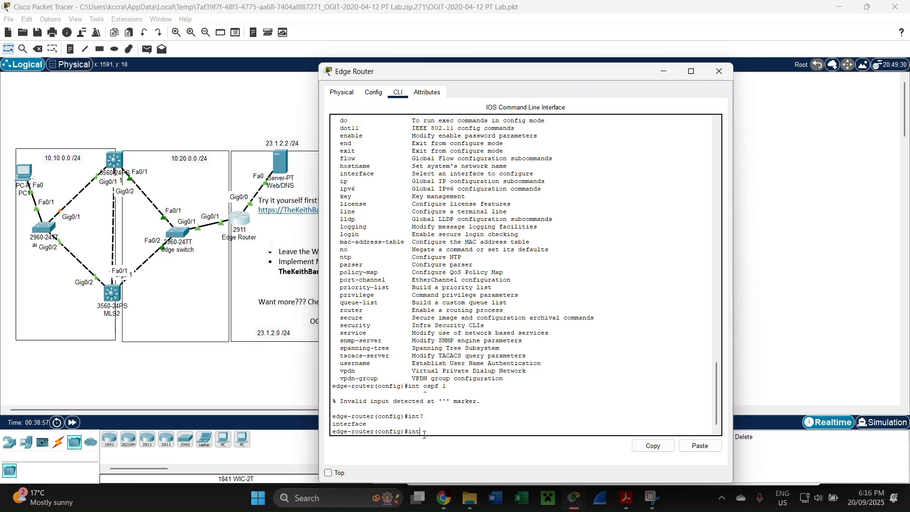
text( ?)
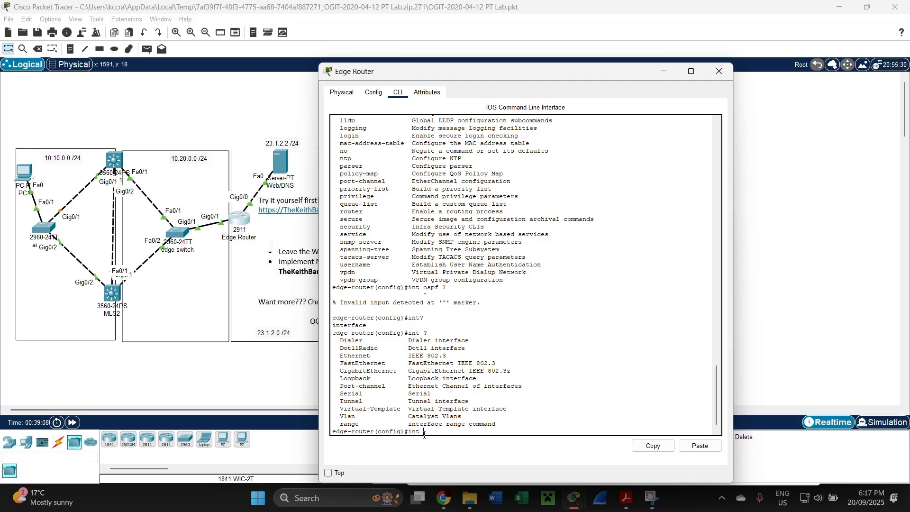
text(o?)
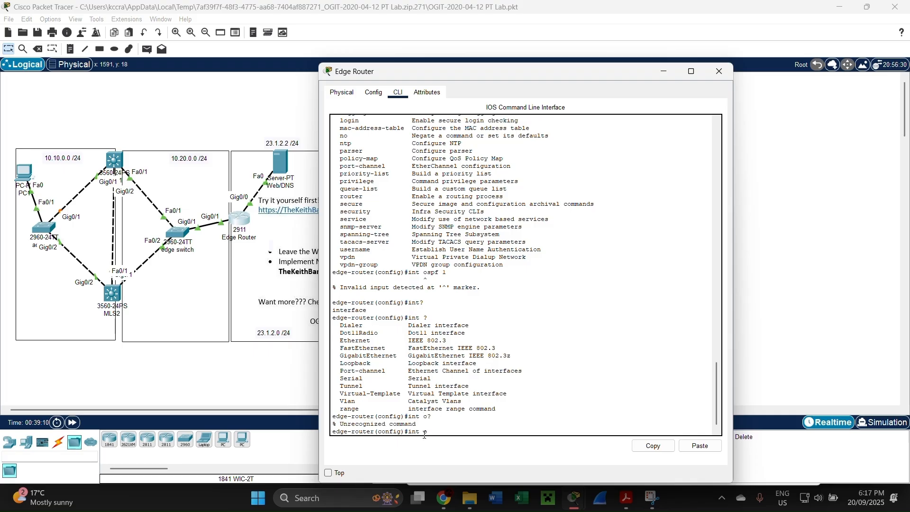
key(BackSpace)
click(389, 22)
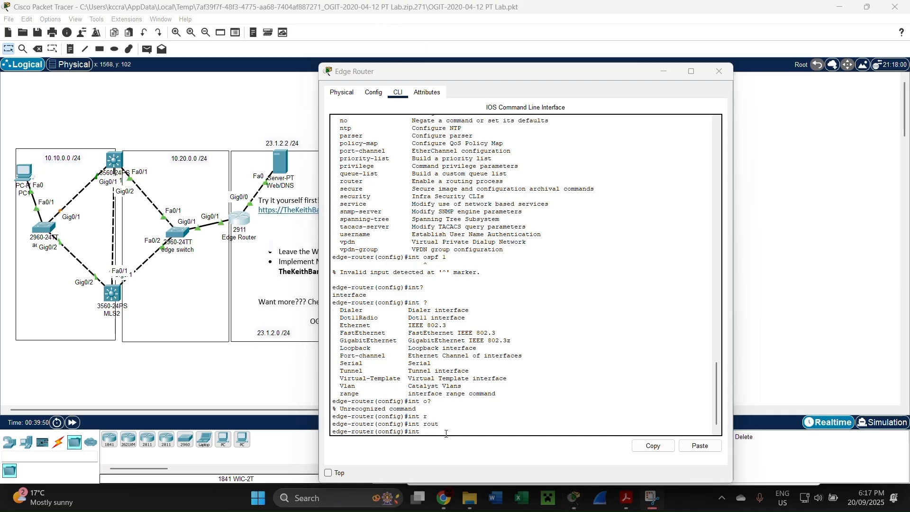
Step: Discard the unfinished int command, exit global configuration mode and re-enter it from the terminal
click(444, 433)
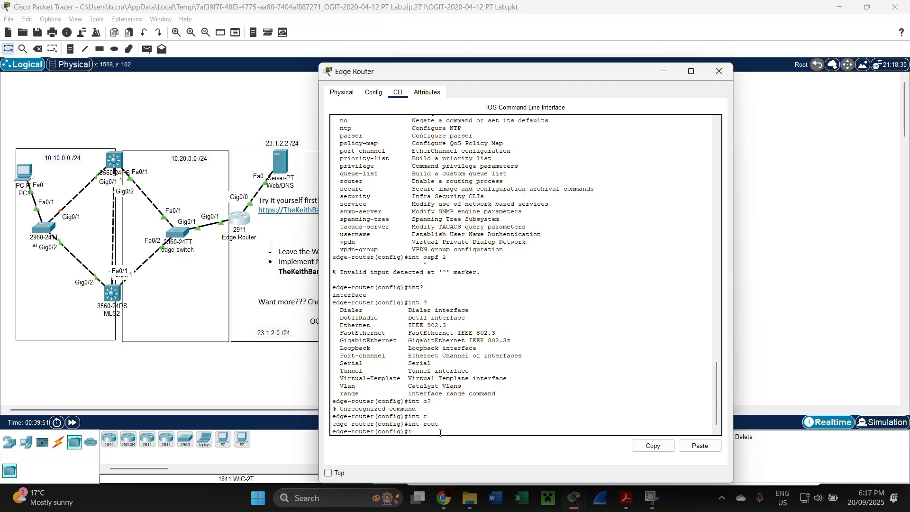
text(exit)
key(Return)
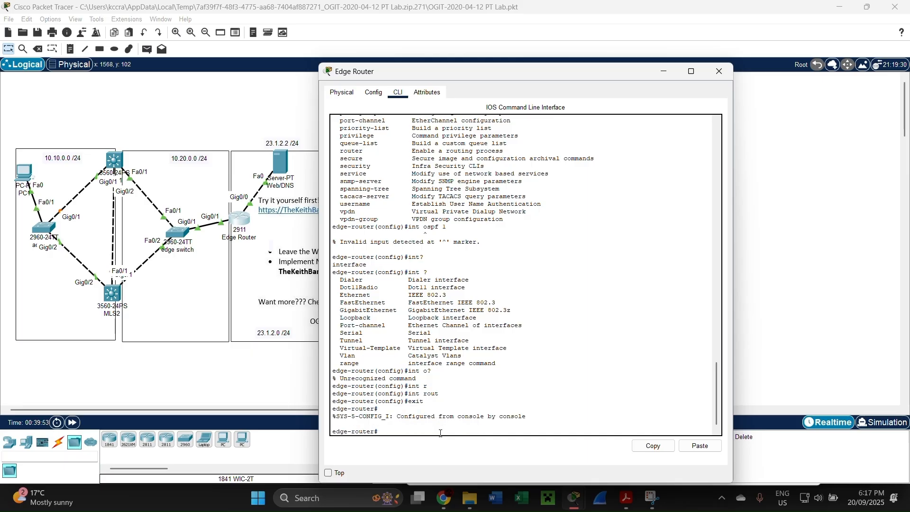
text(config)
key(Return)
key(Return)
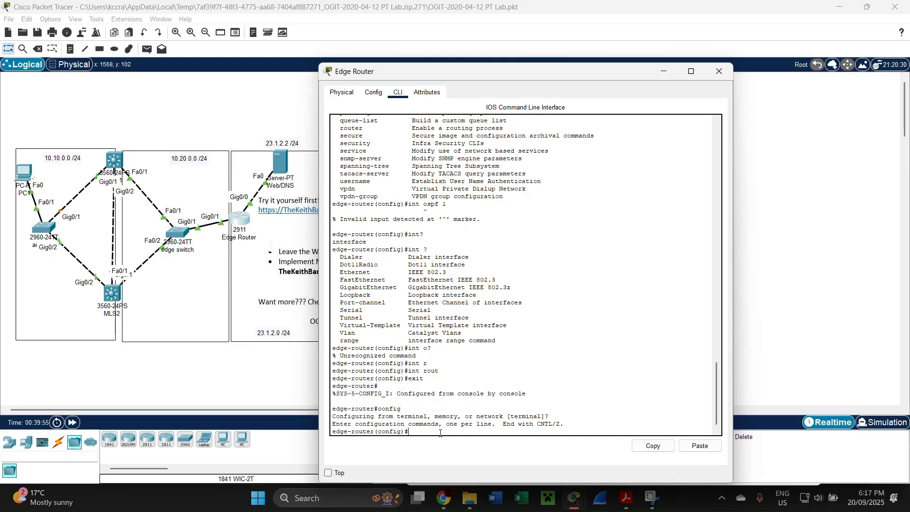
Step: Check the command keywords starting with route and o, and enter router configuration for OSPF process 1 on the Edge Router
text(route?)
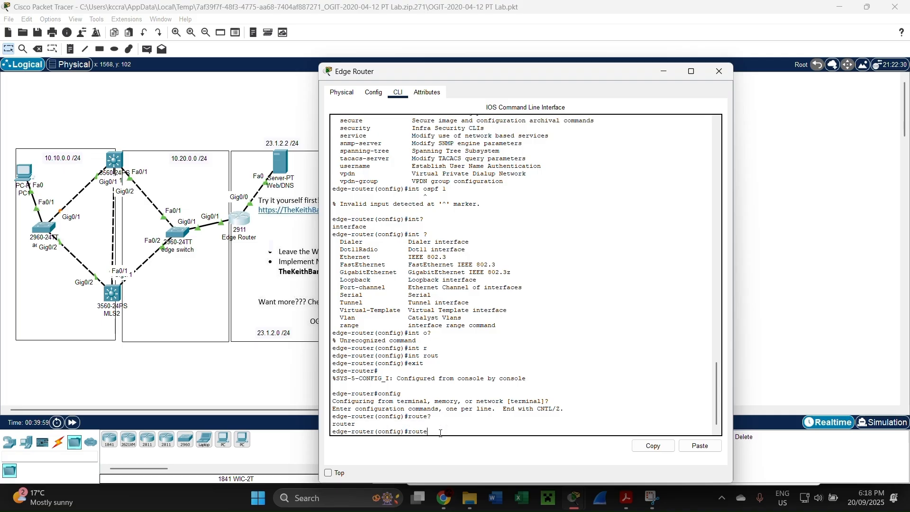
text(o)
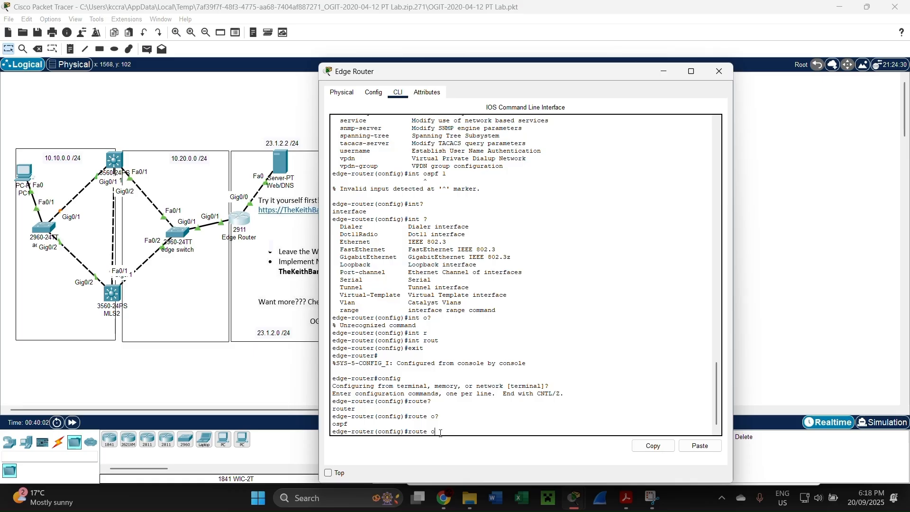
text(?spf 1)
key(Return)
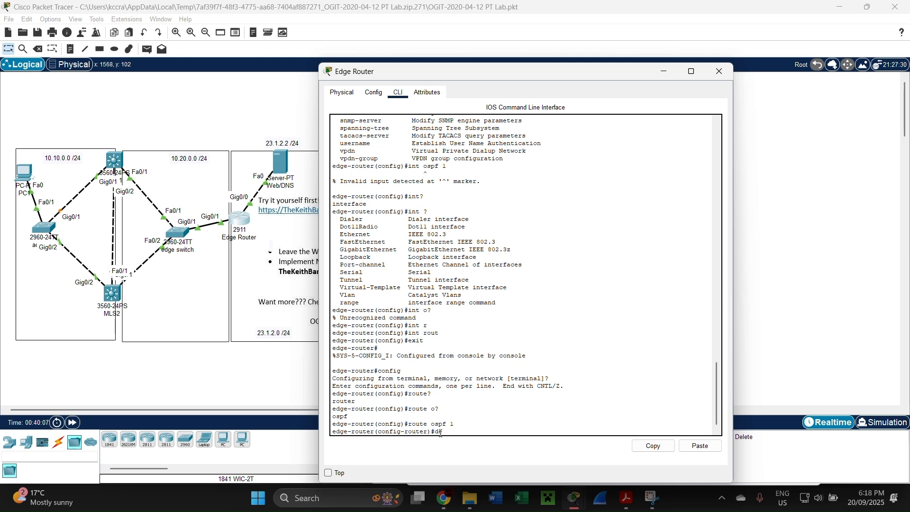
Step: Advertise the default route into OSPF process 1 with default-information originate, checking whether the command takes further options
text(de)
key(Tab)
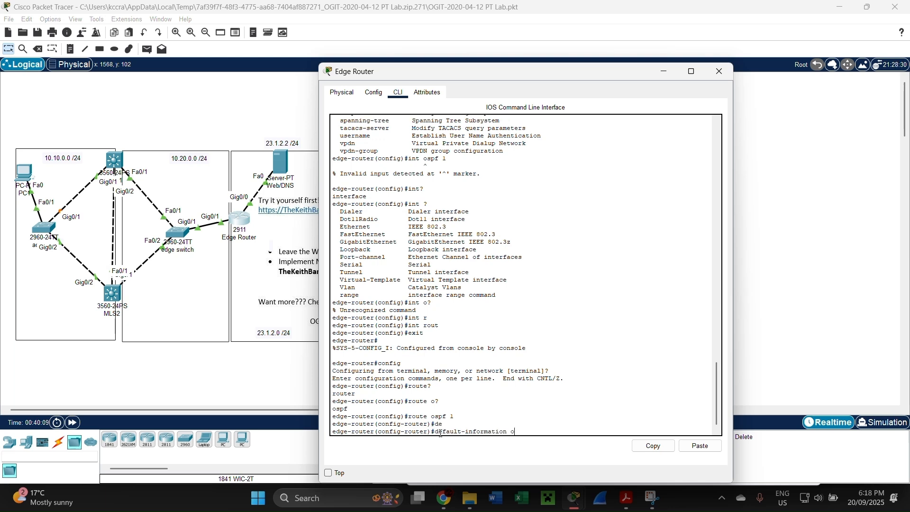
text(o)
key(Tab)
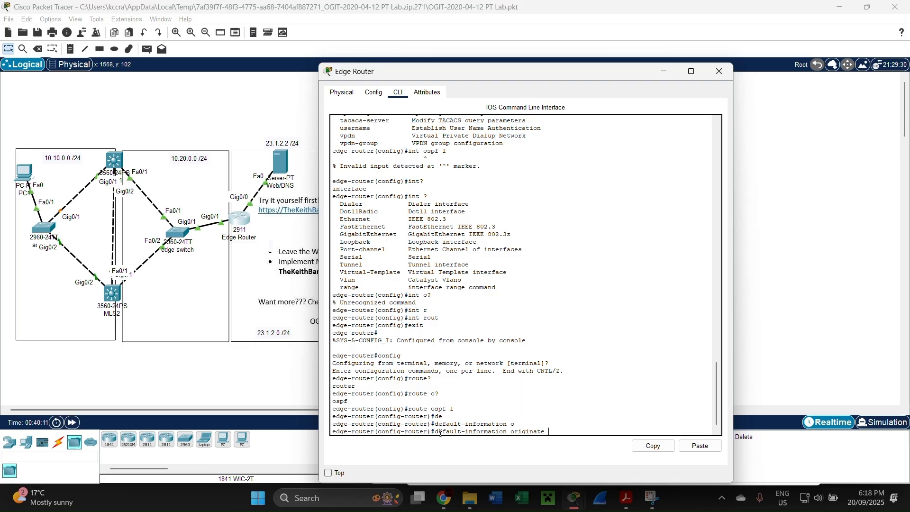
text(?)
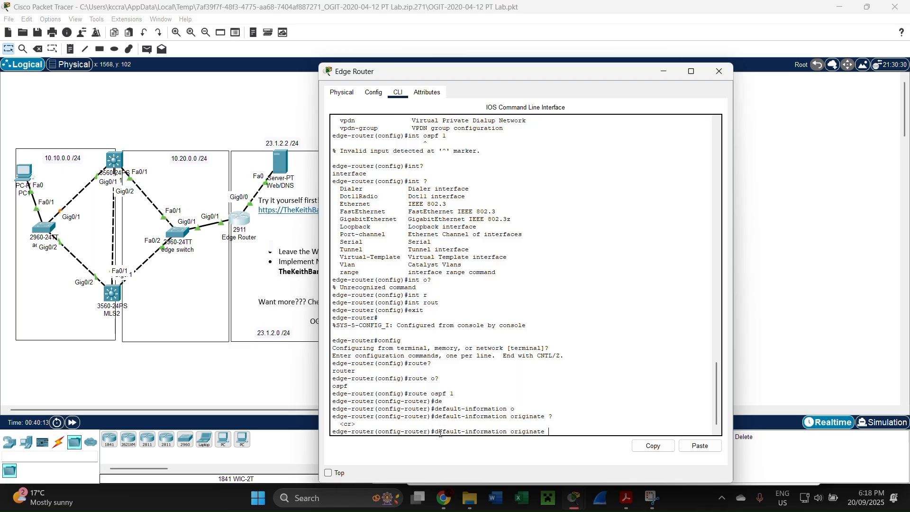
key(Return)
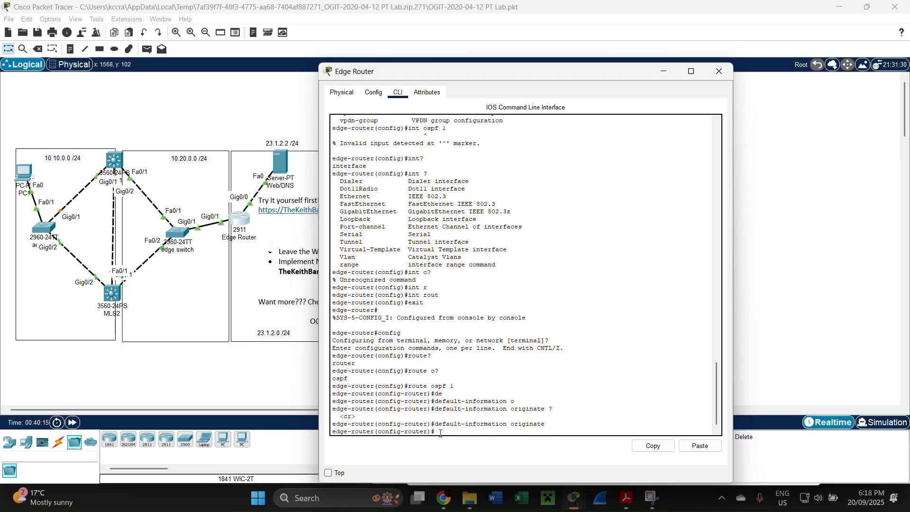
key(Return)
key(Return)
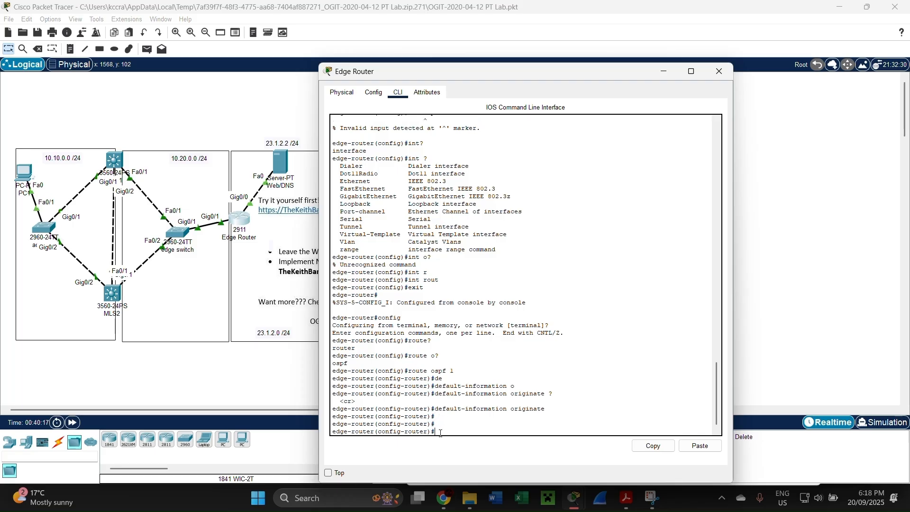
Step: Display the IP routing table on MLS1 again and highlight the OSPF external default route entry
click(720, 71)
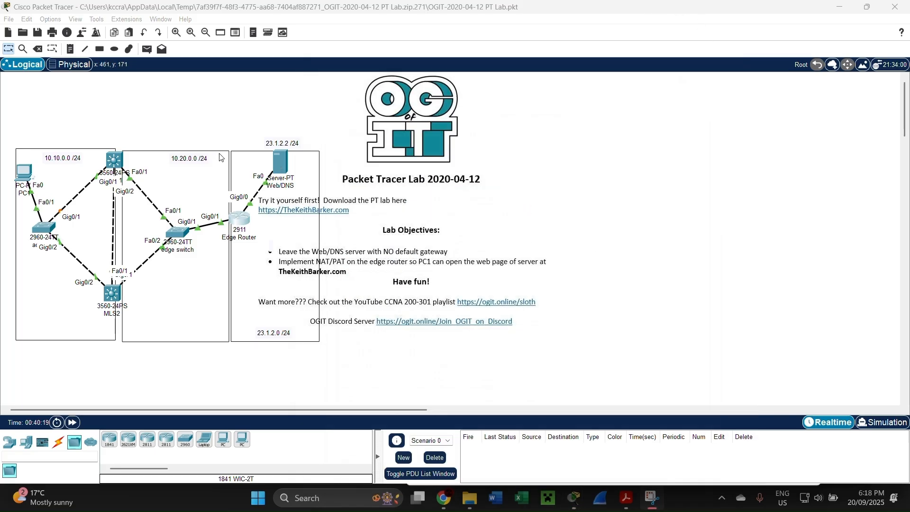
click(112, 161)
click(375, 430)
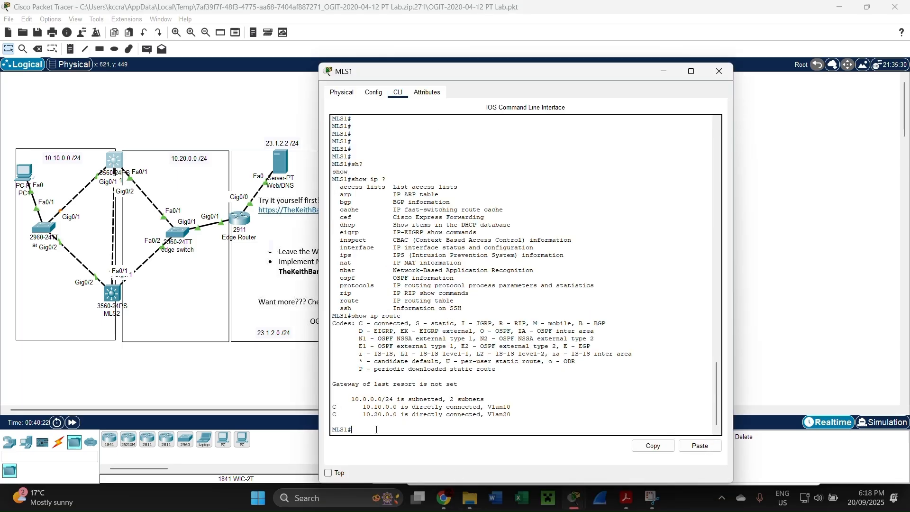
key(Up)
key(Return)
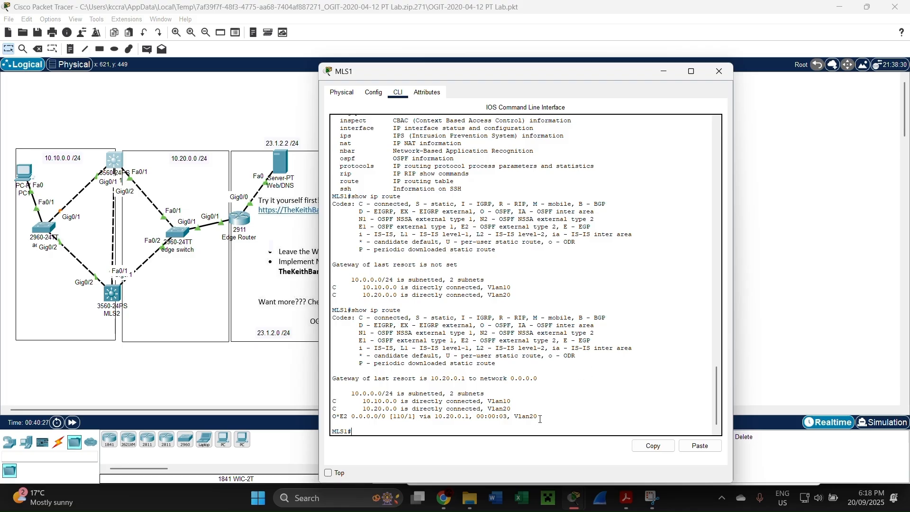
drag(540, 419, 333, 419)
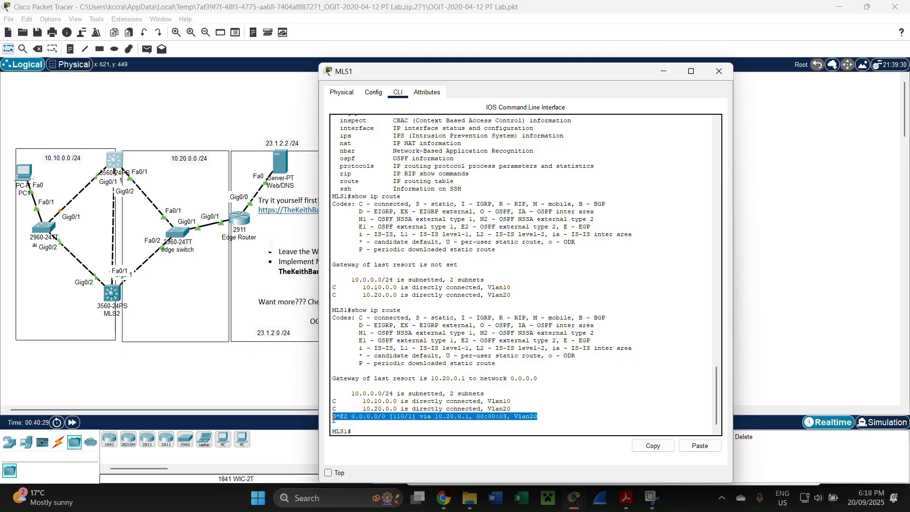
drag(456, 70, 533, 79)
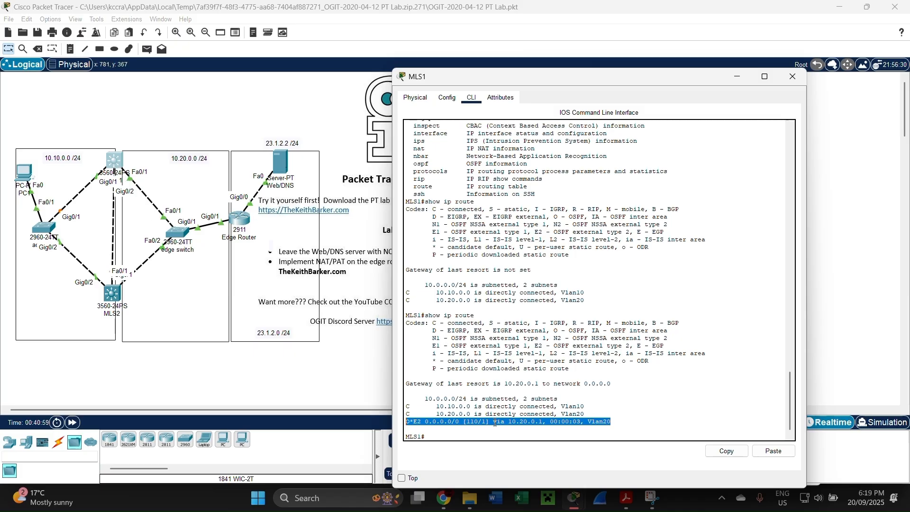
click(609, 417)
drag(617, 423, 405, 422)
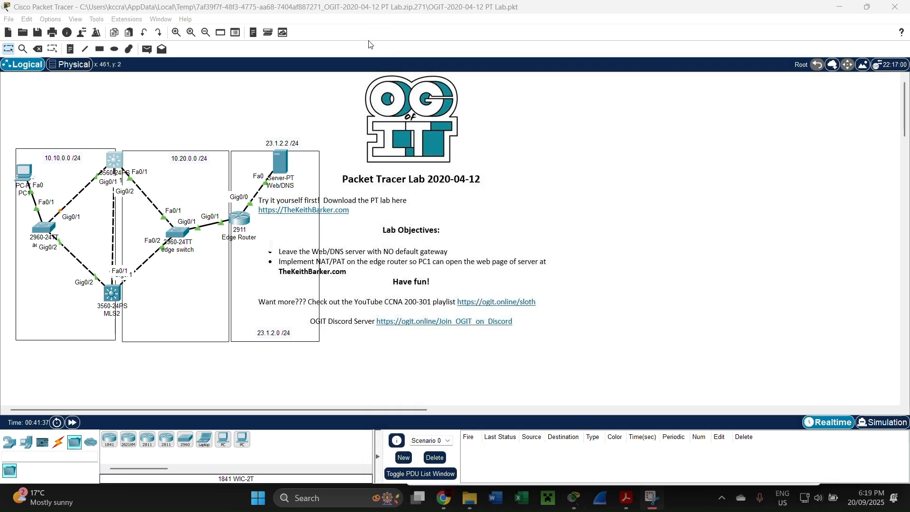
Step: Ping the Web/DNS server at 23.1.2.2 from PC1's command prompt
click(26, 169)
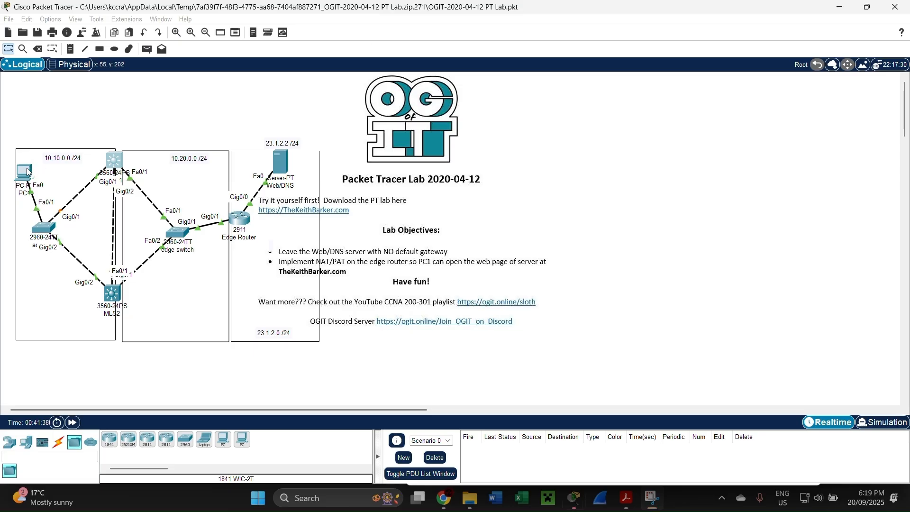
click(460, 265)
key(Up)
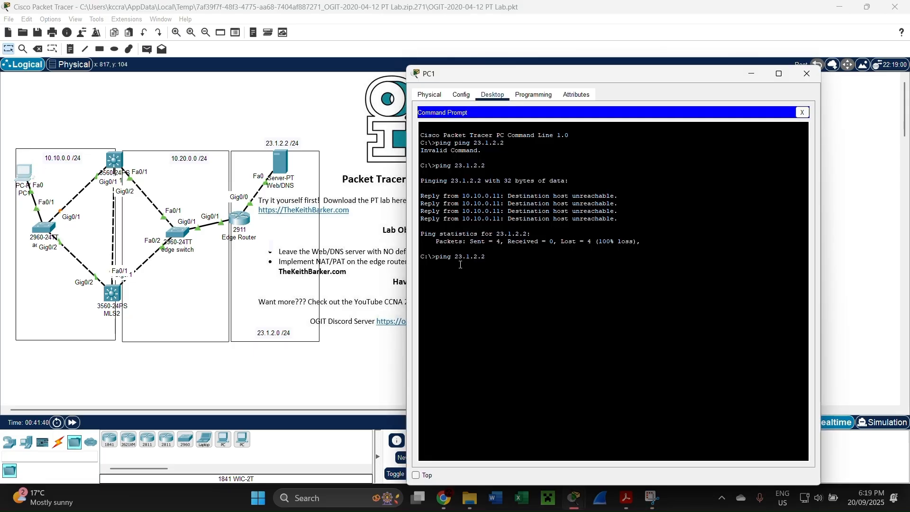
key(Return)
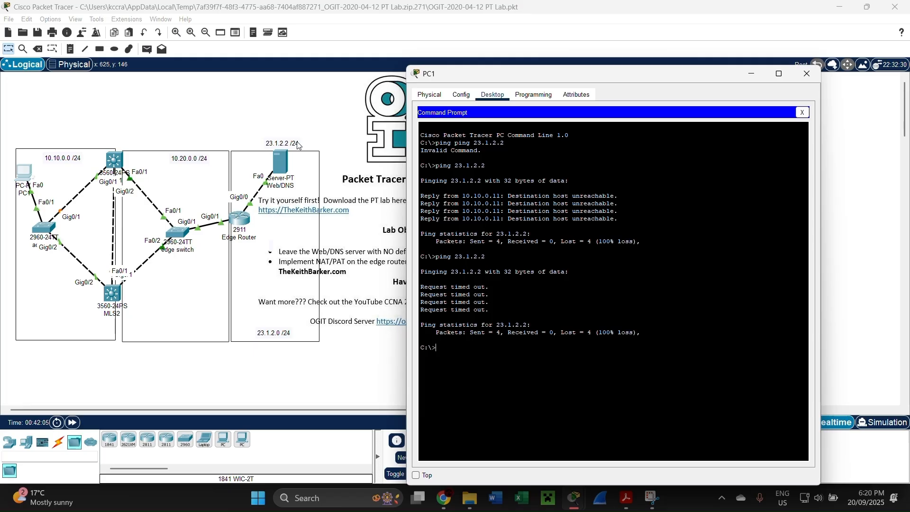
Step: Ping the Edge Router's outside address 23.1.2.1 from PC1, and repeat the ping
key(Up)
text(1)
key(Return)
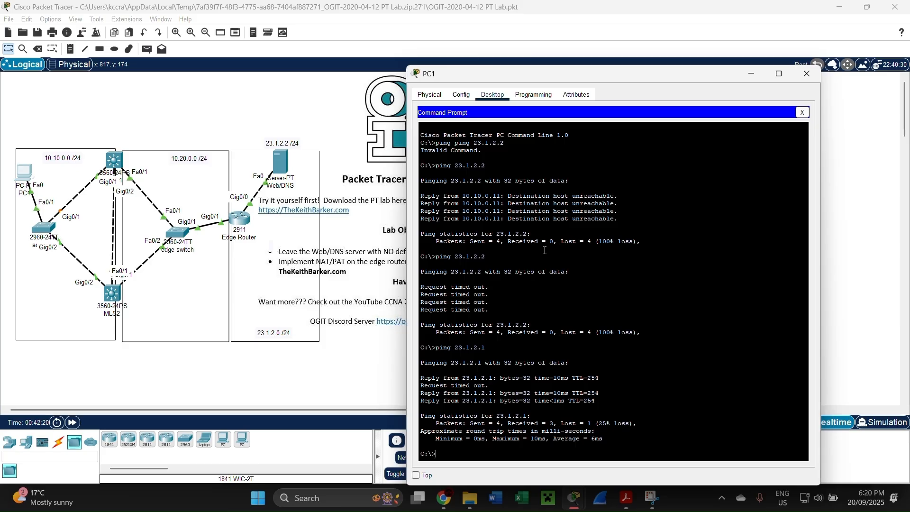
key(Up)
key(Return)
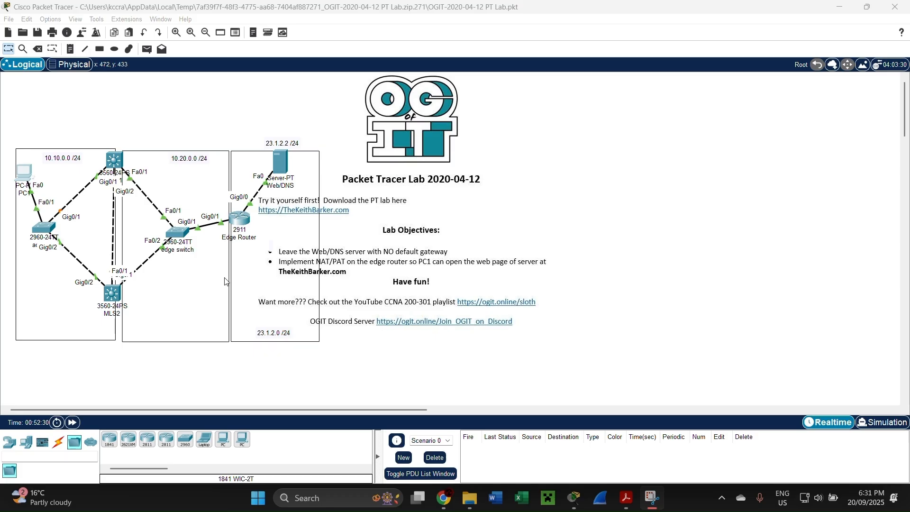
Step: Switch to the lab PDF in Acrobat, review the objective on implementing NAT/PAT on the edge router, and minimize the document
click(242, 281)
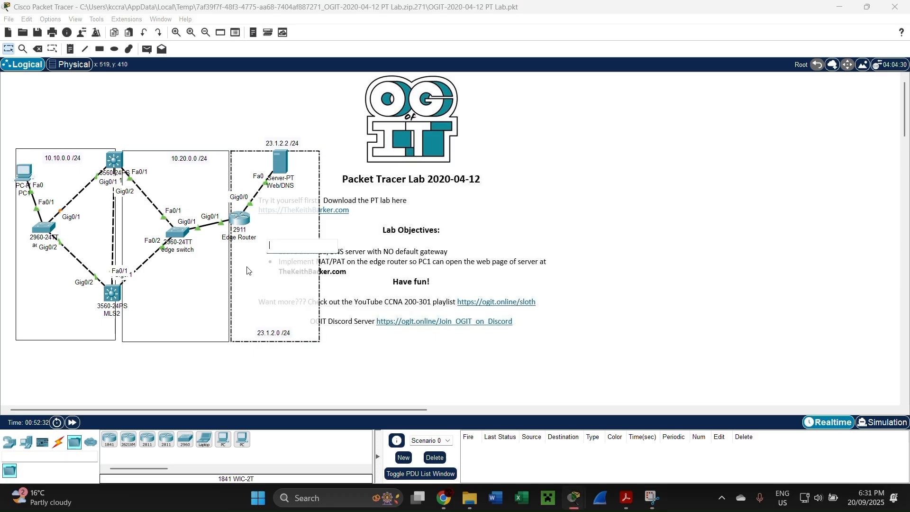
click(244, 102)
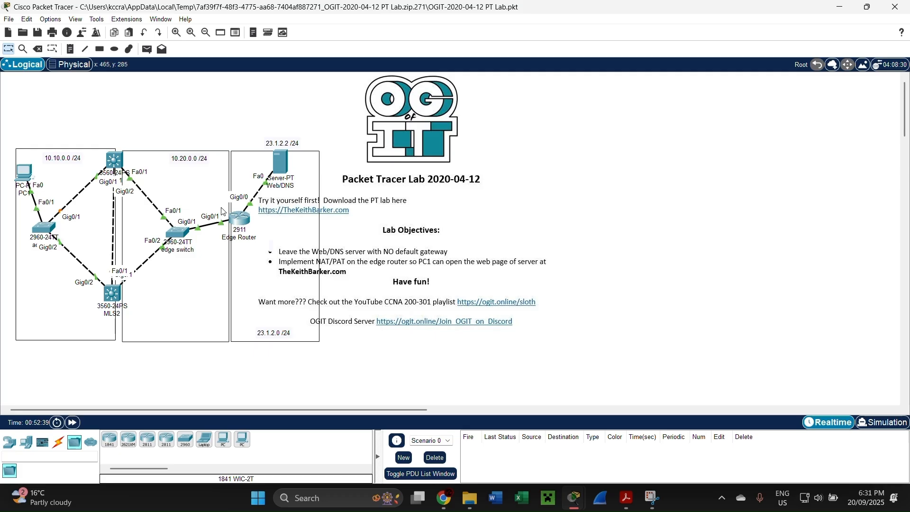
mouse_move(246, 218)
click(627, 497)
scroll(570, 265, down, 1)
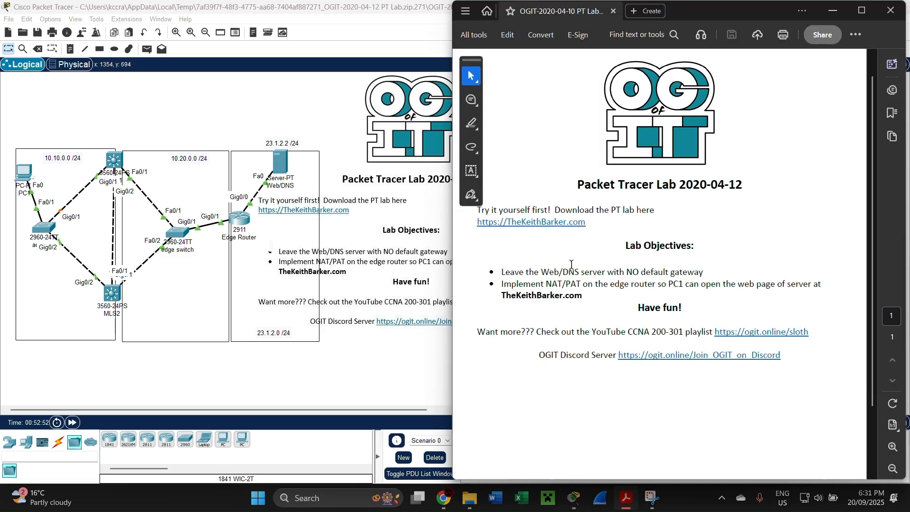
scroll(571, 265, up, 1)
drag(501, 284, 819, 288)
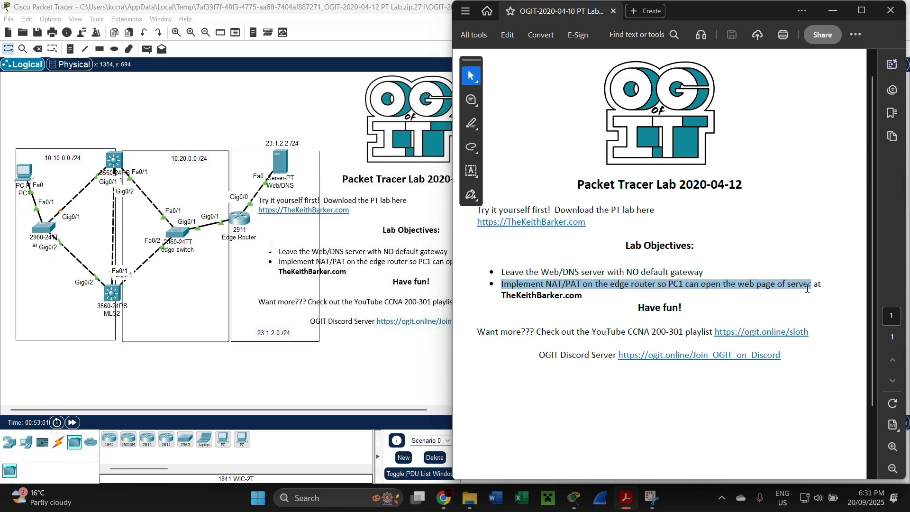
click(588, 298)
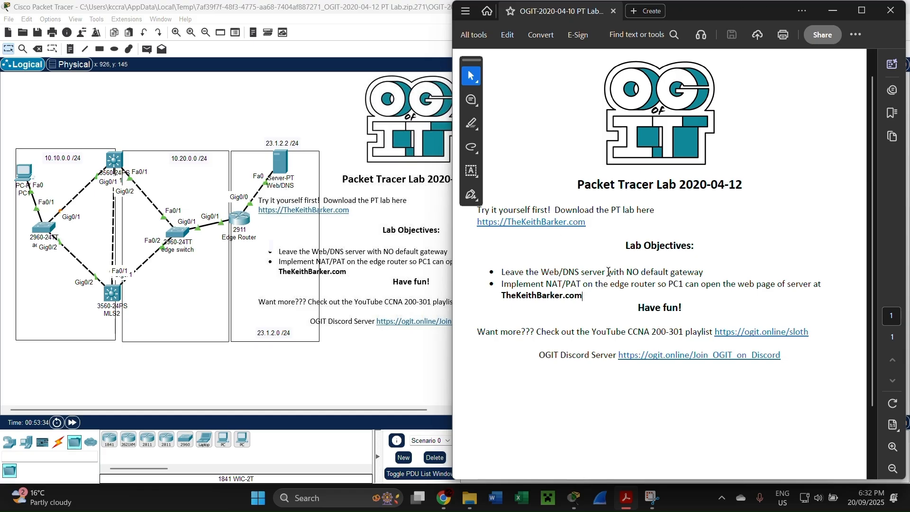
click(840, 10)
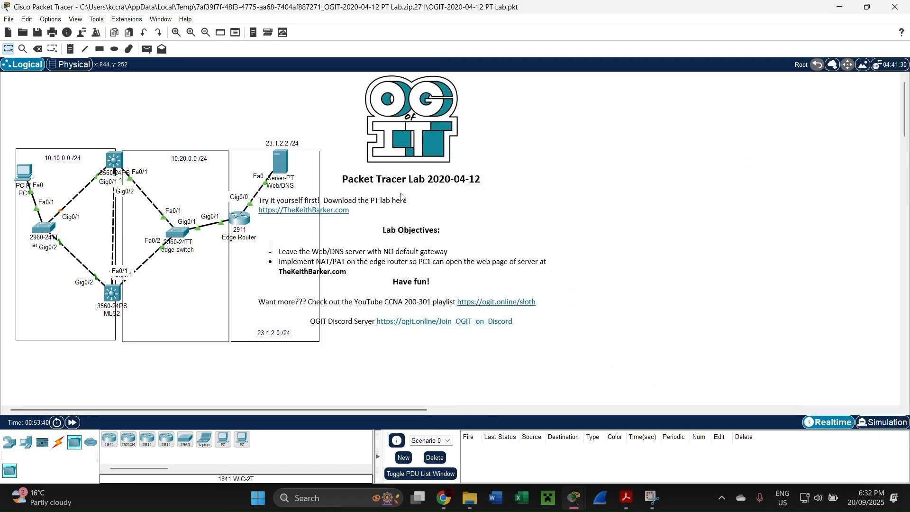
Step: Reopen the Edge Router's command line and try to show the IP NAT statistics from OSPF router configuration mode
click(239, 218)
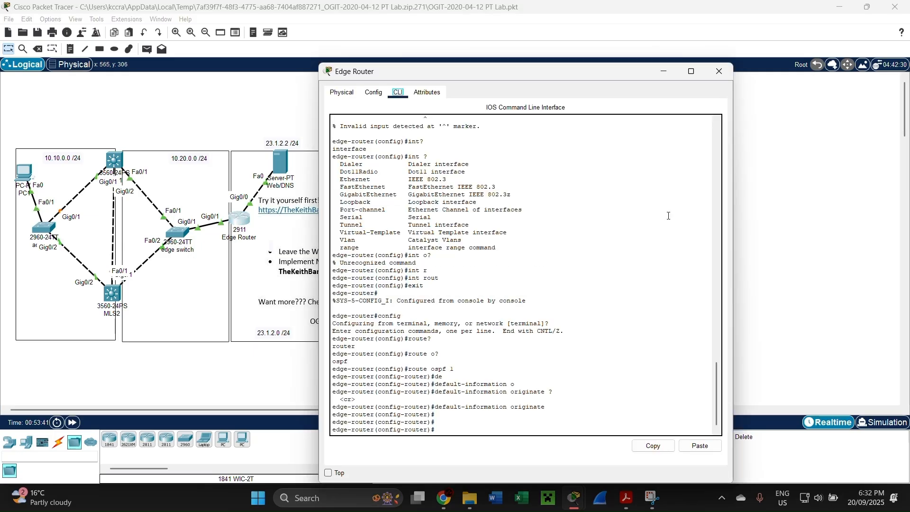
click(467, 420)
text(sh ip nat s)
key(Tab)
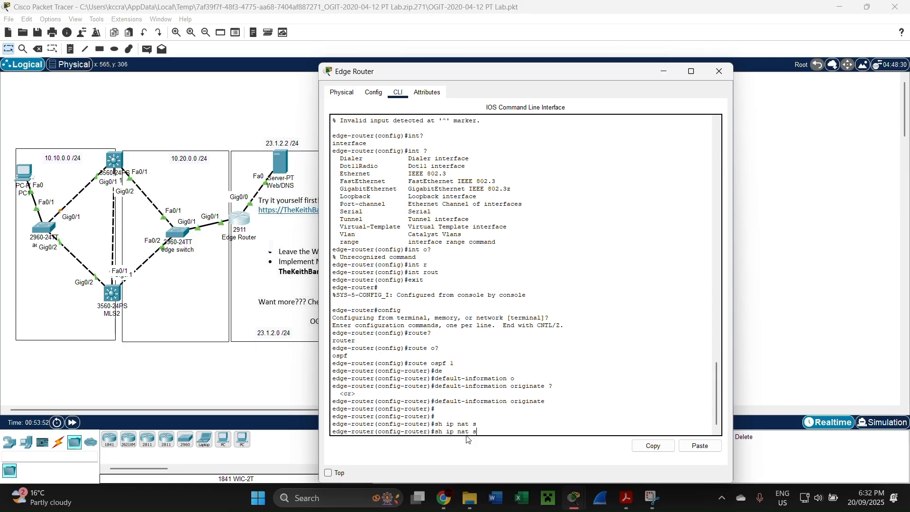
text(t)
key(Tab)
key(Return)
key(Up)
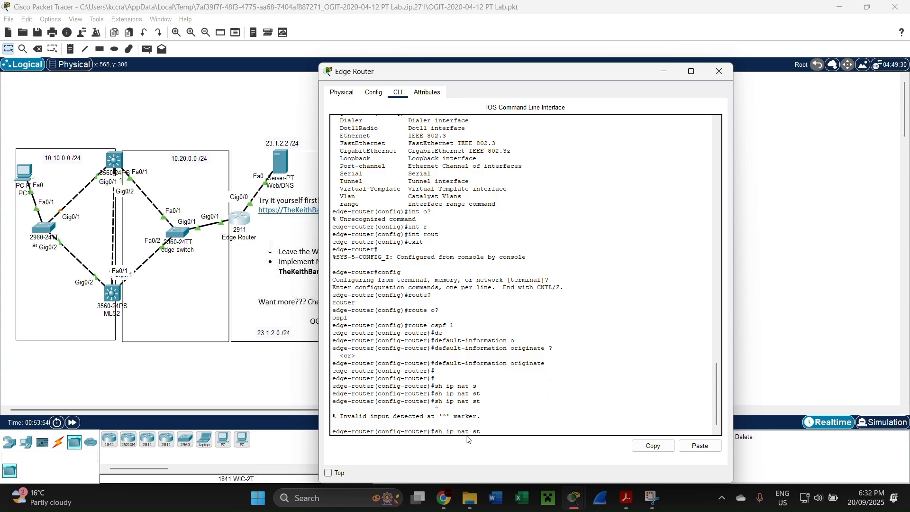
Step: Discard the recalled NAT command and exit both configuration levels to the Edge Router's privileged mode
key(BackSpace)
key(BackSpace)
key(BackSpace)
key(BackSpace)
key(BackSpace)
key(BackSpace)
key(BackSpace)
key(BackSpace)
key(BackSpace)
text(exit)
key(Return)
text(e)
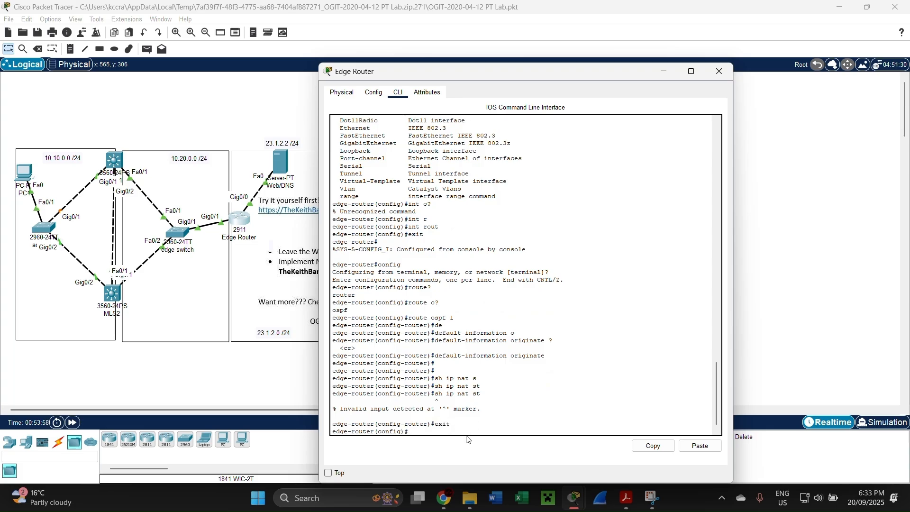
text(xit)
key(Return)
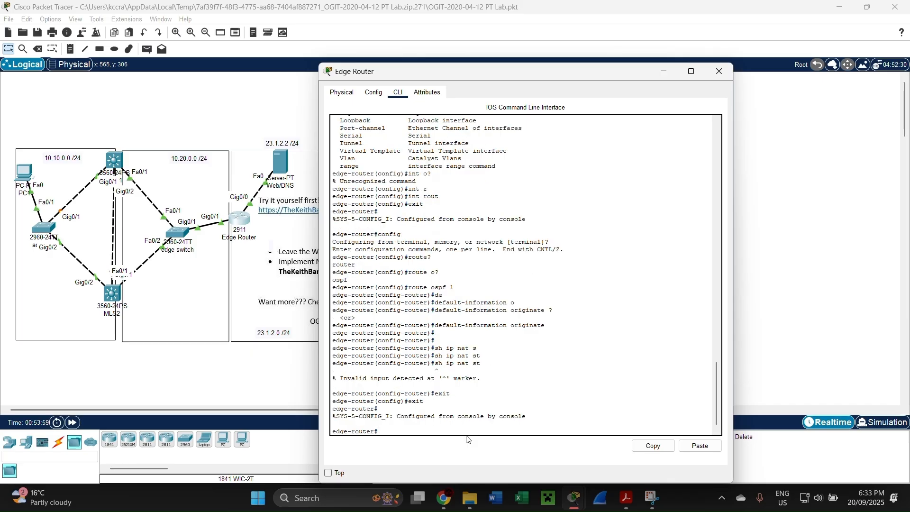
Step: Show the IP NAT statistics from privileged mode, using both the abbreviated sta and the full statistics keyword
text(sh ip nat sta)
key(Return)
key(Up)
key(Down)
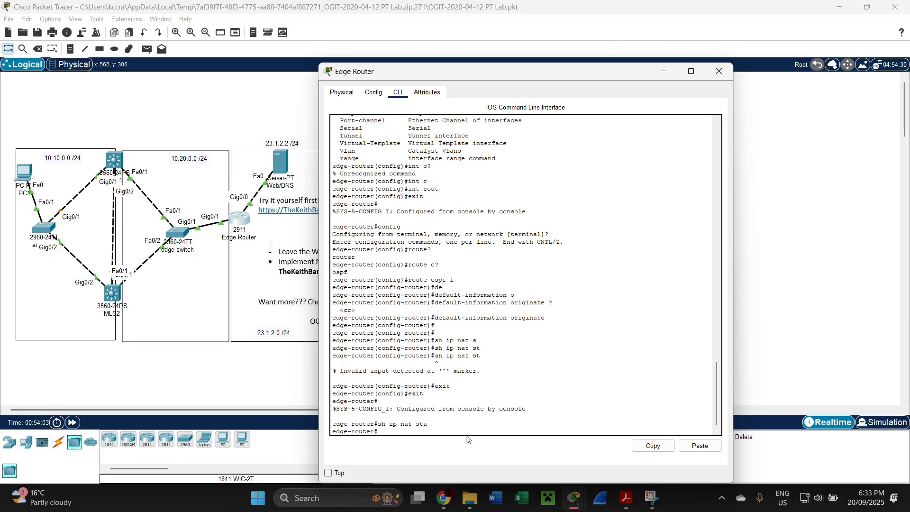
key(Up)
key(Tab)
key(Return)
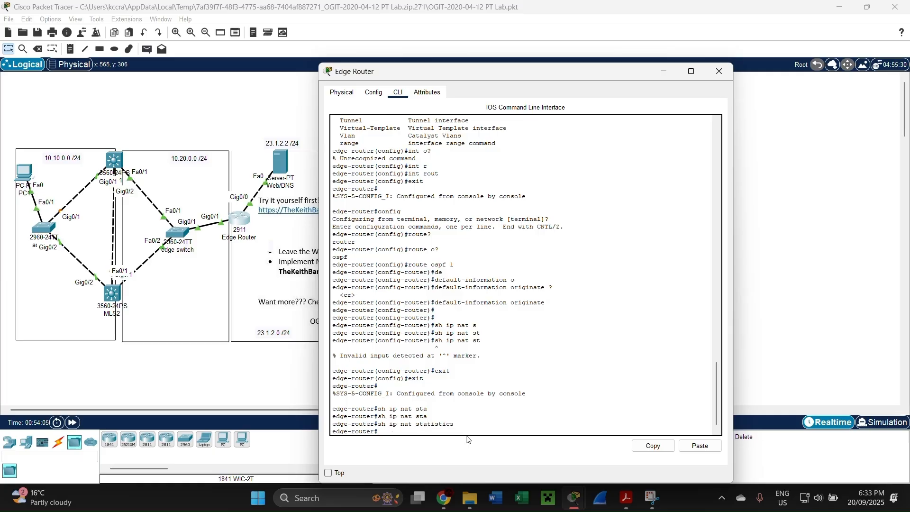
key(Up)
key(Down)
key(Up)
key(Down)
key(Up)
key(Down)
Step: Try to list NAT-related routing entries with sh route | s nat
text(sh ip)
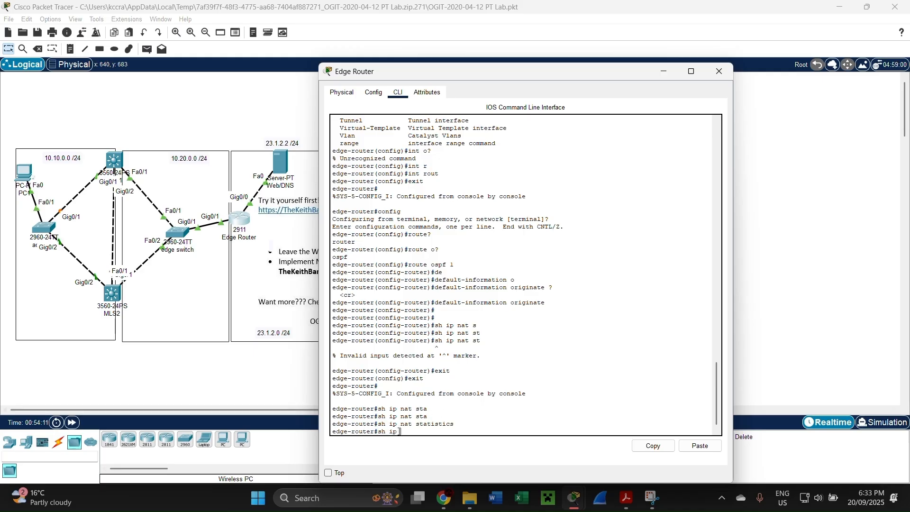
key(BackSpace)
key(BackSpace)
text(route | s nat)
key(Return)
Step: Replace the recalled command's route keyword and try to filter the IP output with sh ip | s nat
key(Up)
key(BackSpace)
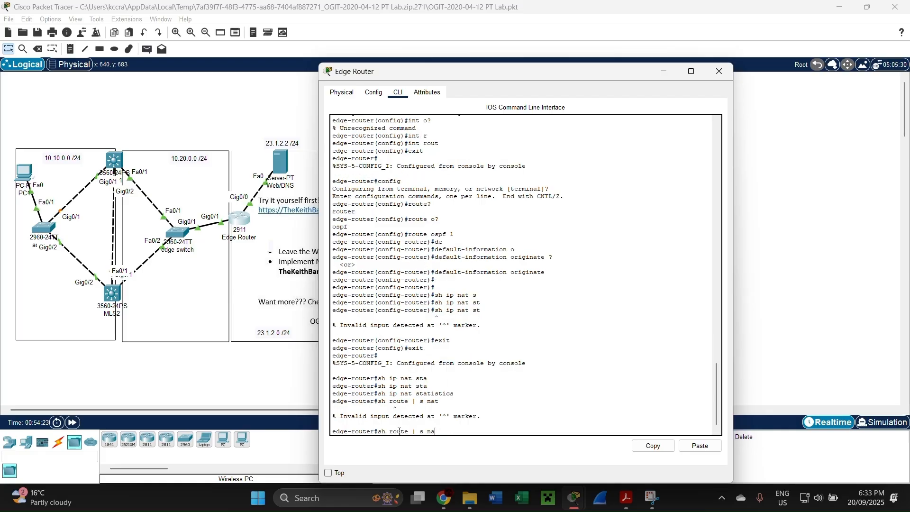
key(BackSpace)
key(BackSpace)
key(BackSpace)
key(BackSpace)
key(BackSpace)
key(BackSpace)
key(BackSpace)
key(BackSpace)
key(BackSpace)
key(BackSpace)
key(BackSpace)
key(BackSpace)
text(ip | s nat)
key(Return)
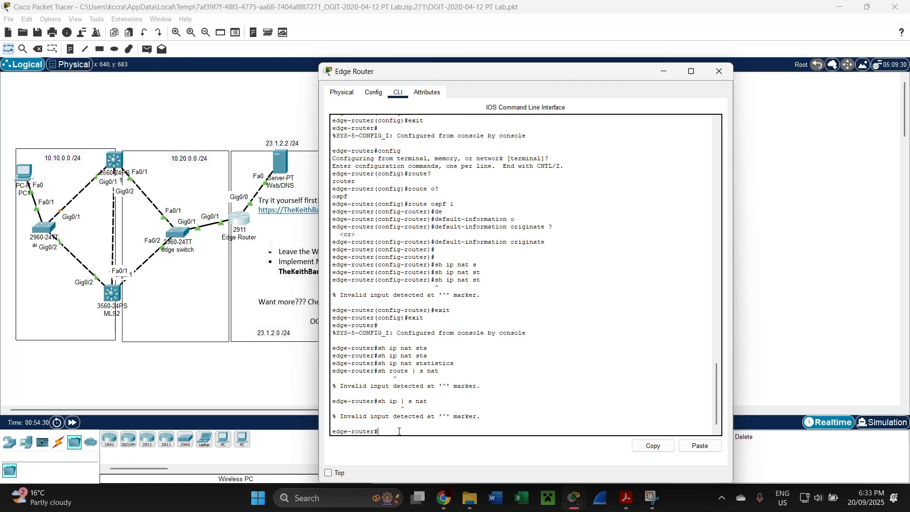
Step: List the privileged-mode commands matching sh and s, and page through all options of the show command
text(sh?)
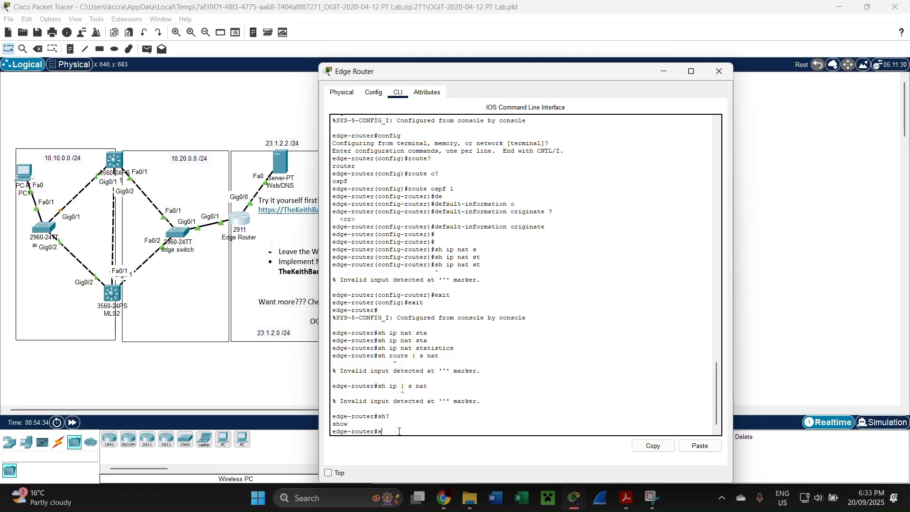
text(?)
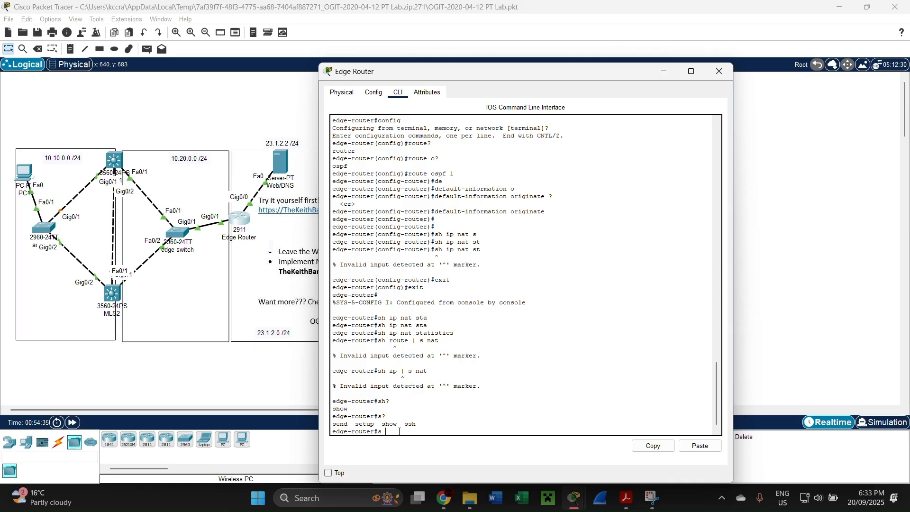
text(how ?)
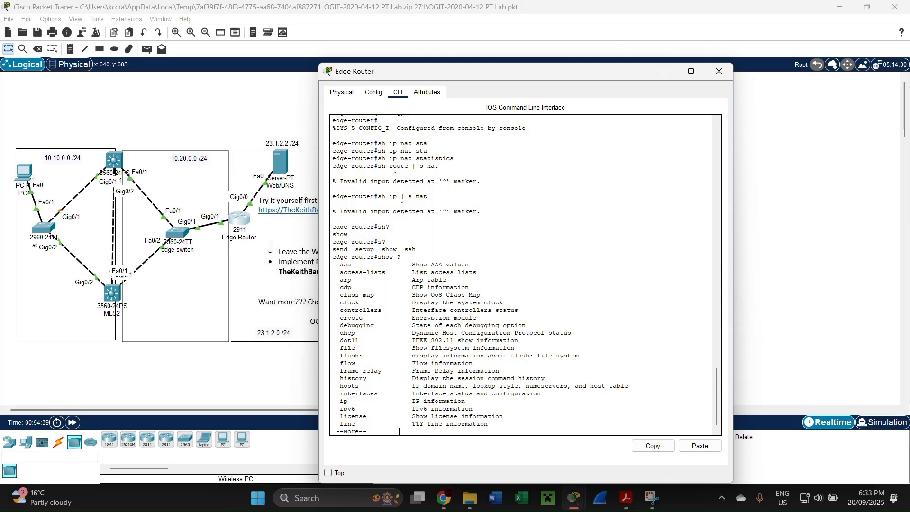
key(space)
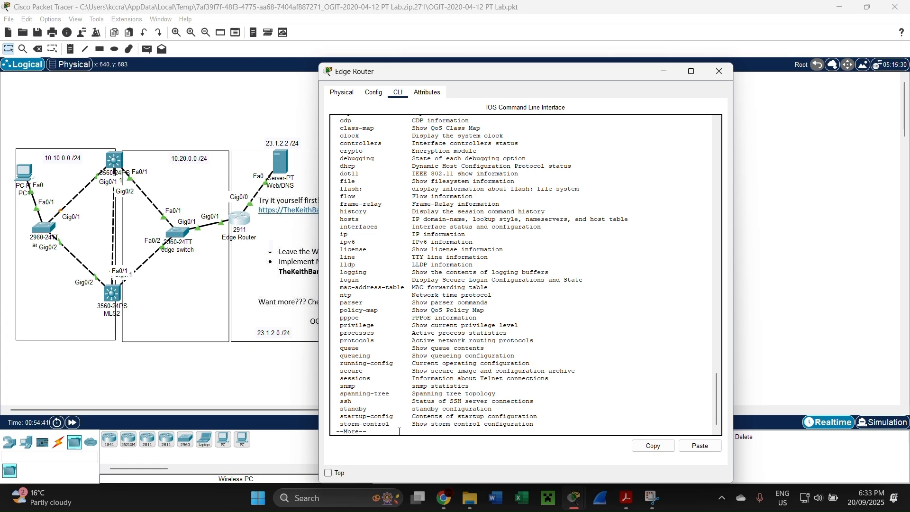
key(space)
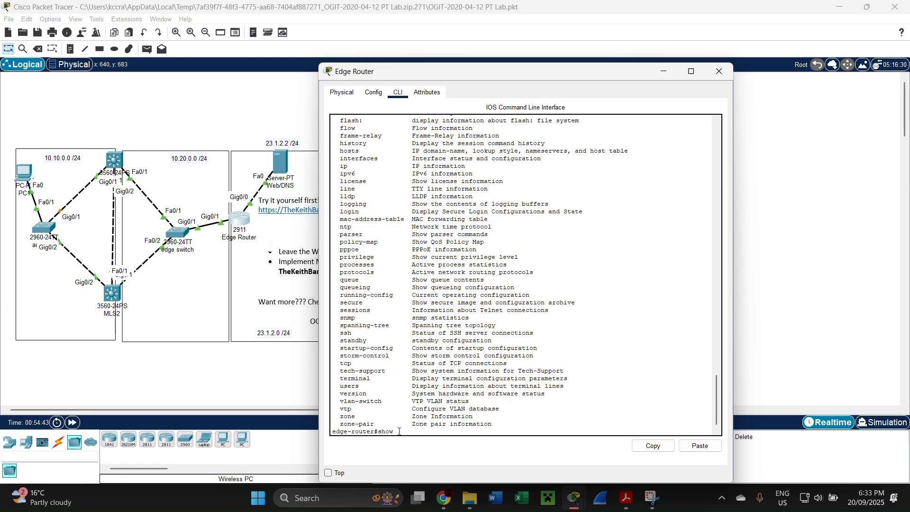
Step: List the show ip options, query help for a pipe after show ip, and cut the command back to show
text(ip ?)
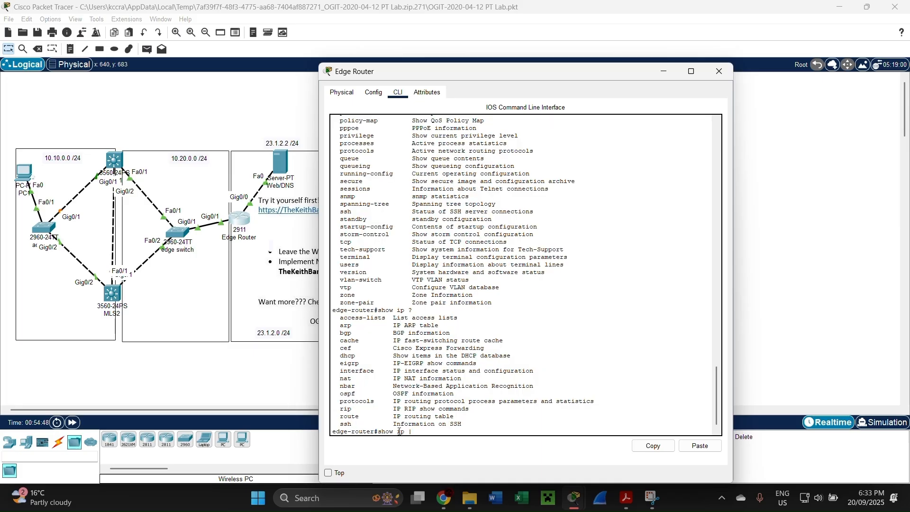
text(| ?)
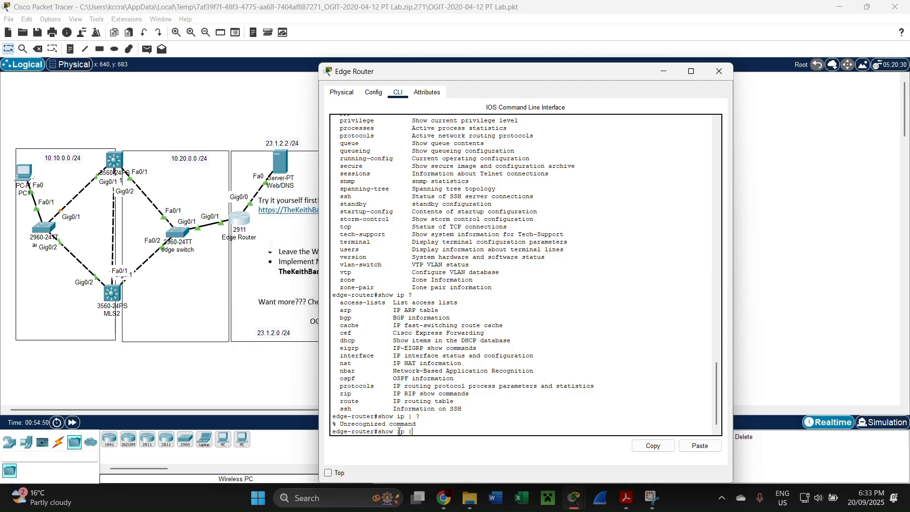
text(?)
key(BackSpace)
key(BackSpace)
key(BackSpace)
key(BackSpace)
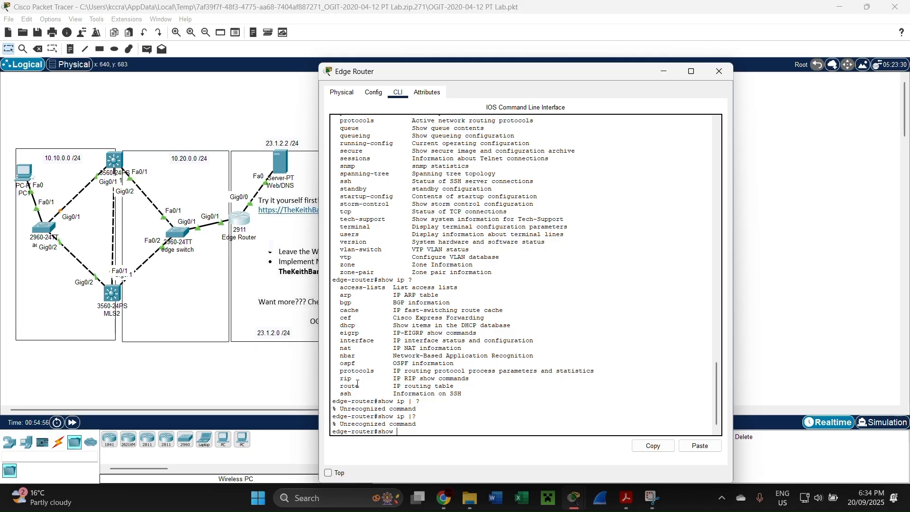
Step: Try to display the routes with show route and query help for the route keyword
text(route)
key(Return)
key(Up)
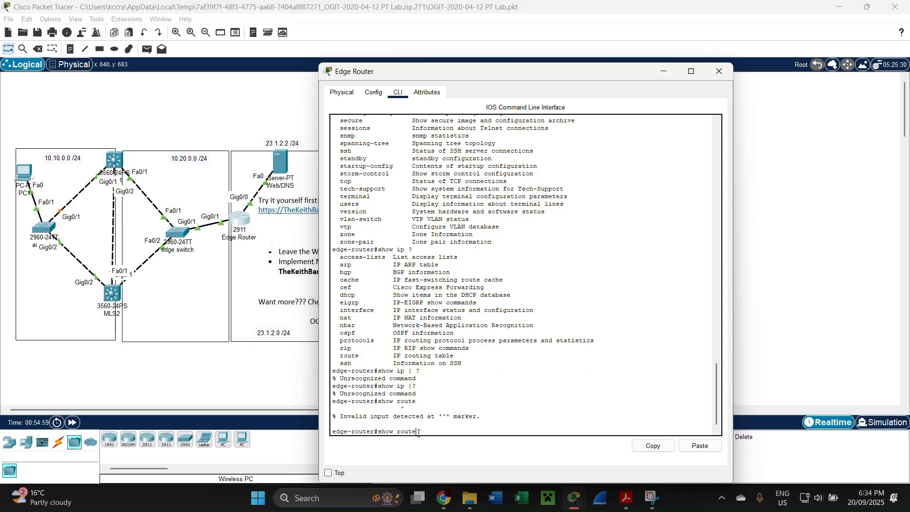
text(?)
key(BackSpace)
key(BackSpace)
key(BackSpace)
key(BackSpace)
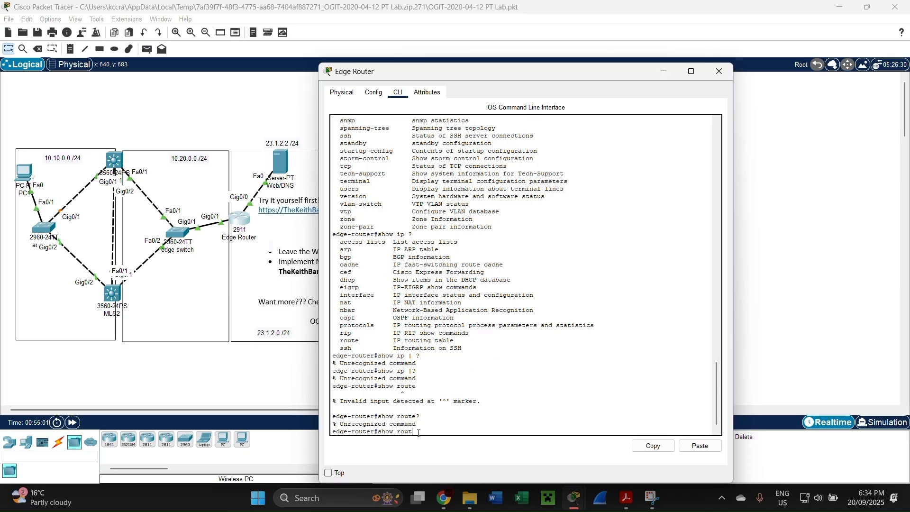
Step: Replace the unfinished command and display the Edge Router's routing table with sh ip route
text(oute)
key(BackSpace)
key(BackSpace)
key(BackSpace)
key(BackSpace)
key(BackSpace)
key(BackSpace)
key(BackSpace)
key(BackSpace)
key(BackSpace)
key(BackSpace)
text(sh ip route)
key(Return)
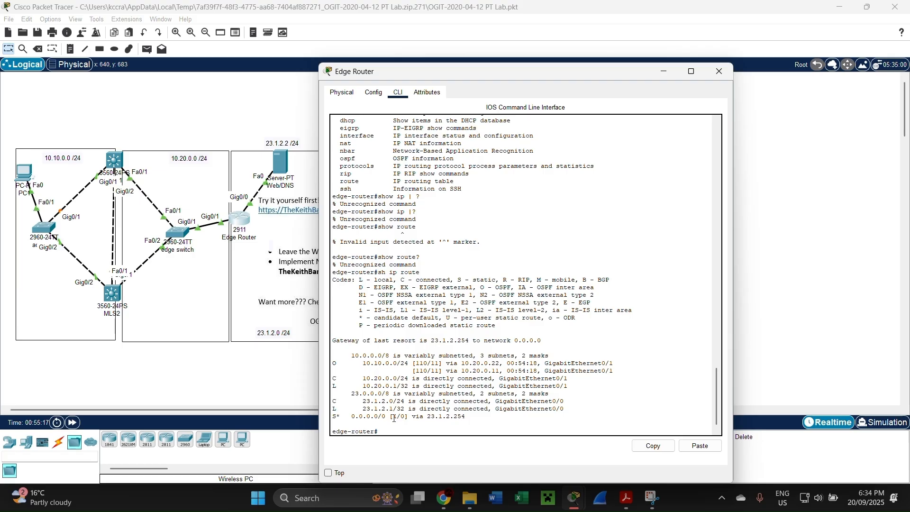
Step: Configure interface gigabitEthernet 0/0 as ip nat outside from terminal configuration mode and exit the interface level
text(config)
key(Return)
key(Return)
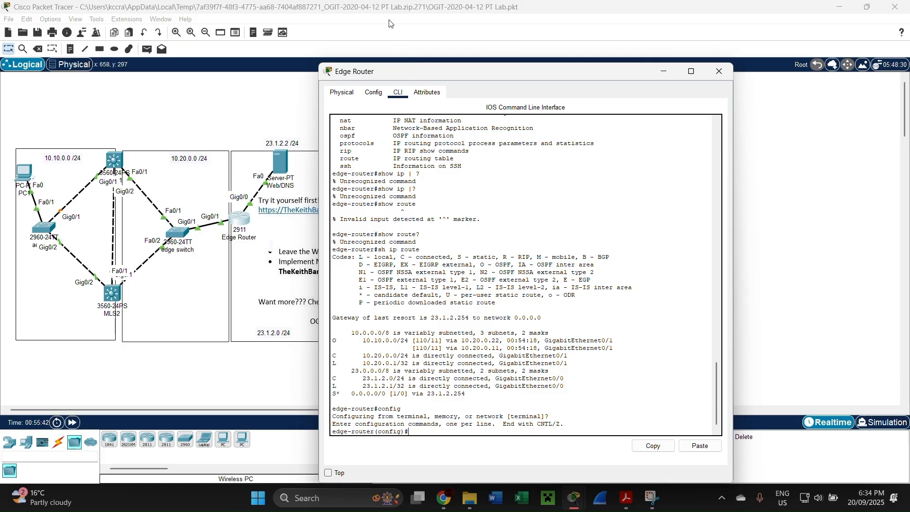
click(396, 30)
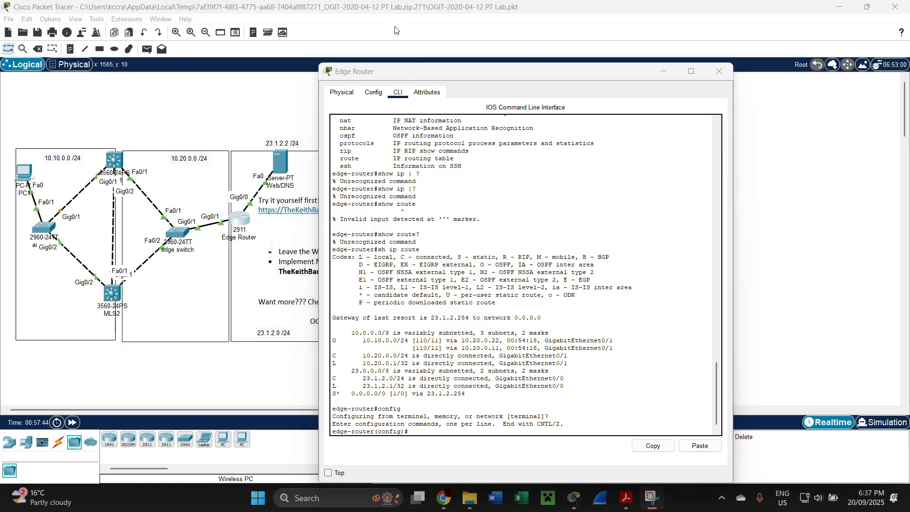
drag(409, 77, 452, 72)
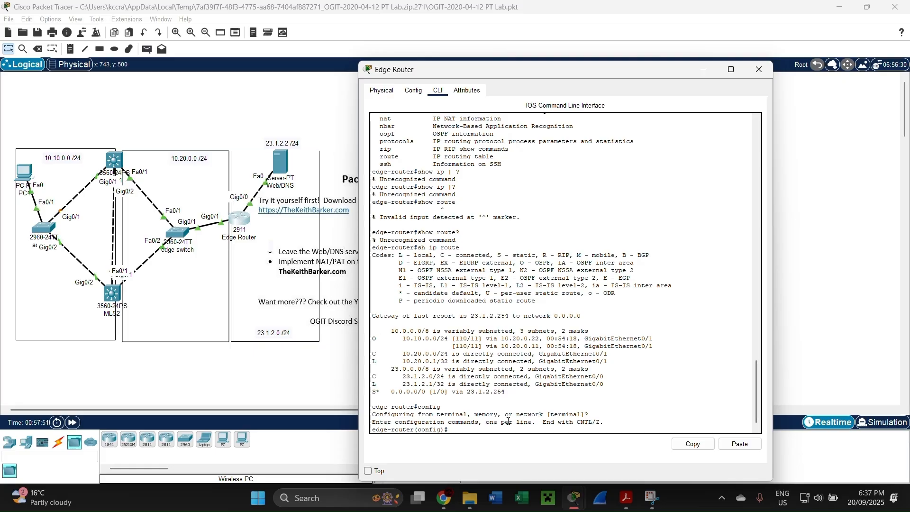
text(int g)
key(Tab)
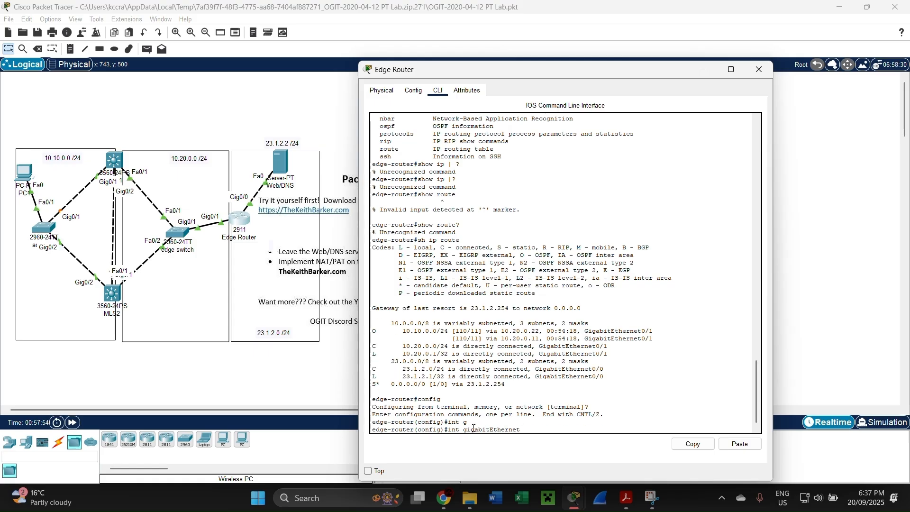
text(0/0)
key(Return)
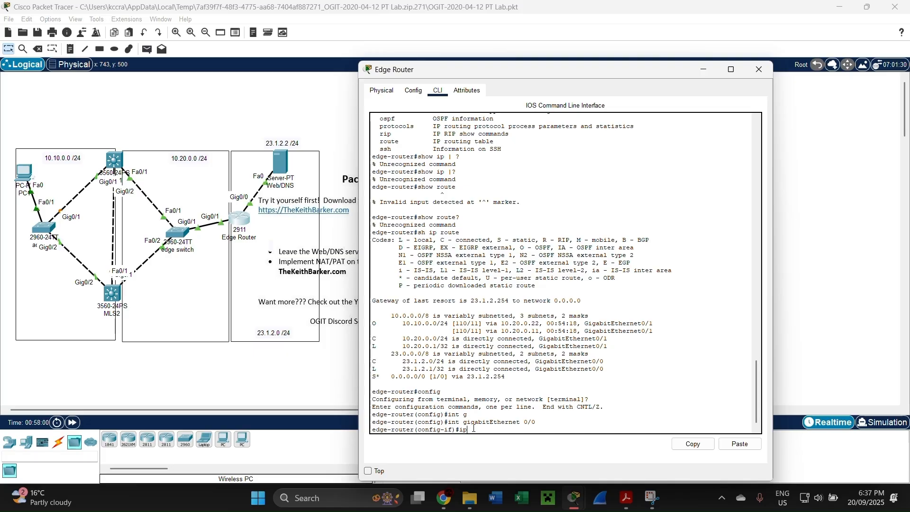
text(outside)
key(Return)
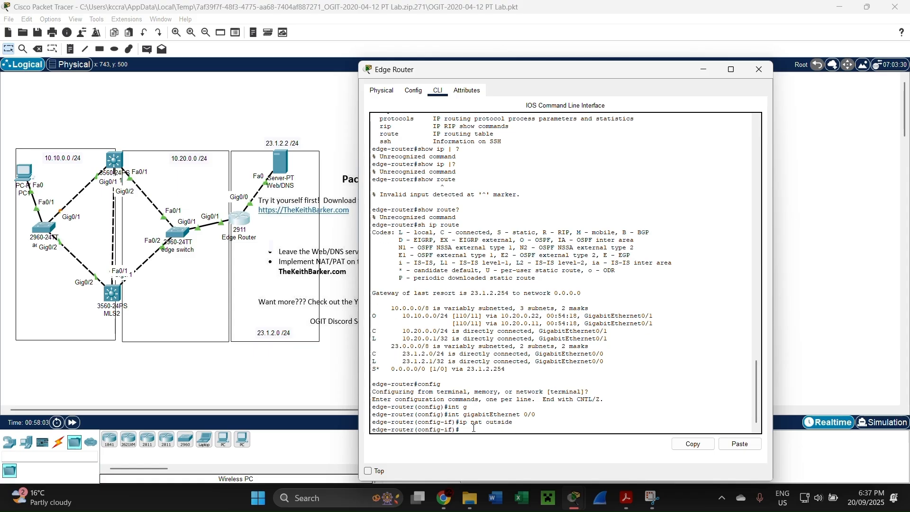
text(exit)
key(Return)
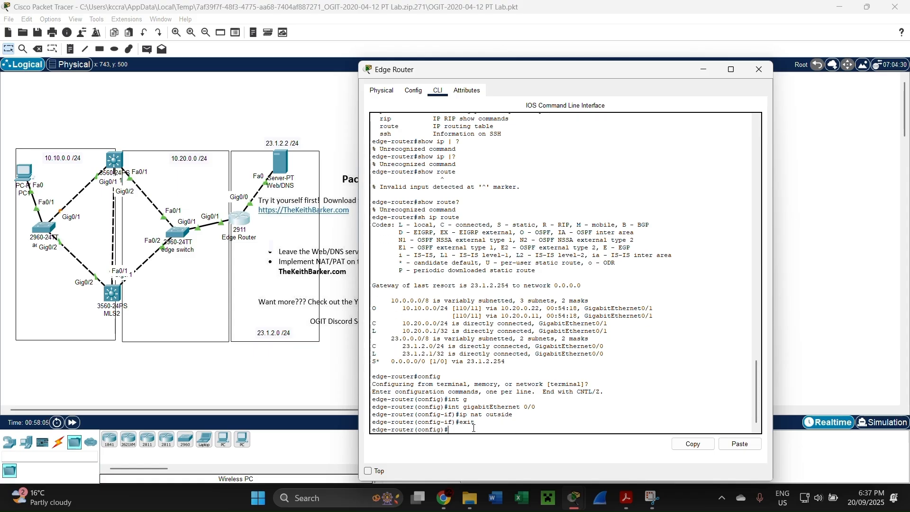
Step: Leave configuration mode and edit the recalled route command to show the IP NAT statistics
text(exitxit)
key(Return)
text(sh route | s nat)
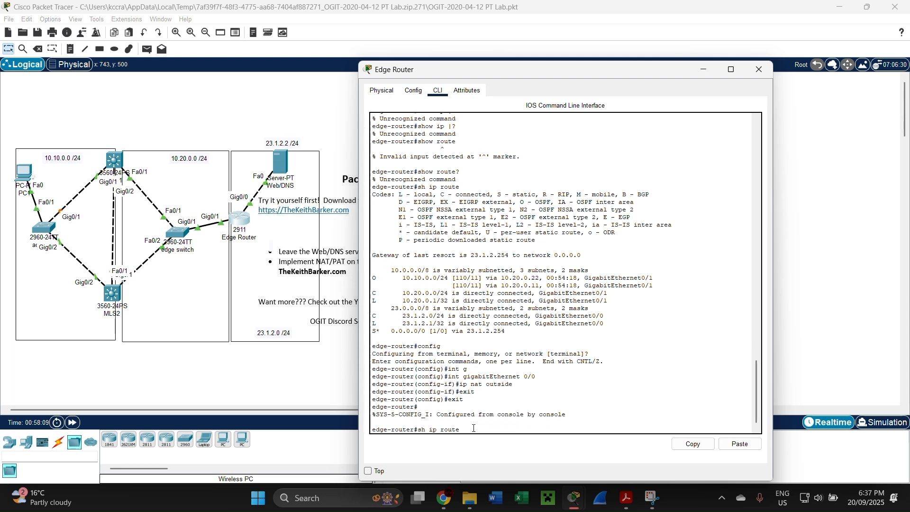
key(BackSpace)
key(BackSpace)
key(BackSpace)
key(BackSpace)
key(BackSpace)
key(BackSpace)
key(BackSpace)
key(BackSpace)
key(BackSpace)
key(BackSpace)
key(BackSpace)
key(BackSpace)
key(BackSpace)
text(ip nat statistics)
key(Return)
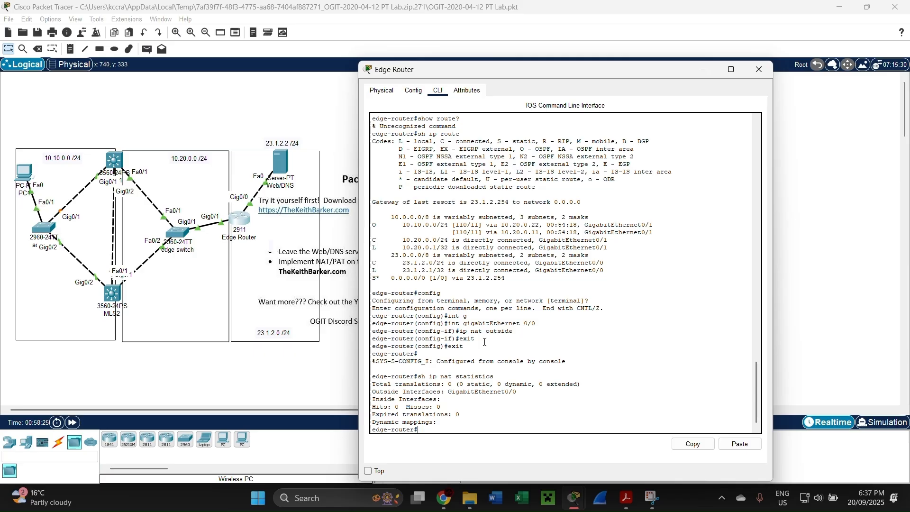
Step: Enter terminal configuration mode, configure interface gigabitEthernet 0/1 as ip nat inside, and exit the interface level
text(config)
key(Return)
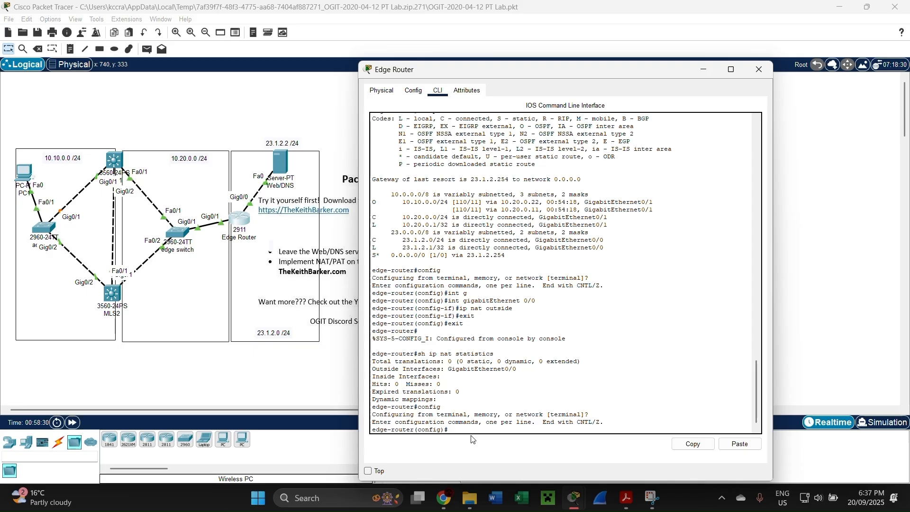
text(g)
text(int)
key(Tab)
text(g)
key(Tab)
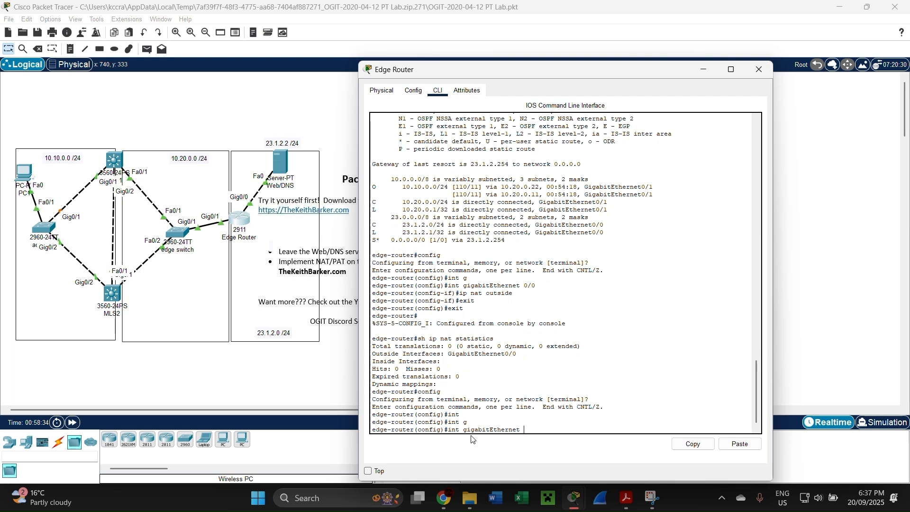
text(0/1)
key(Return)
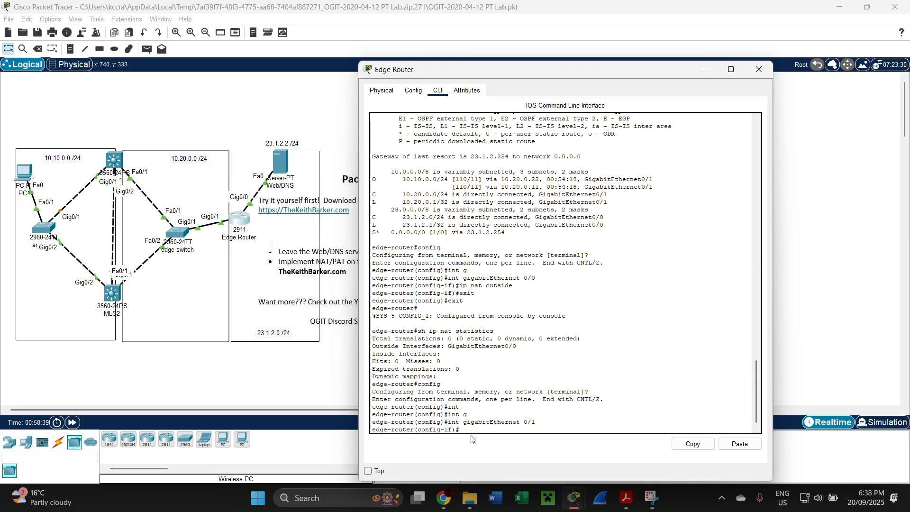
text(ip )
text(n)
text(at )
text(un)
text(inside)
key(Return)
text(exit)
key(Return)
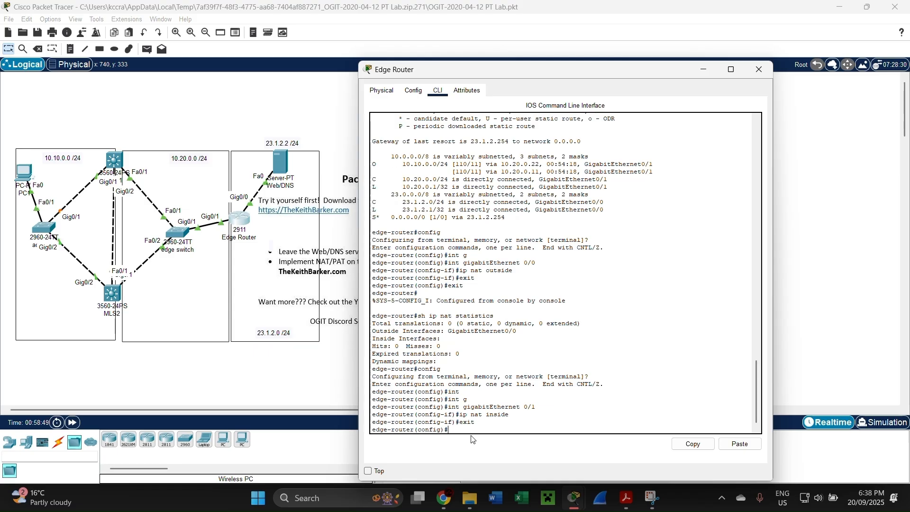
Step: Return to privileged mode and rerun sh ip nat statistics to check the inside and outside interfaces
text(exit)
key(Return)
key(Up)
key(Up)
key(Down)
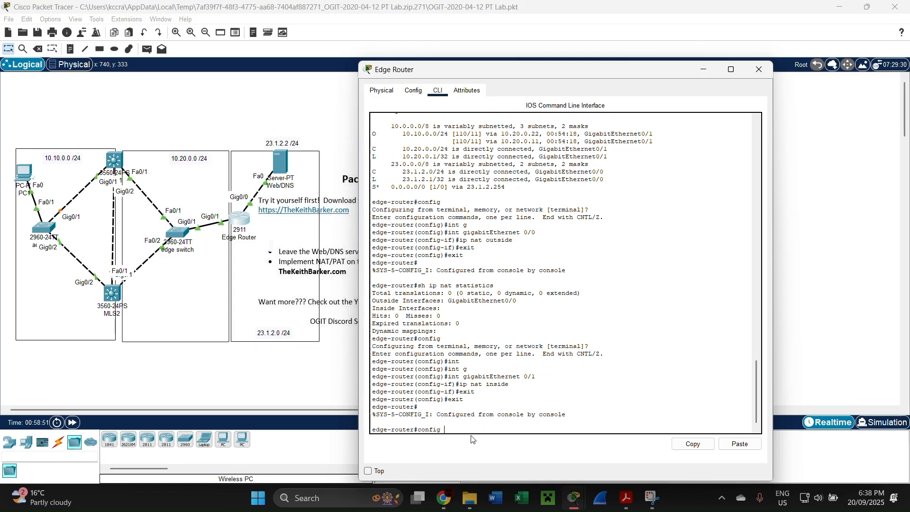
key(Up)
key(Return)
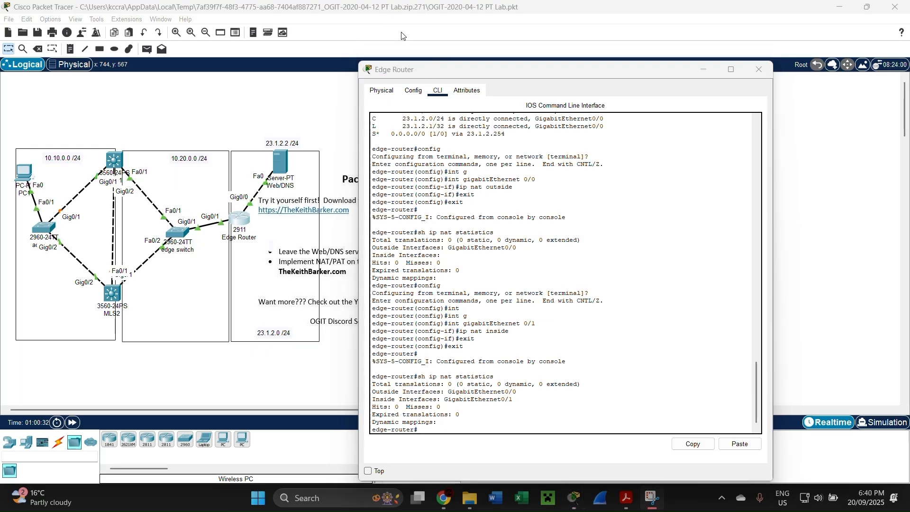
Step: Enter terminal configuration mode and start an ip nat inside source static command with 10.10.0.3 as the local address
click(419, 429)
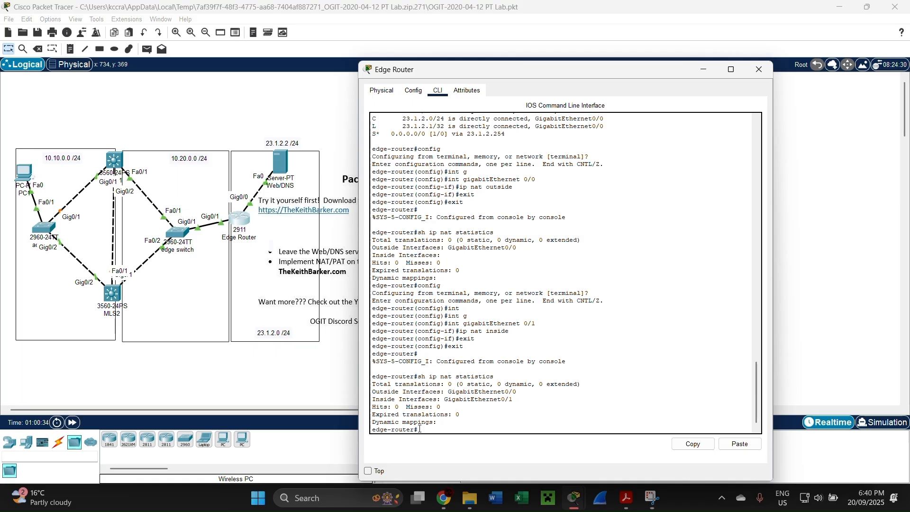
key(Return)
key(Return)
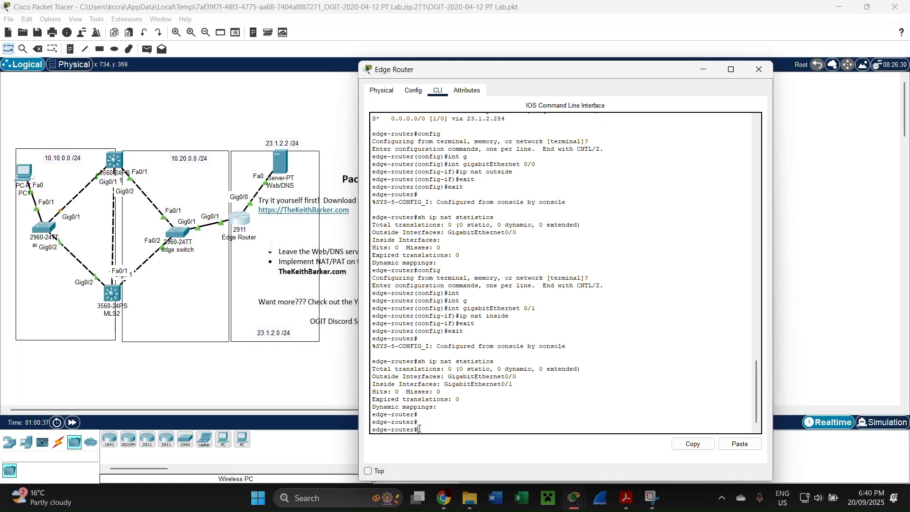
text(config)
key(Return)
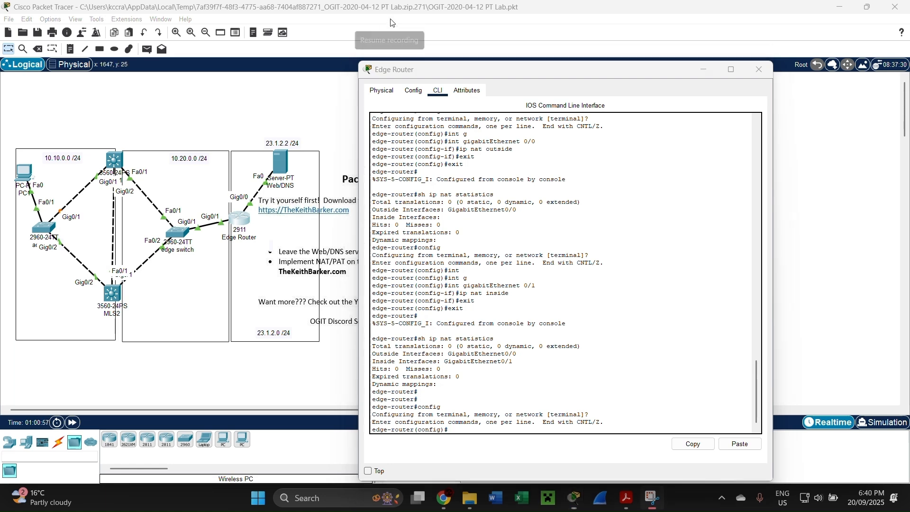
click(451, 429)
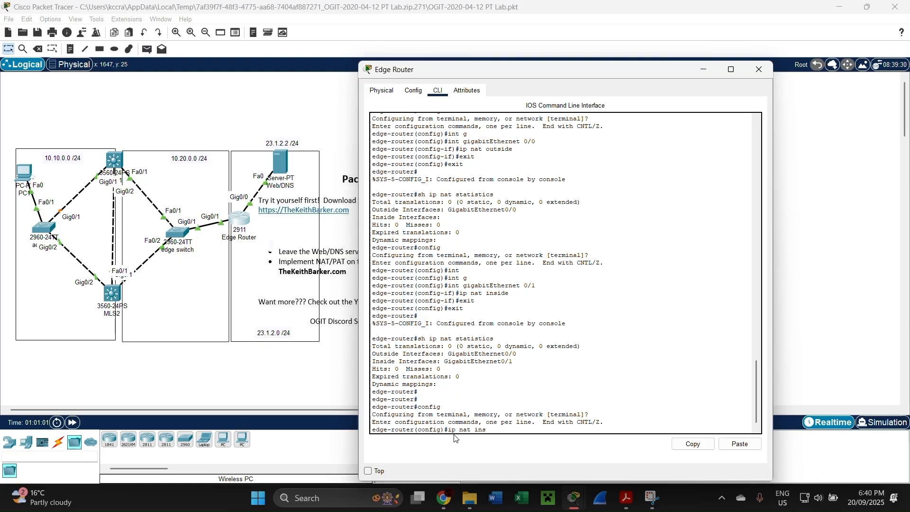
text(id)
text(e source static )
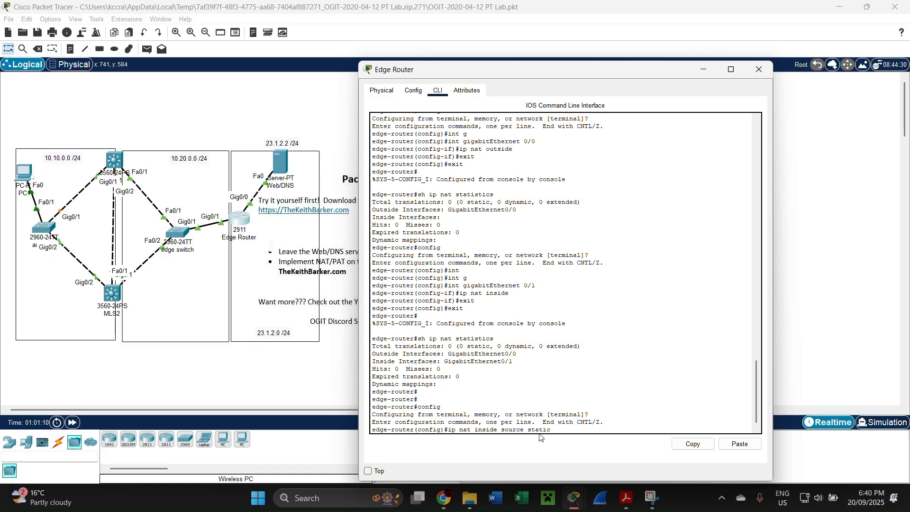
text(10.10.0.3)
Step: Check PC1's IPv4 address, correct the static NAT command's local address to 10.10.0.10, and request help for the next parameter
click(26, 171)
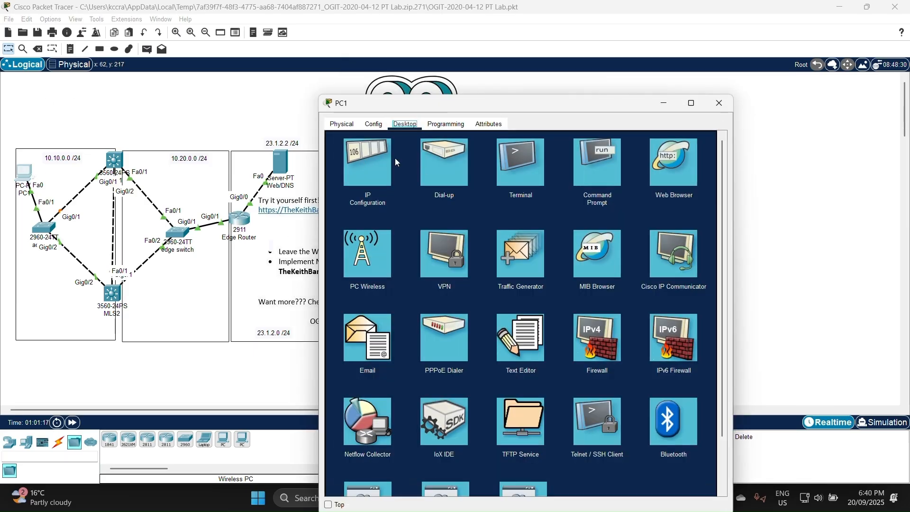
click(374, 163)
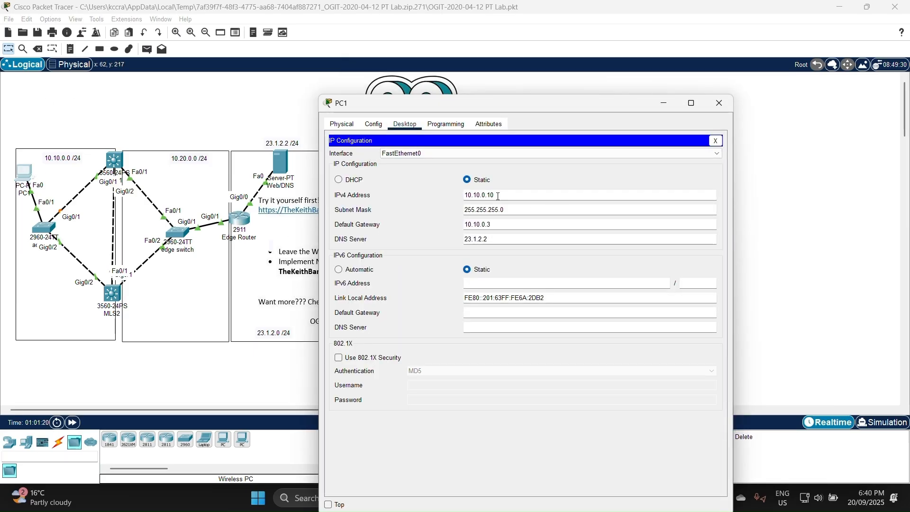
click(720, 103)
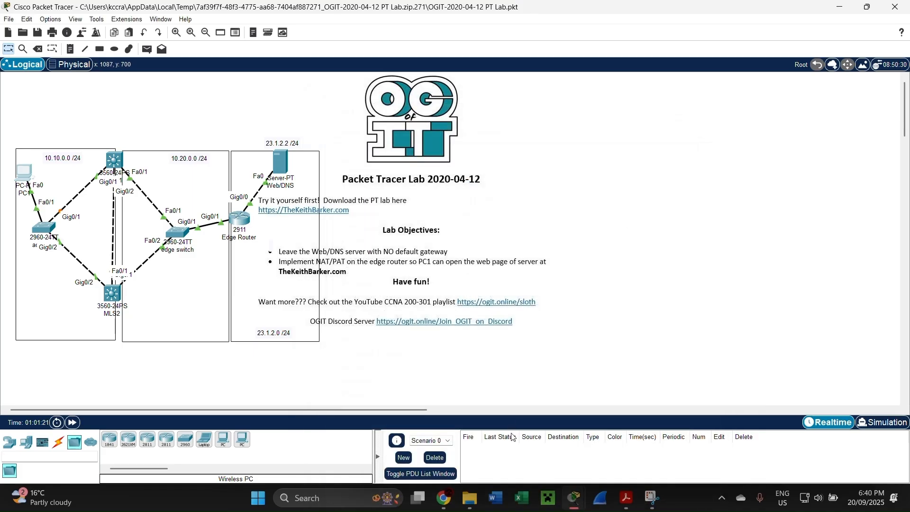
mouse_move(575, 498)
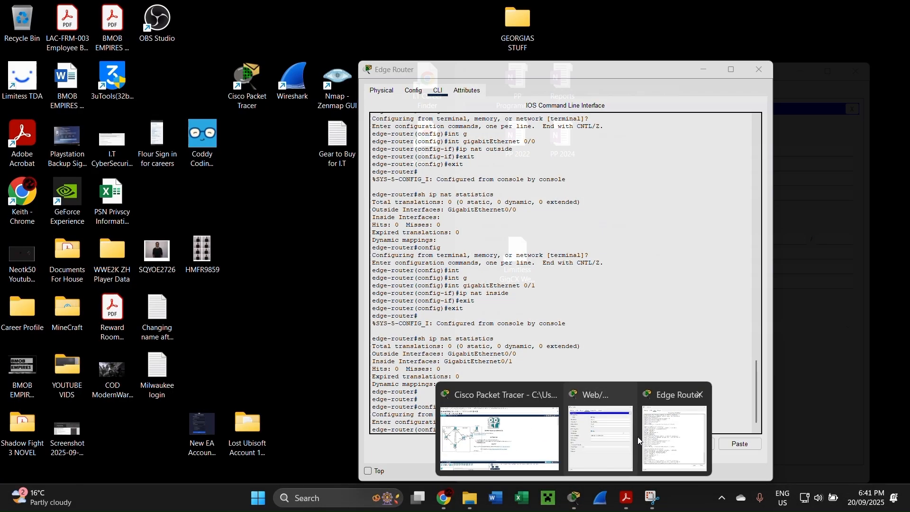
click(654, 439)
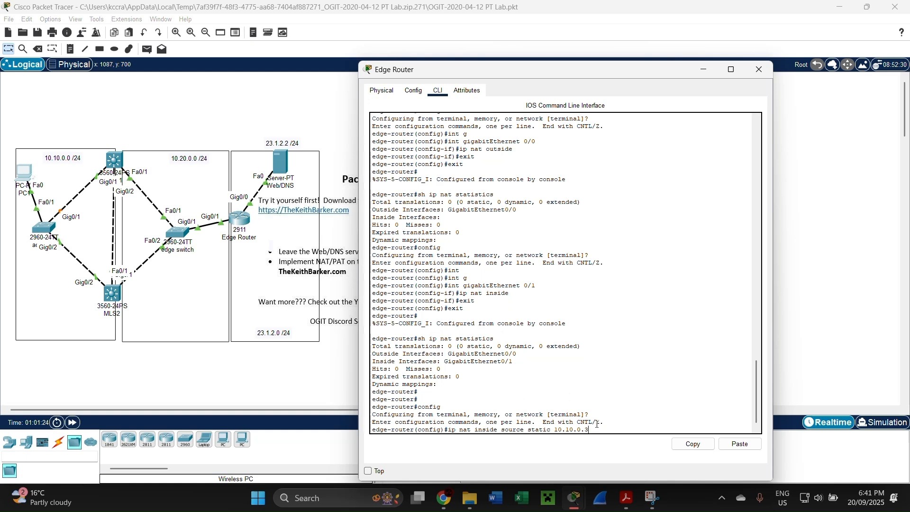
text(10 ?)
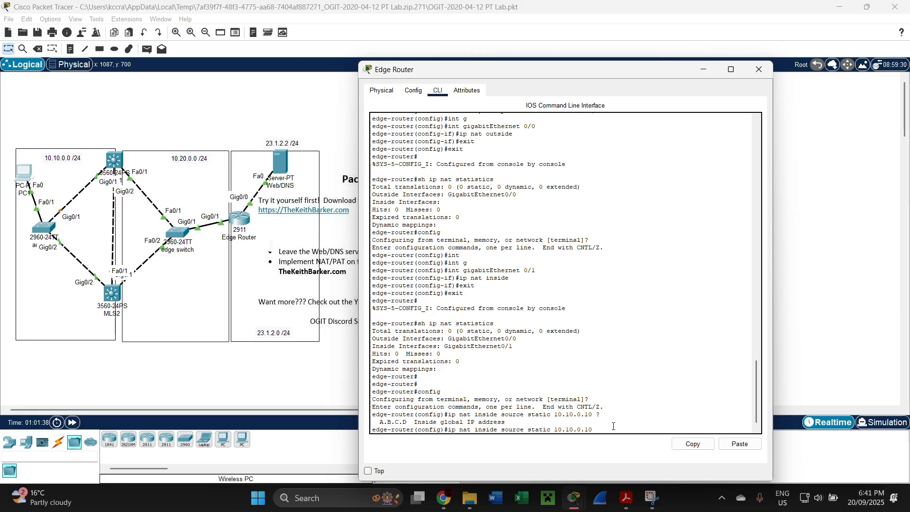
Step: Append the keyword outside to the static NAT command and review the lab objectives in the Adobe Acrobat PDF
text(outside)
click(626, 497)
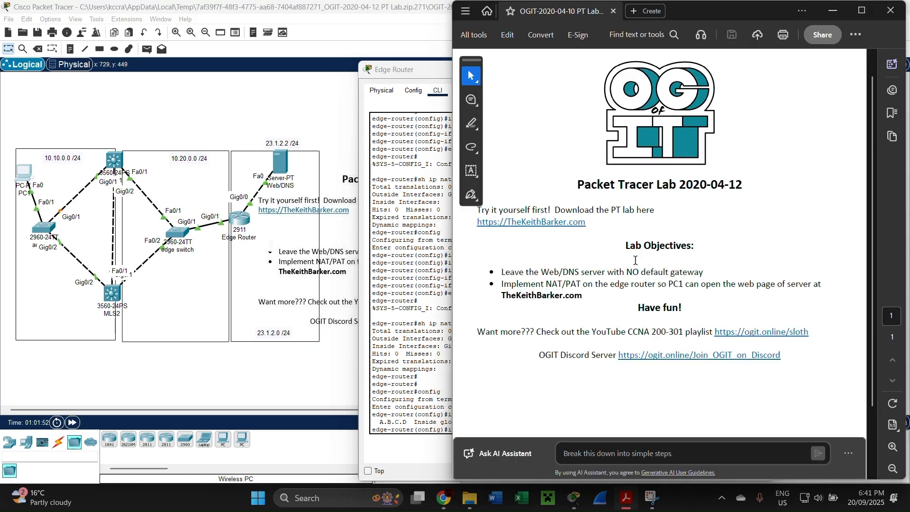
scroll(576, 294, down, 2)
scroll(577, 299, up, 3)
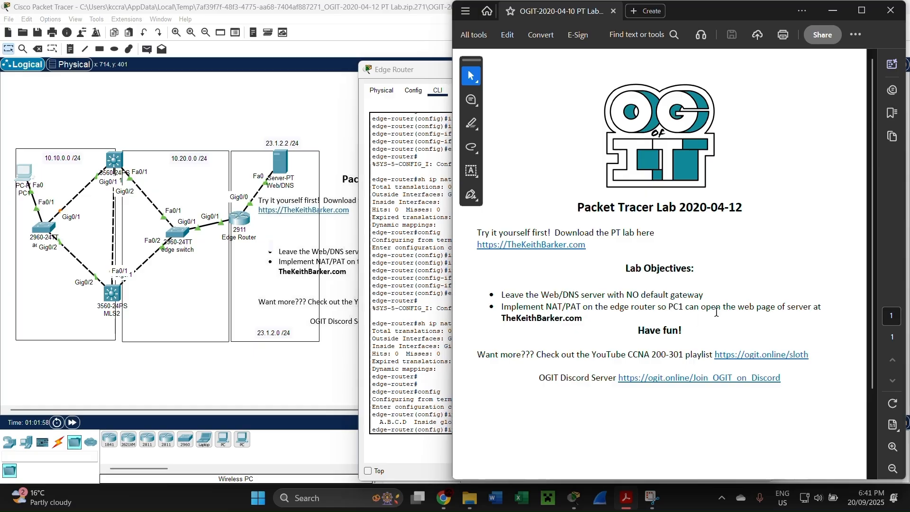
click(833, 10)
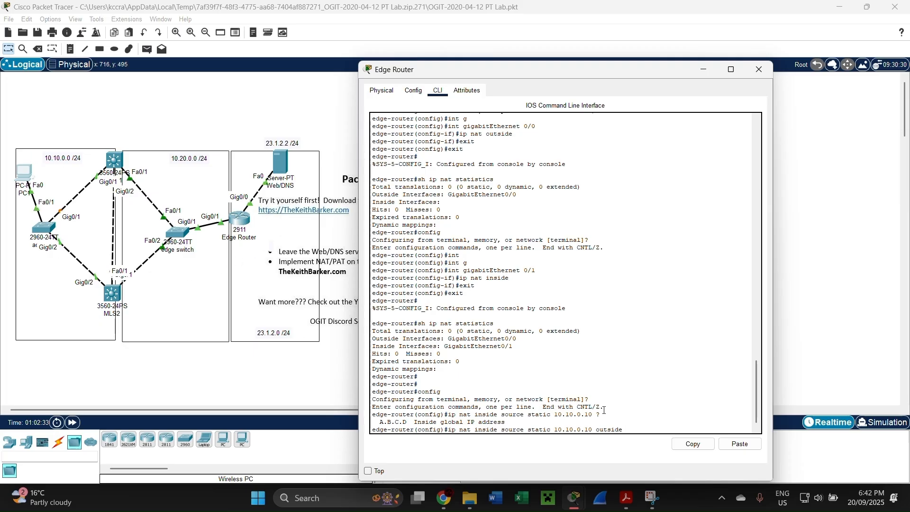
Step: Complete the Edge Router's static NAT command with the global address 23.1.2.10 and try to run it
text(23.1.2.)
text(10)
click(397, 22)
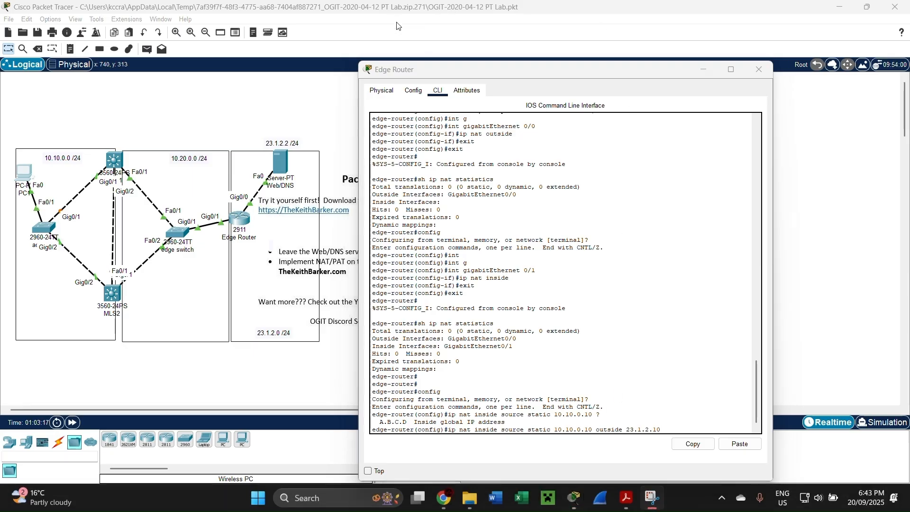
click(669, 424)
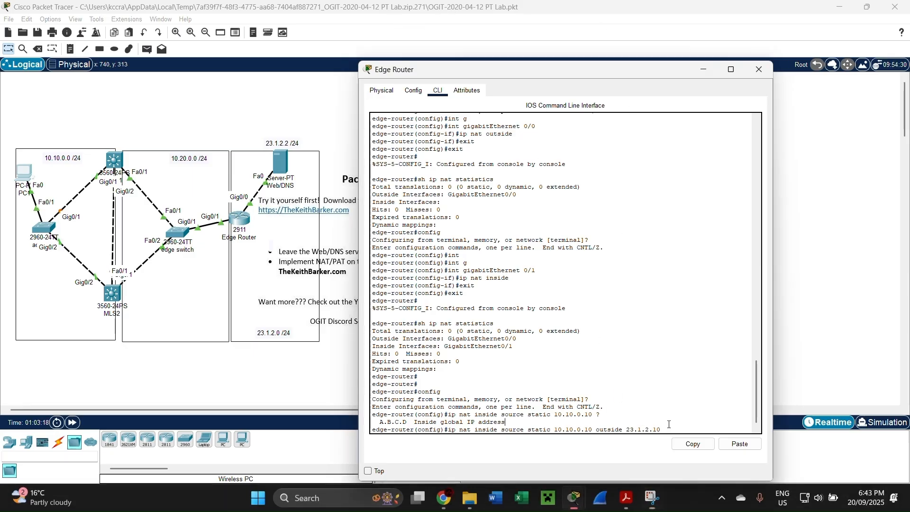
key(Return)
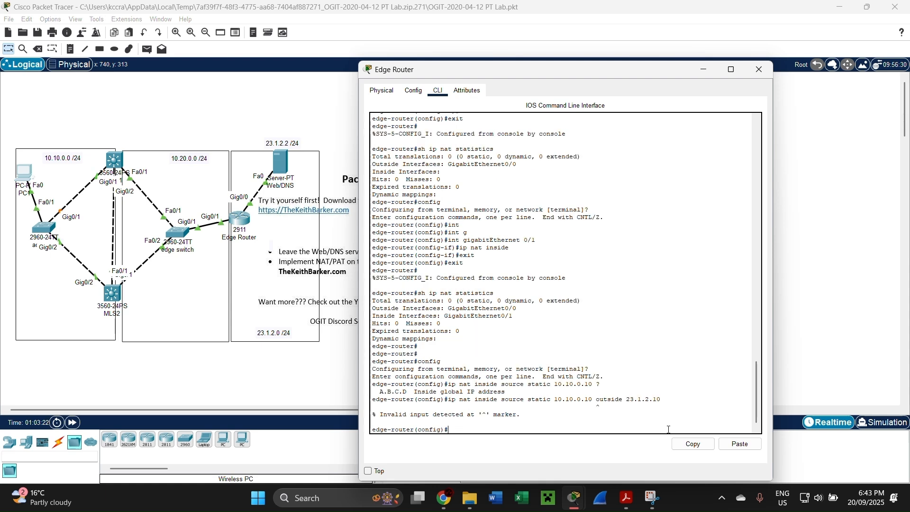
Step: Recall the command, remove the keyword outside, and run it as ip nat inside source static 10.10.0.10 23.1.2.10
key(Up)
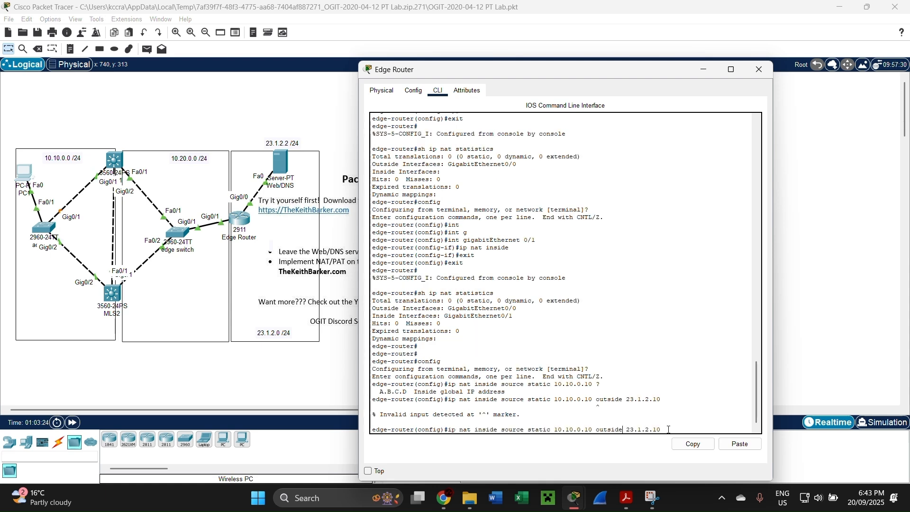
key(Delete)
key(BackSpace)
key(BackSpace)
key(BackSpace)
key(BackSpace)
key(BackSpace)
key(BackSpace)
key(BackSpace)
key(Return)
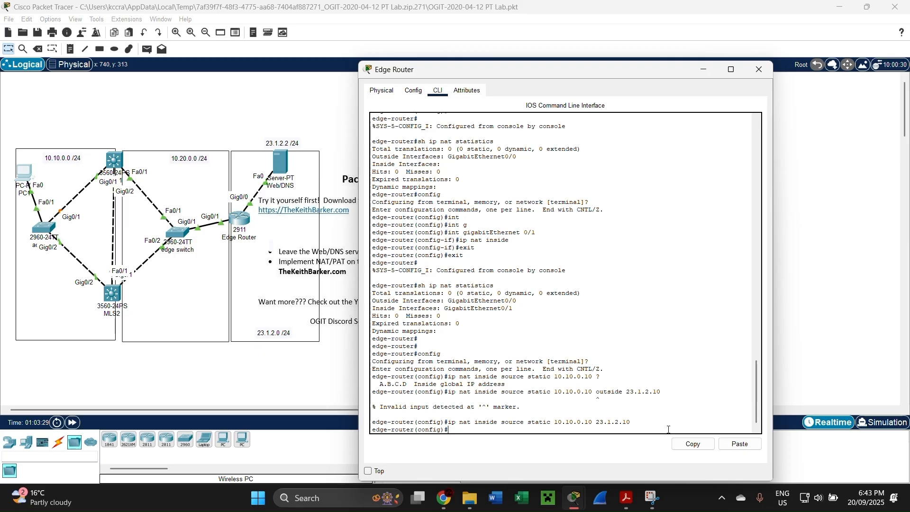
Step: Leave configuration mode and rerun sh ip nat statistics to check the translations and the inside and outside interfaces
text(exit)
key(Return)
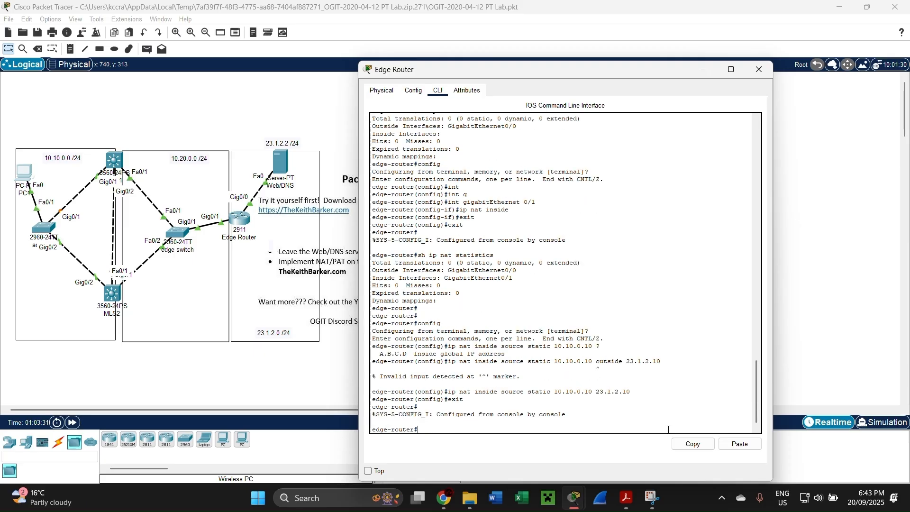
key(Up)
key(Up)
key(Return)
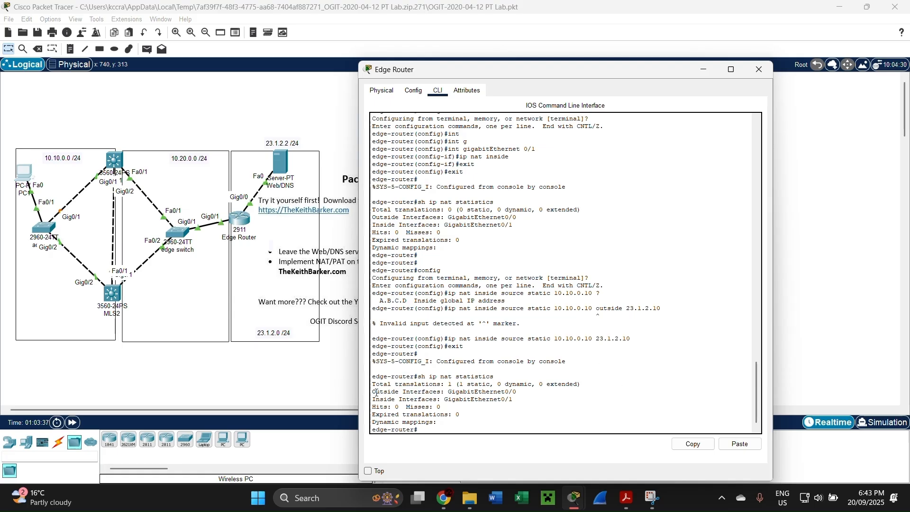
drag(374, 392, 545, 406)
Step: Filter the running configuration with sh run | s ip nat and examine the static mapping line
click(439, 429)
text(sh run?)
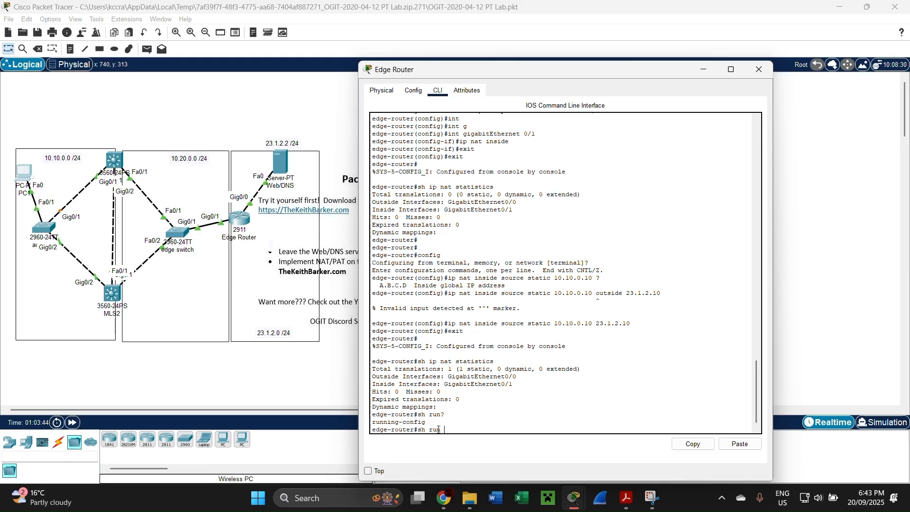
text( | s ip nat)
key(Return)
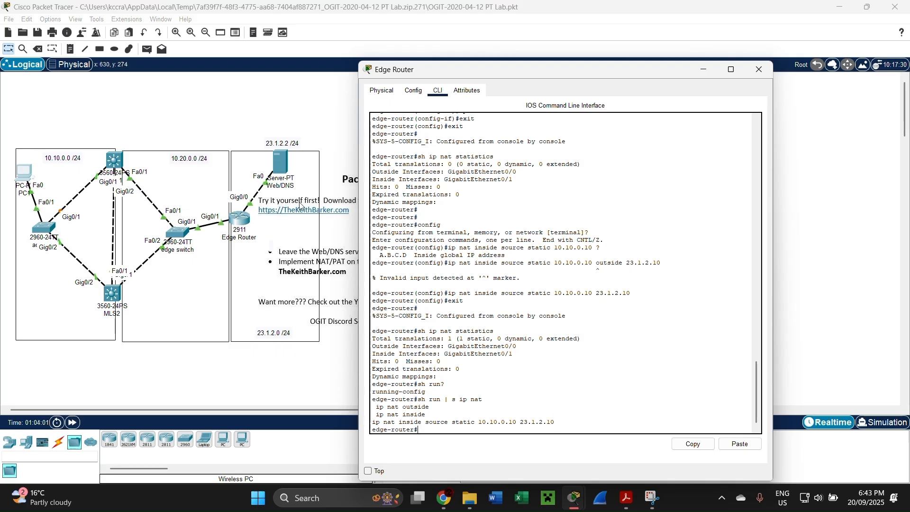
click(391, 21)
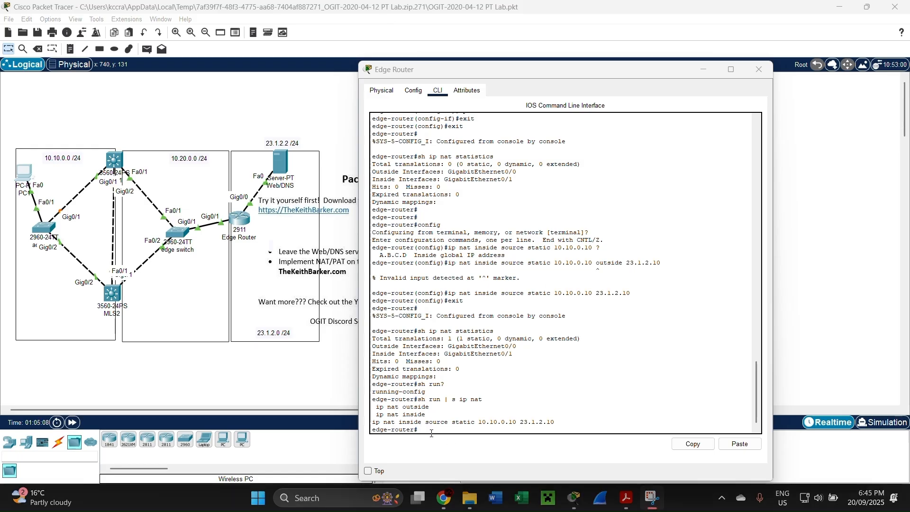
click(425, 429)
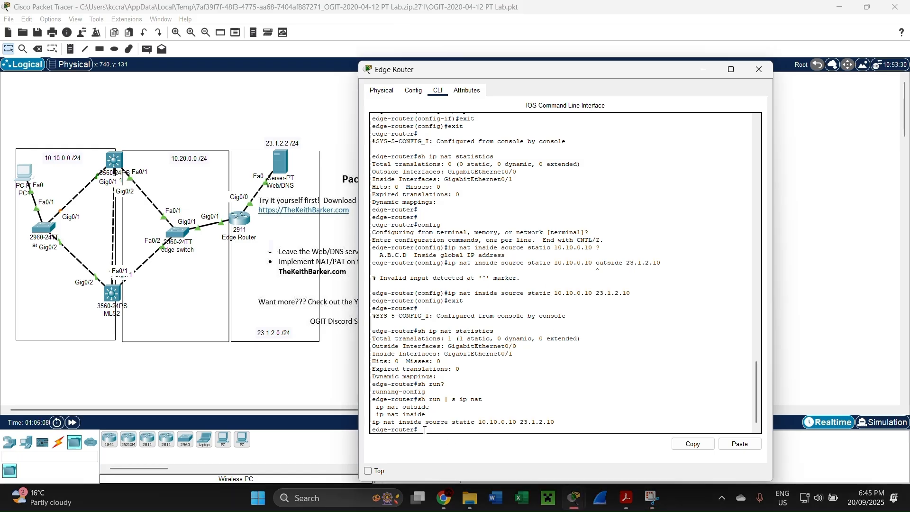
drag(372, 422, 555, 422)
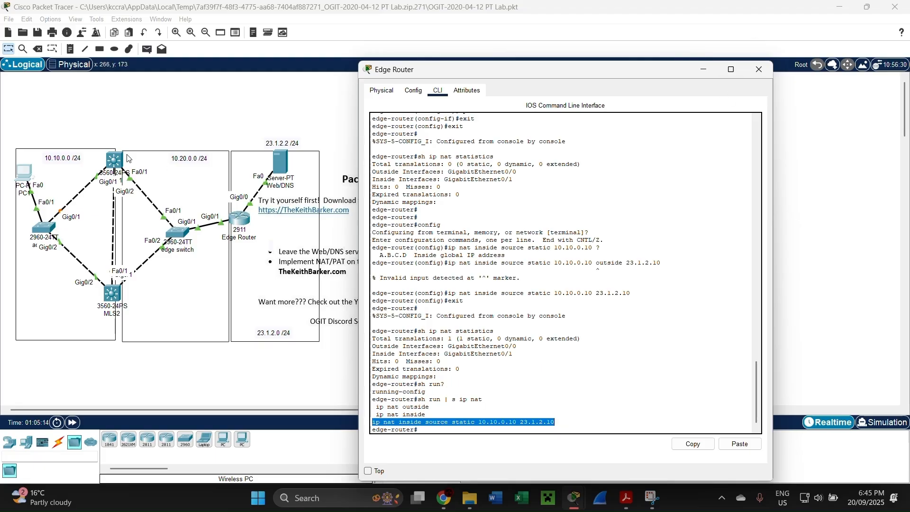
Step: Ping 23.1.2.2 from PC1's Command Prompt to test the connection to the server, and close the PC1 window
click(24, 171)
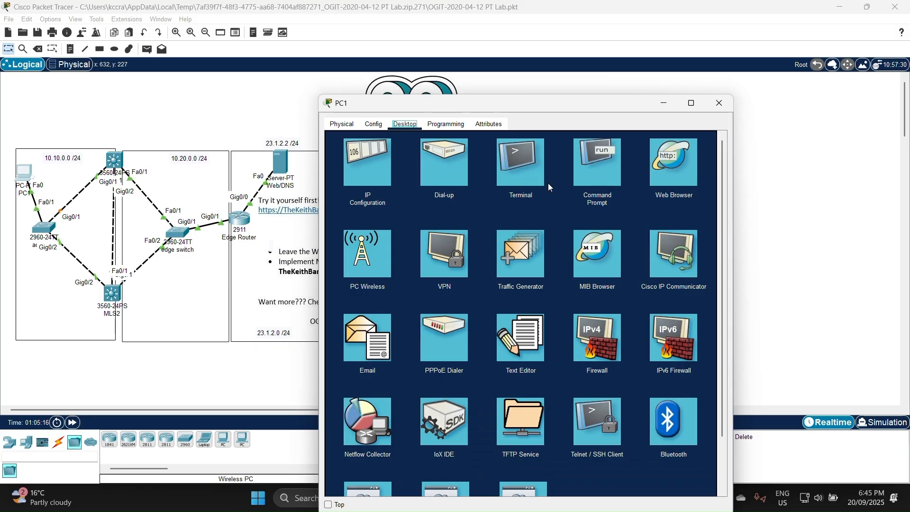
click(582, 168)
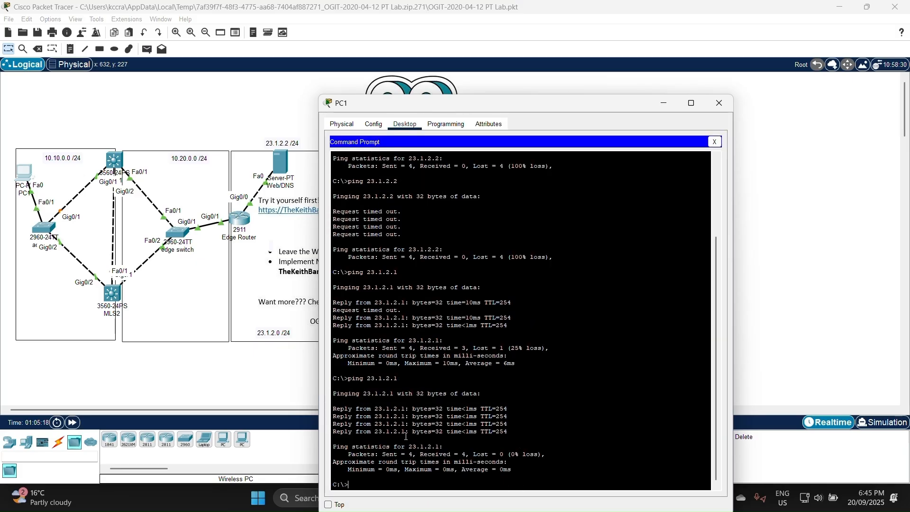
key(Up)
key(BackSpace)
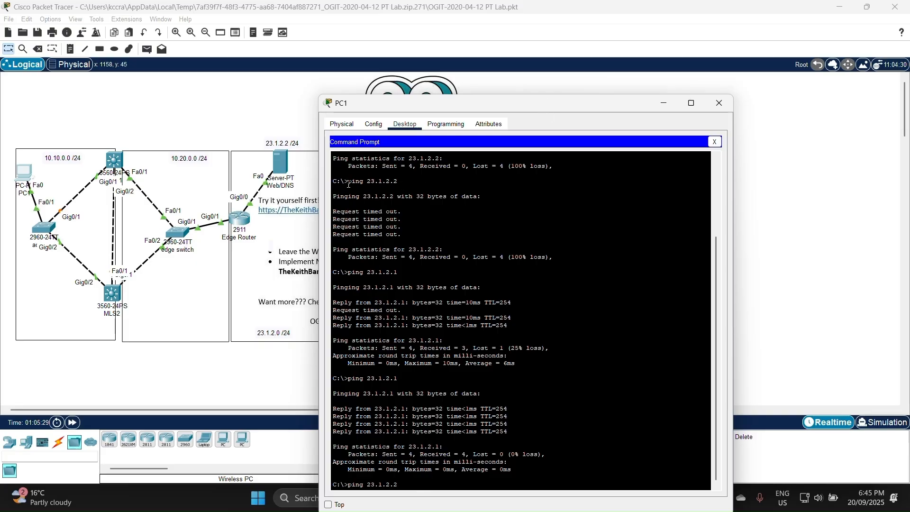
drag(346, 182, 408, 235)
click(408, 235)
click(427, 487)
key(Return)
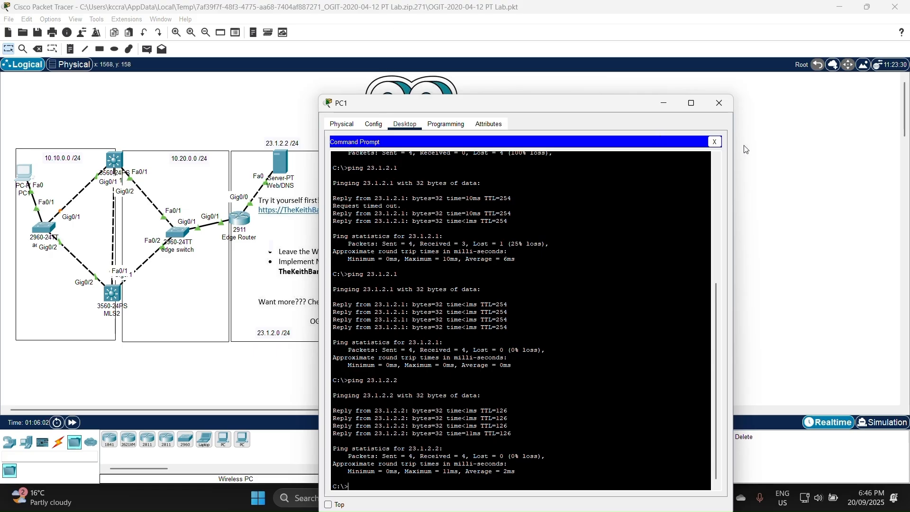
click(720, 142)
click(718, 104)
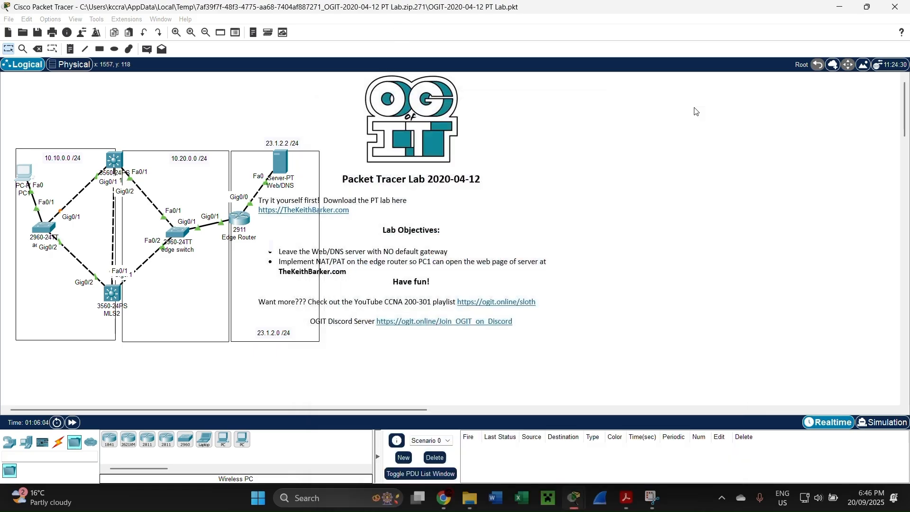
Step: Run sh ip nat translations on the Edge Router and examine the inside global address in the static entry
click(240, 218)
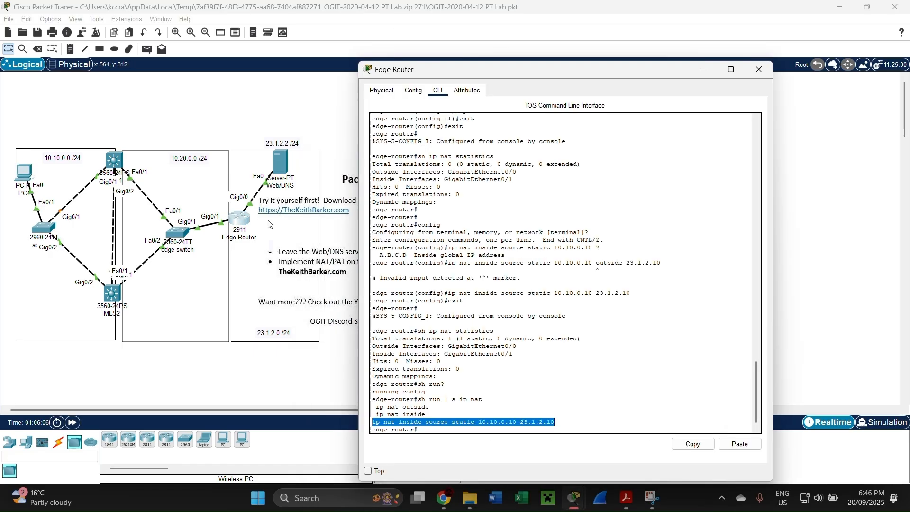
click(430, 430)
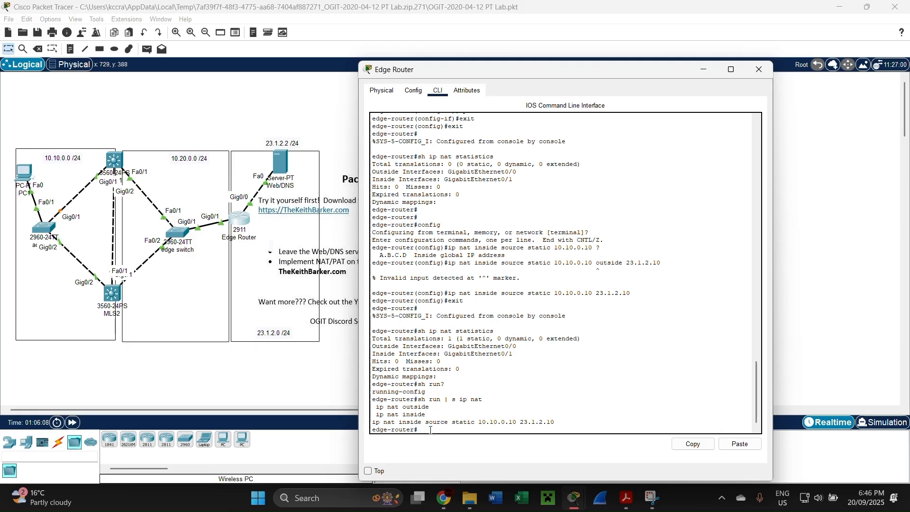
click(390, 18)
click(433, 432)
text(sh ip nat tr)
key(Tab)
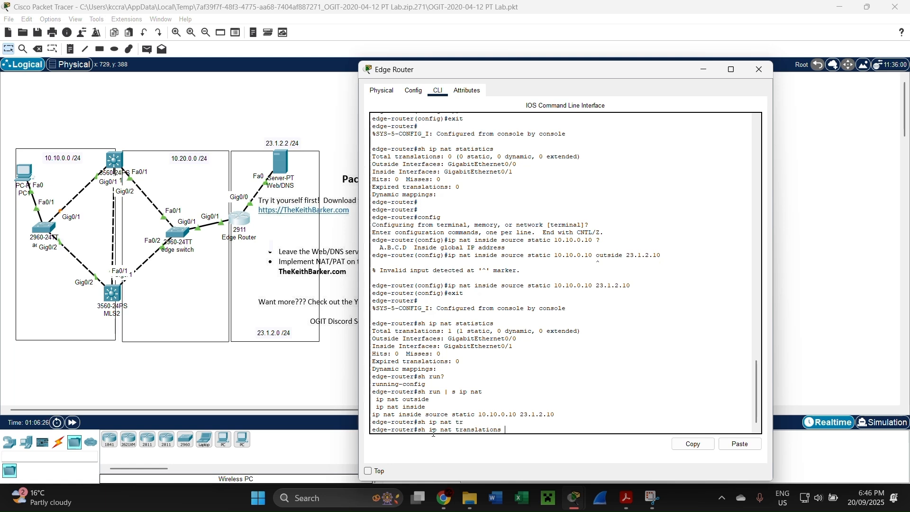
key(Return)
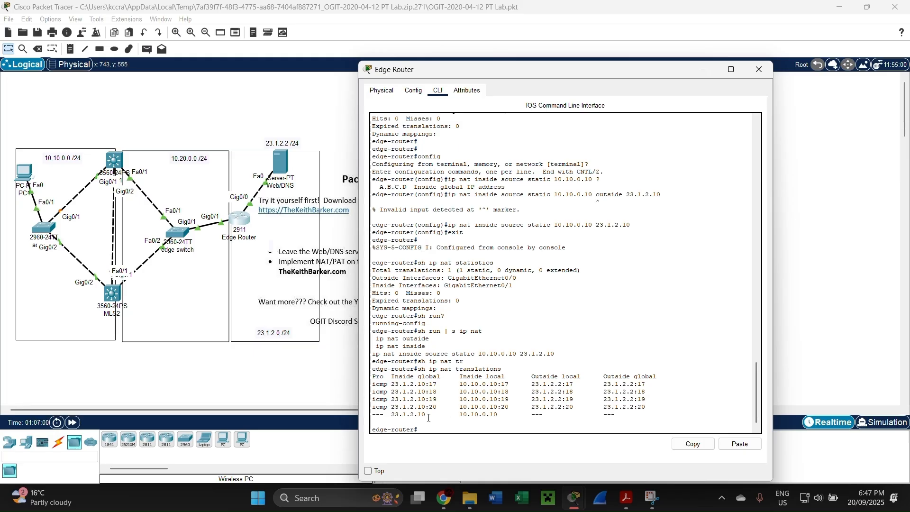
drag(429, 417, 383, 416)
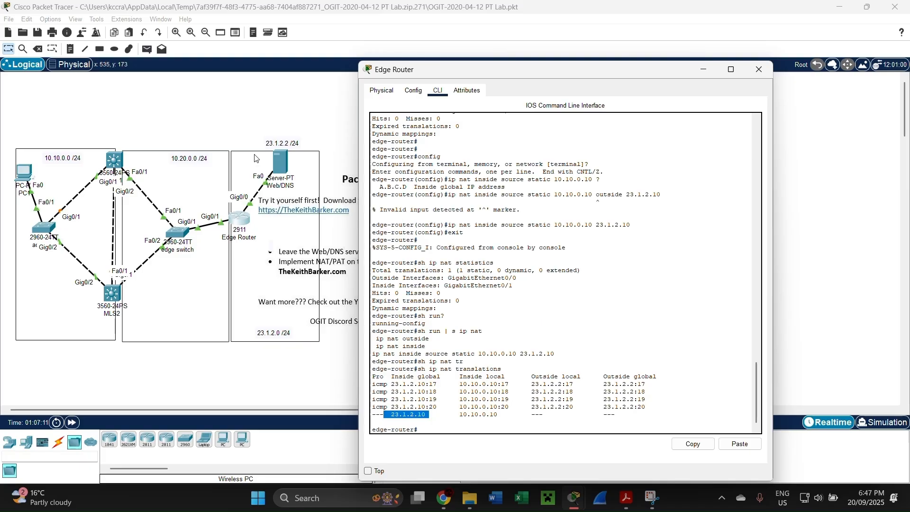
click(397, 20)
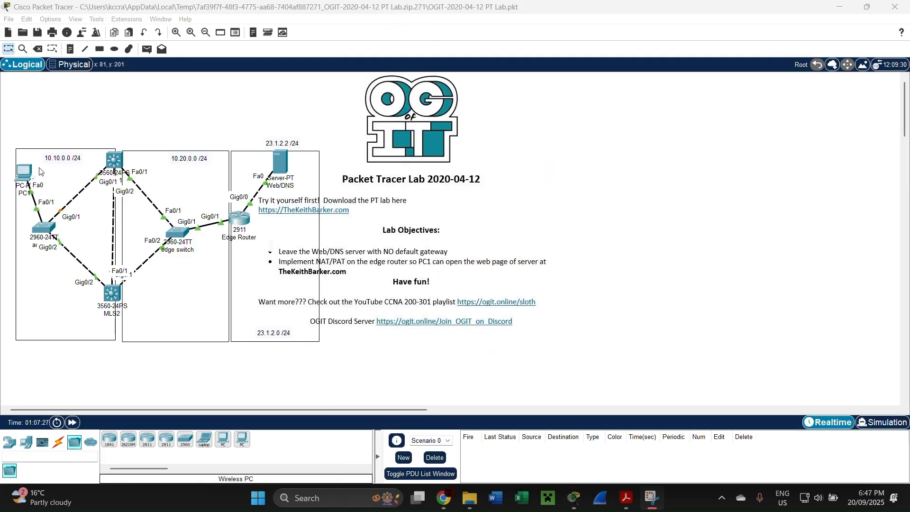
Step: Request 23.1.2.2 in PC1's Web Browser to test access to the server's web page
click(24, 174)
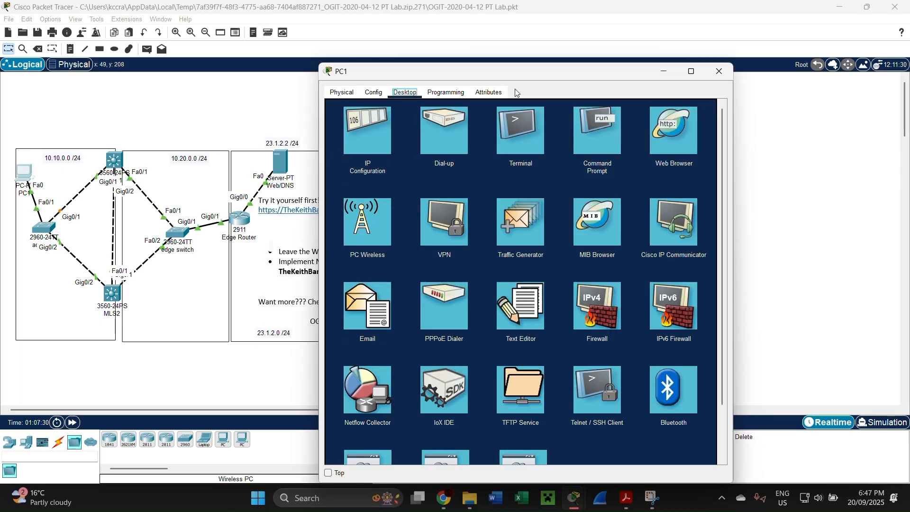
drag(515, 72, 469, 58)
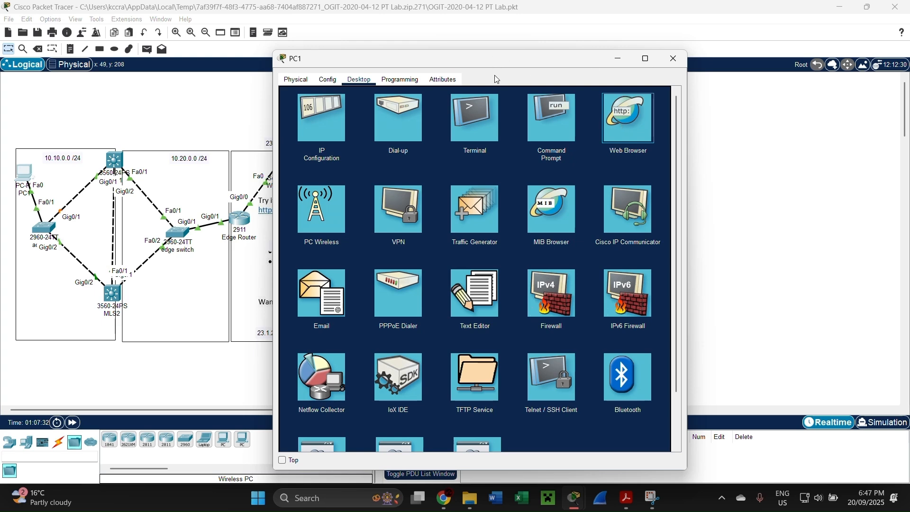
drag(494, 60, 653, 64)
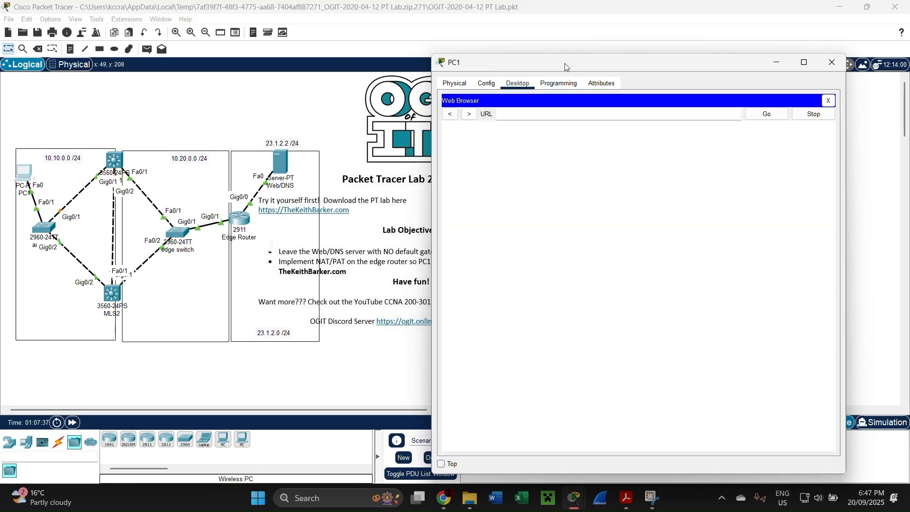
mouse_move(565, 66)
mouse_down()
mouse_move(662, 76)
mouse_move(571, 75)
mouse_up()
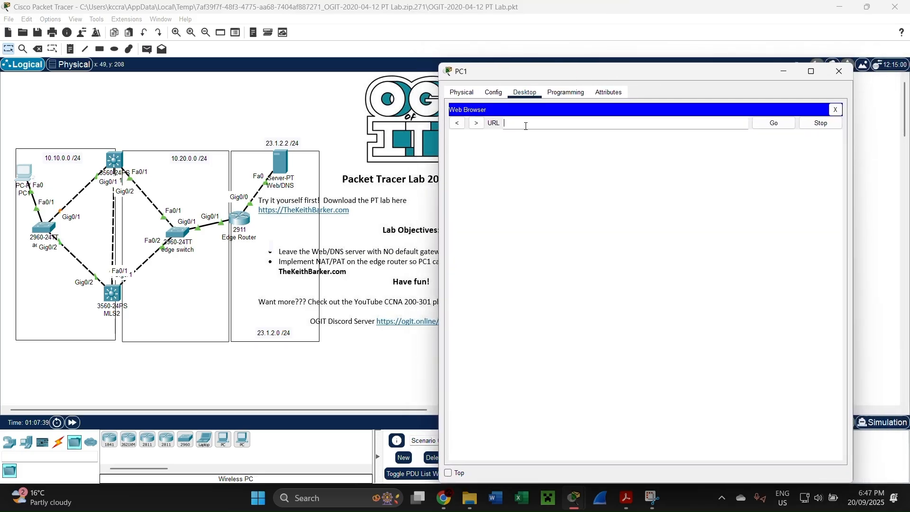
text(.1.2.2)
key(Return)
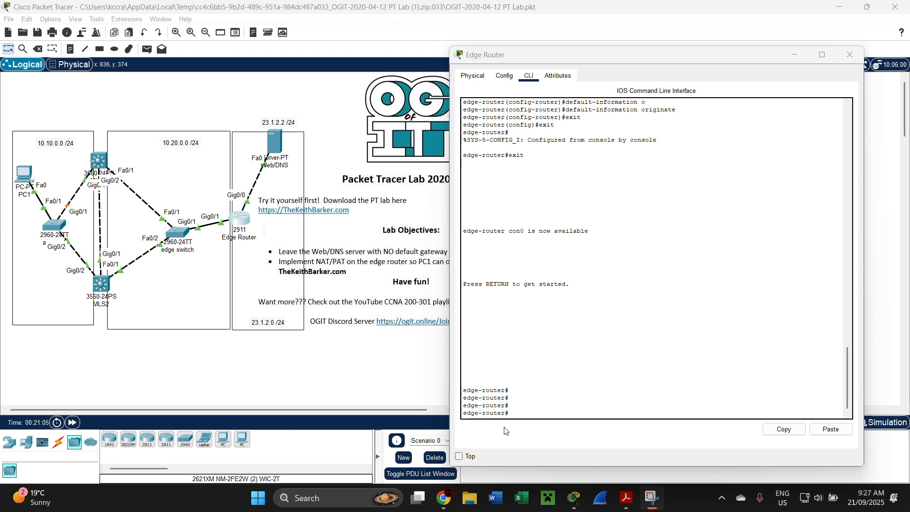
click(518, 411)
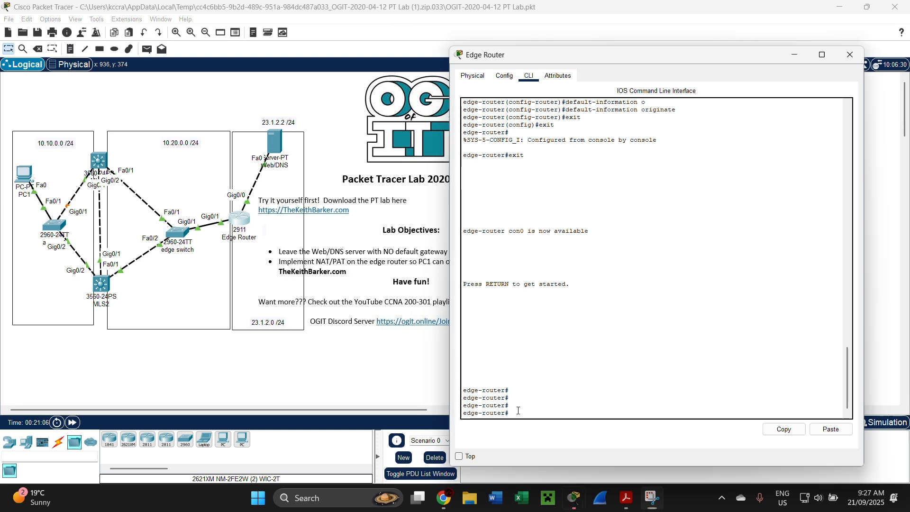
text(config)
key(Return)
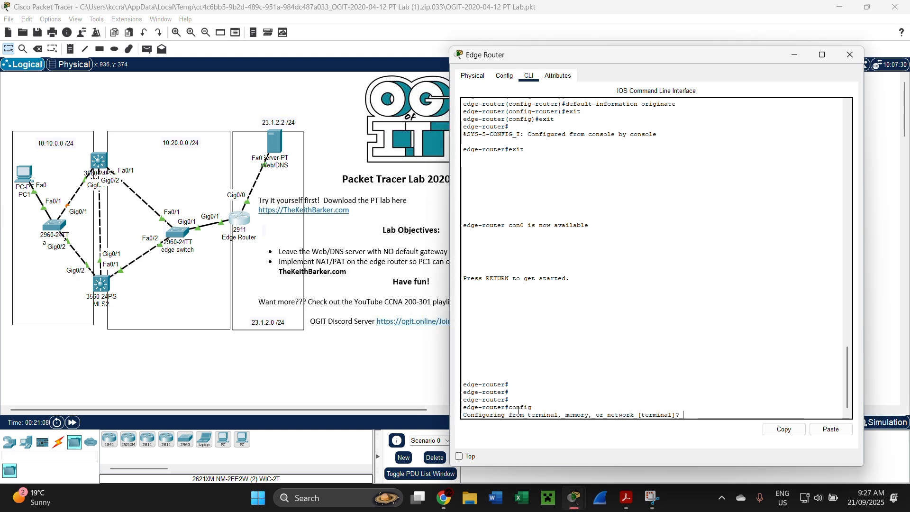
key(Return)
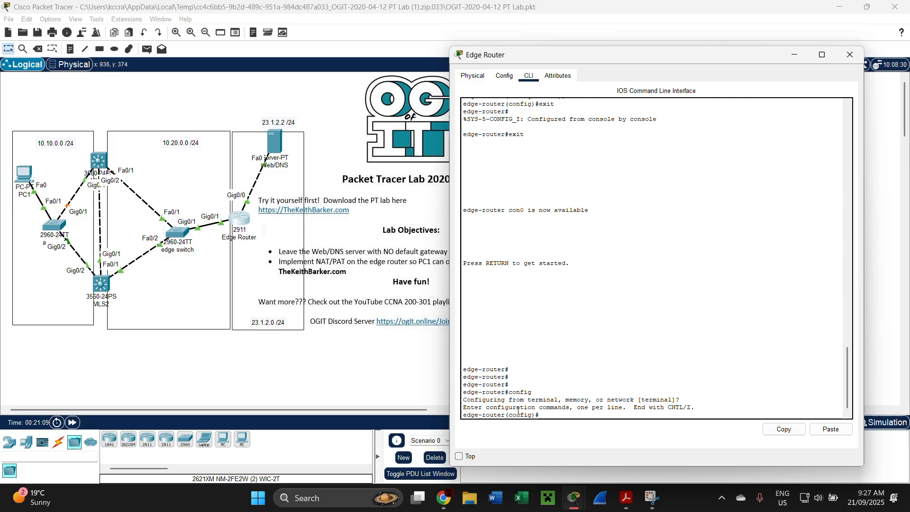
text(exit)
key(Return)
Step: Filter the Edge Router's running configuration with sh run | s ip nat stat
text(sh run)
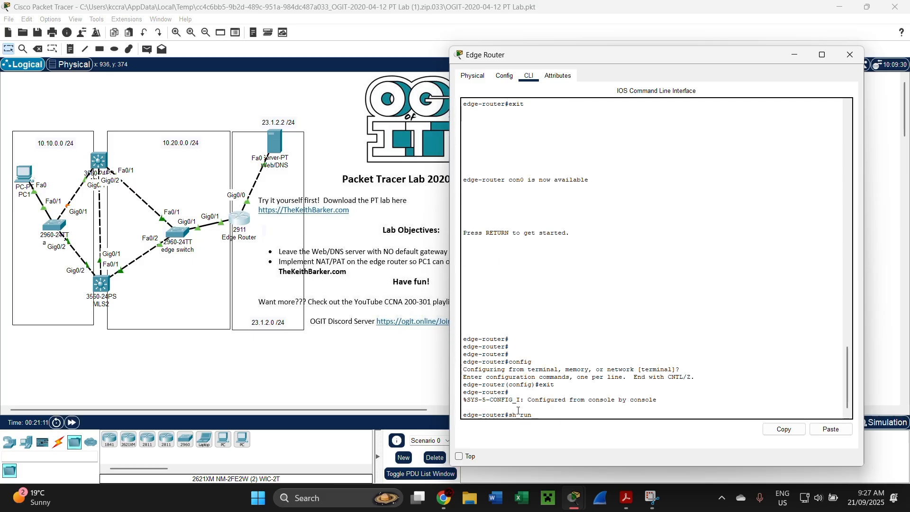
text( | s ip)
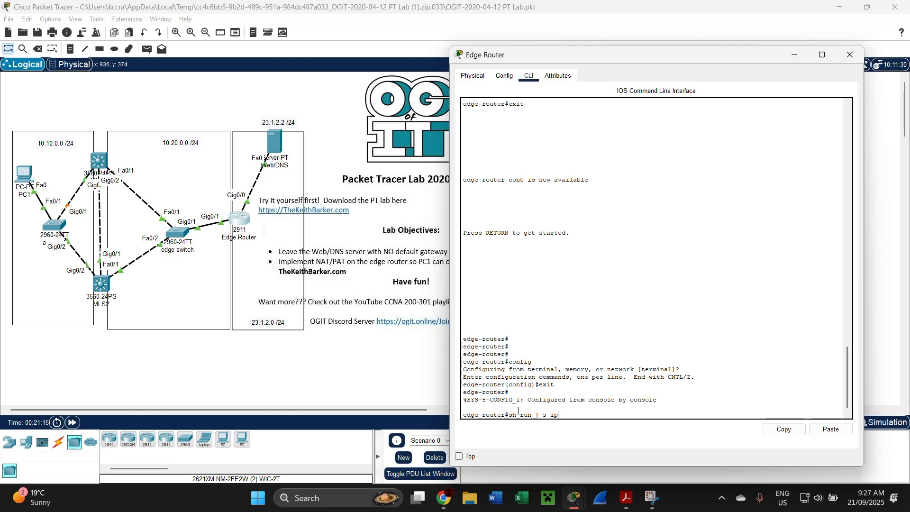
text( nat stat)
key(Tab)
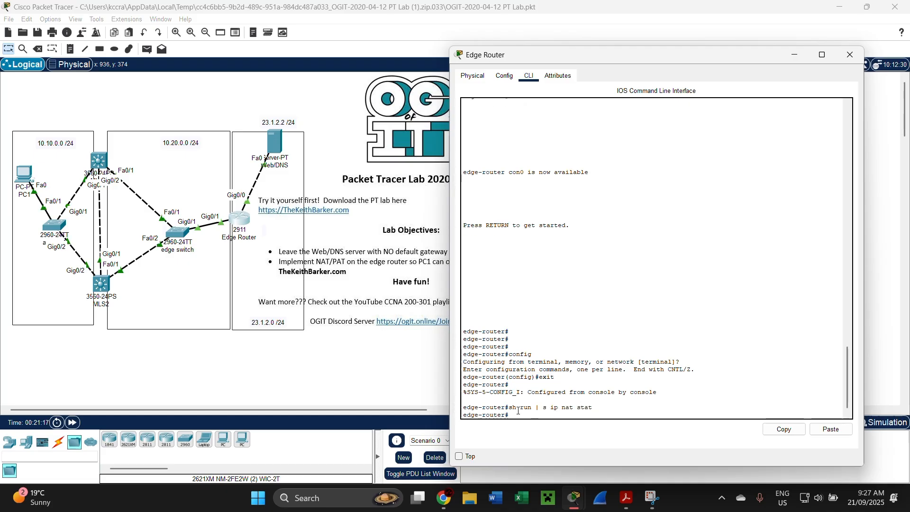
Step: Try sh run ip nat s on the Edge Router, and query the context help for sh run ip nat
key(BackSpace)
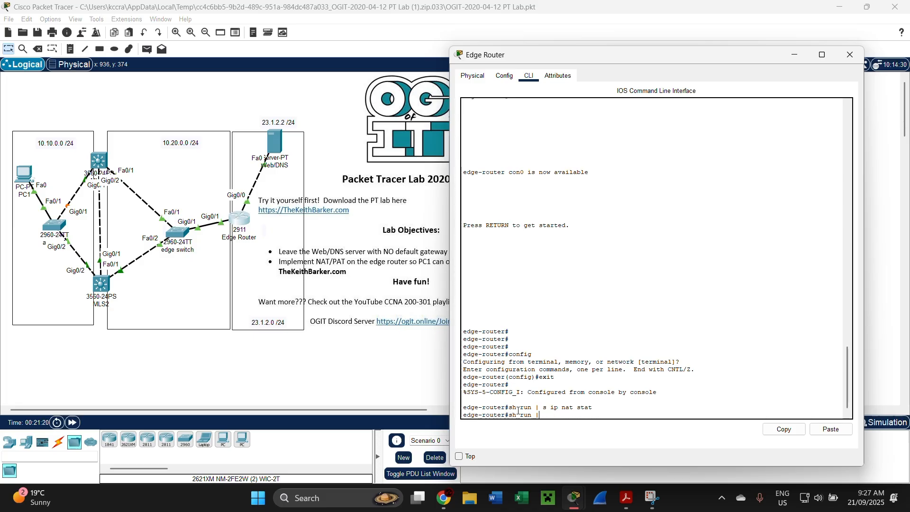
key(BackSpace)
key(BackSpace)
text(ip nat sa)
key(BackSpace)
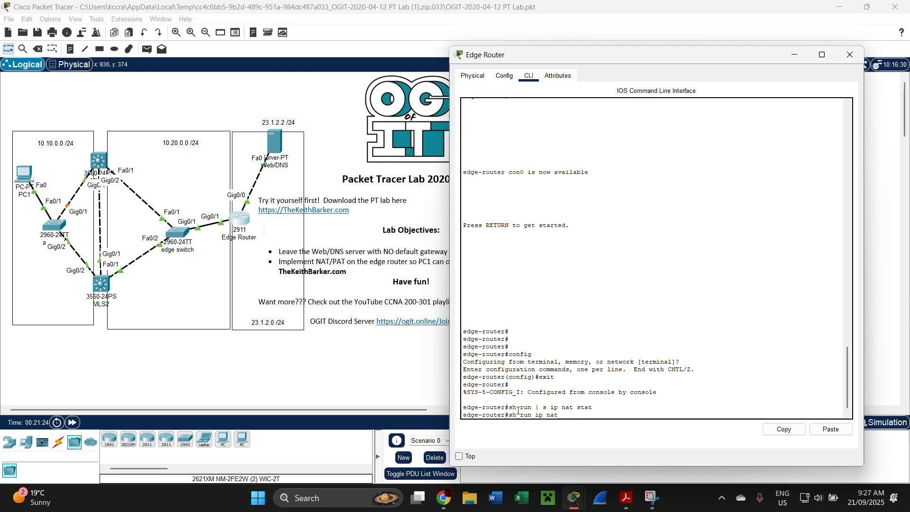
key(Return)
key(Up)
key(BackSpace)
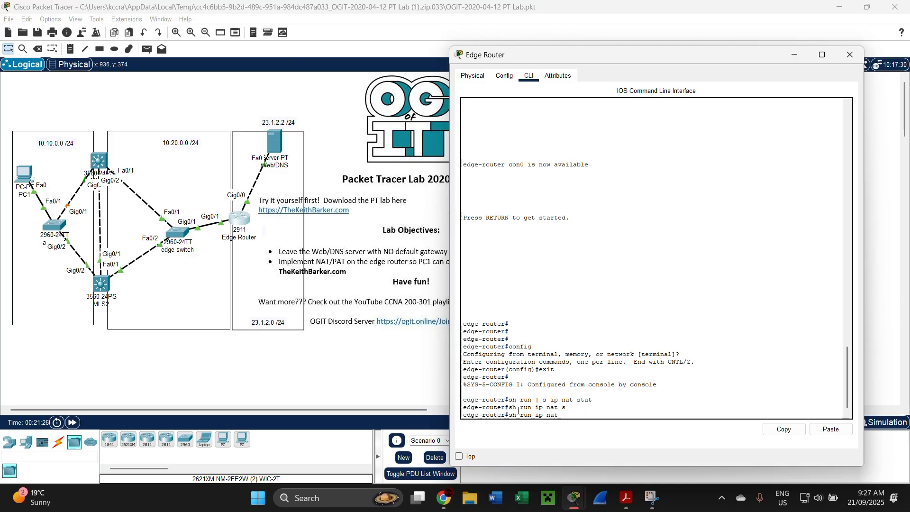
key(BackSpace)
text(?)
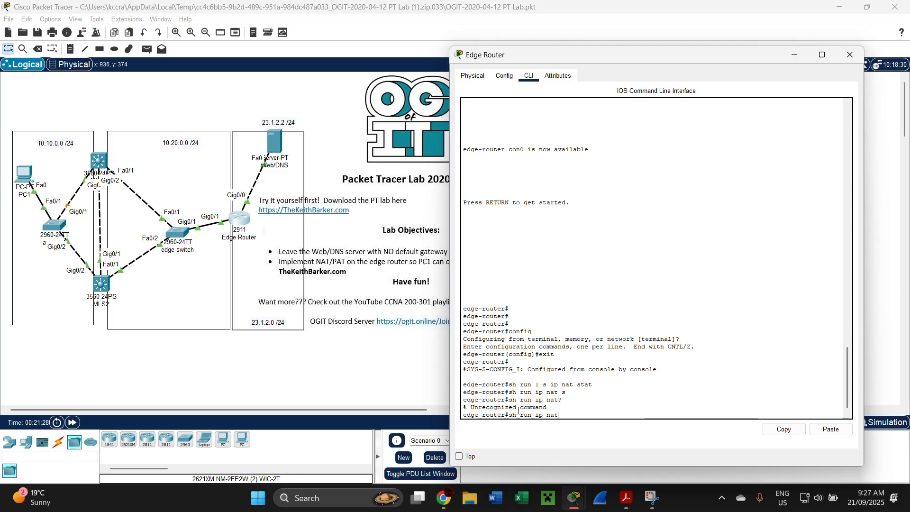
Step: Query the context help for sh run, and clear the command line
key(BackSpace)
key(BackSpace)
key(BackSpace)
key(BackSpace)
key(BackSpace)
text(un?)
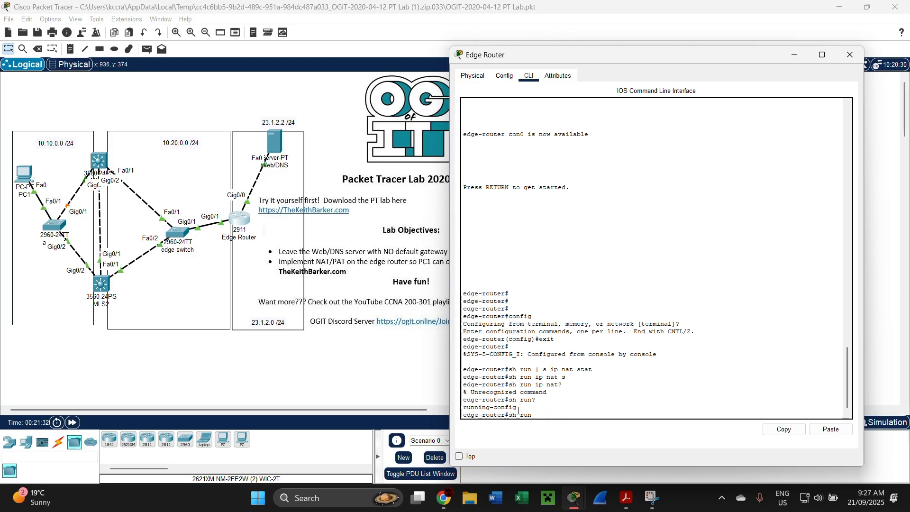
text( i)
key(BackSpace)
key(BackSpace)
key(BackSpace)
key(BackSpace)
key(BackSpace)
key(BackSpace)
key(BackSpace)
key(BackSpace)
Step: Enter configuration mode and try to copy the earlier ip nat inside source static 10.10.0.10 23.1.2.10 command from the CLI history
text(er#config)
key(Return)
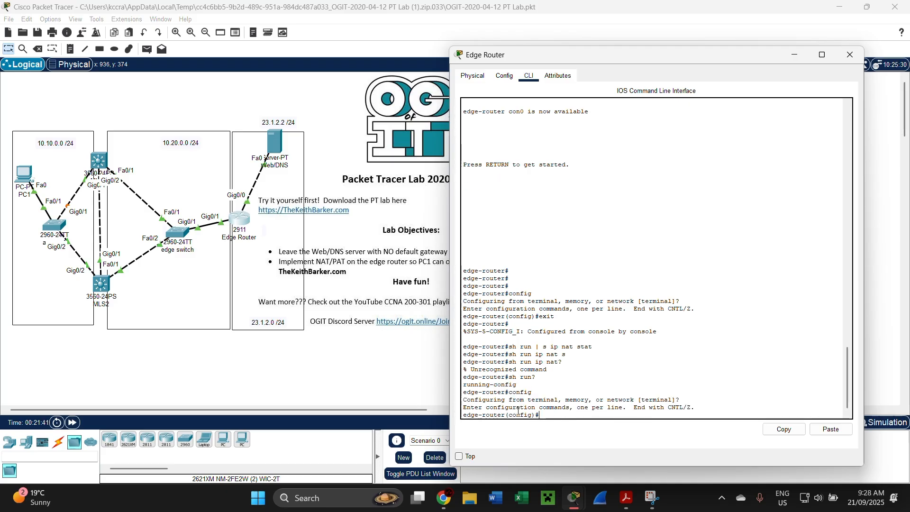
scroll(586, 182, up, 10)
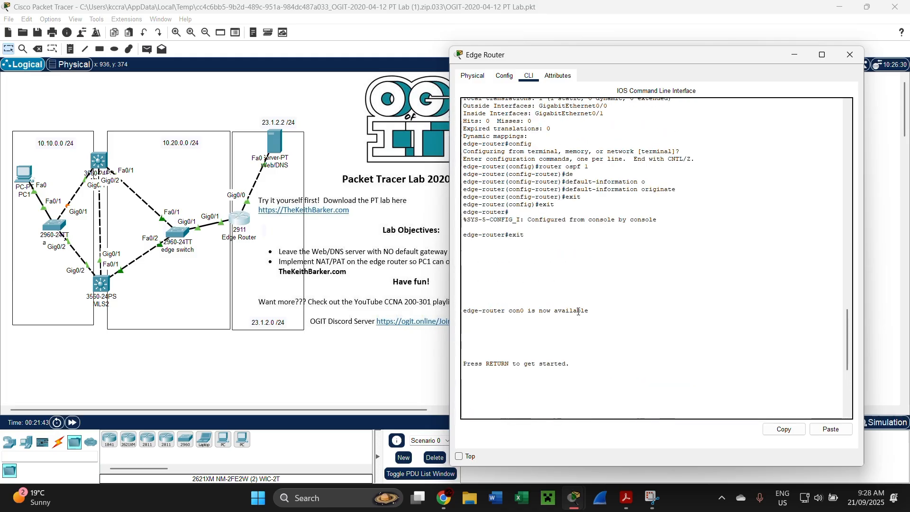
scroll(585, 182, up, 8)
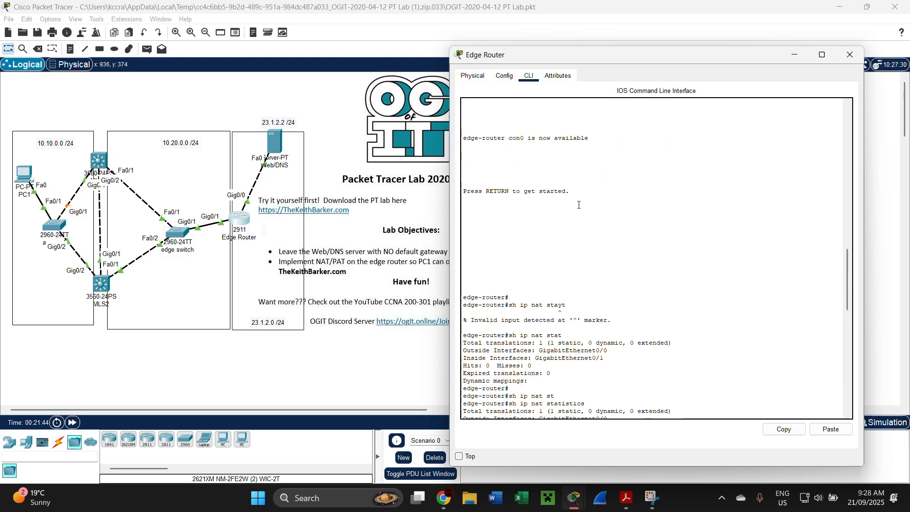
drag(725, 280, 537, 281)
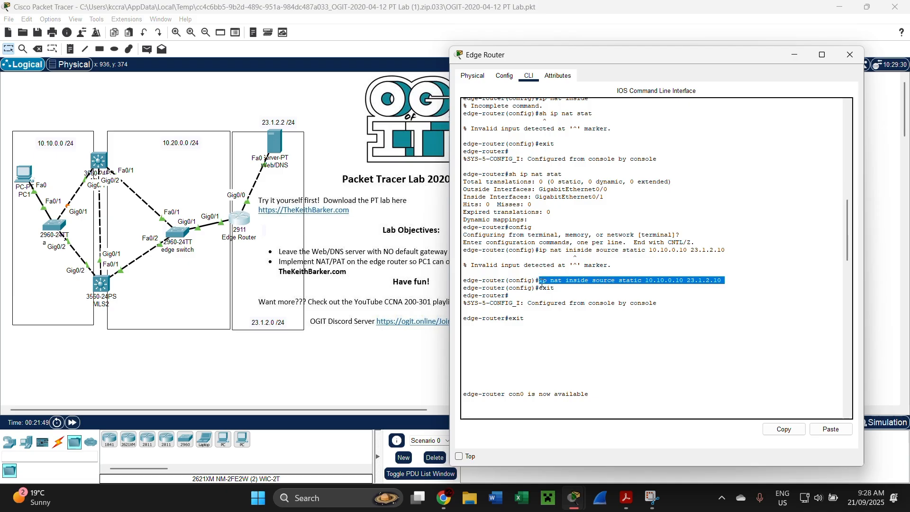
key(ctrl+c)
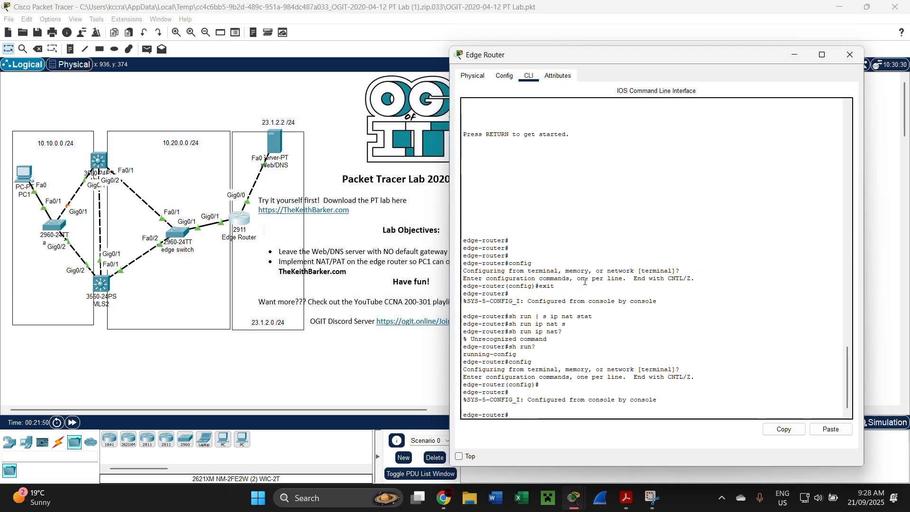
Step: Copy the ip nat inside source static 10.10.0.10 23.1.2.10 command from the earlier CLI output
scroll(594, 253, up, 10)
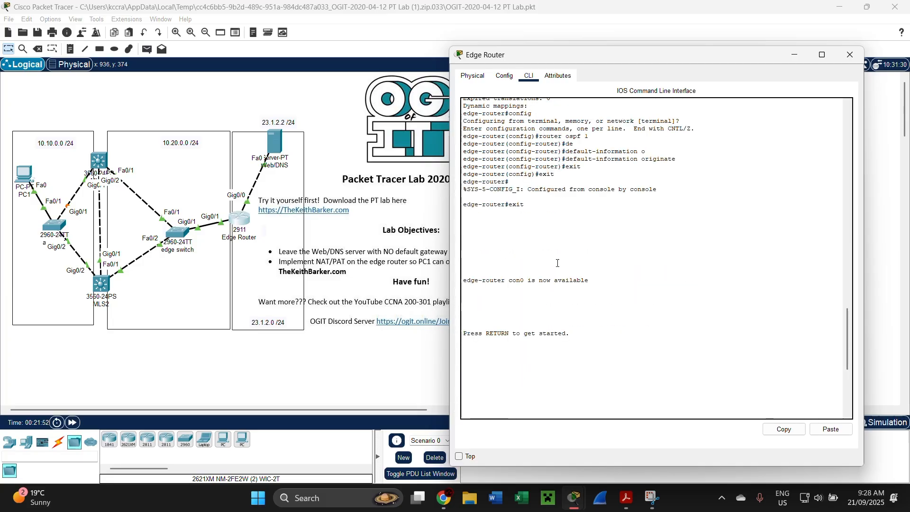
scroll(594, 254, down, 10)
scroll(594, 254, up, 4)
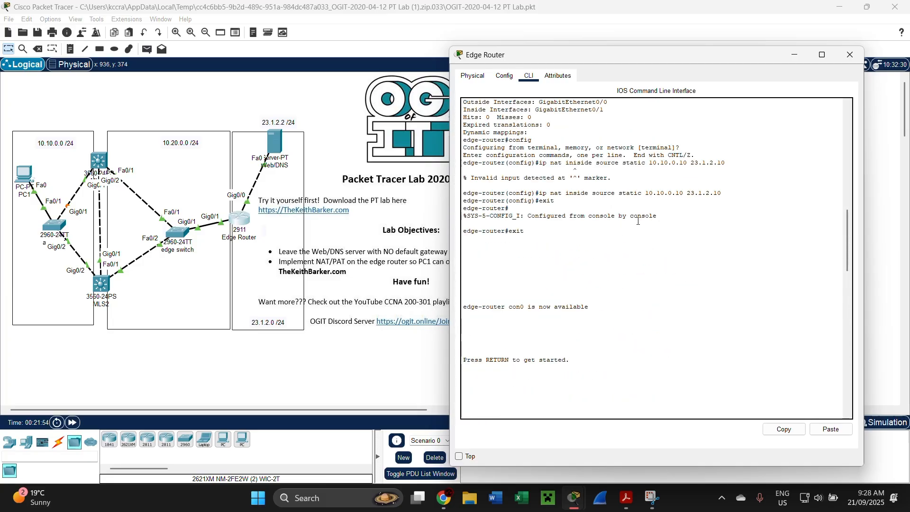
drag(722, 193, 539, 195)
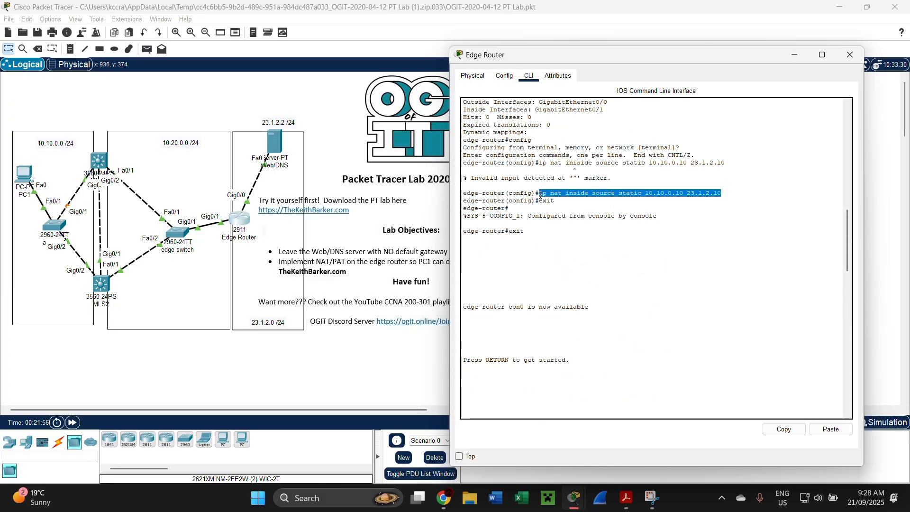
right_click(543, 196)
click(560, 201)
Step: Remove the static mapping with no ip nat inside source static 10.10.0.10 23.1.2.10 in configuration mode, and return to privileged mode
scroll(559, 237, up, 3)
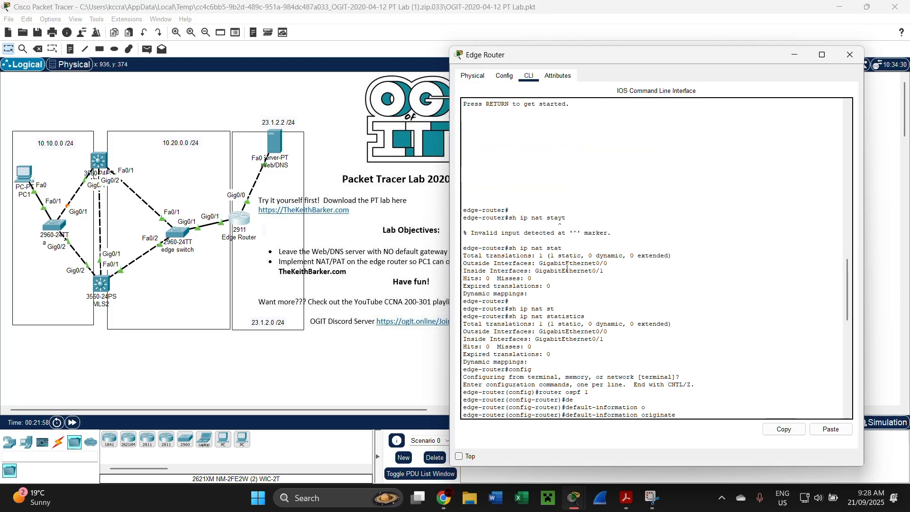
scroll(529, 368, down, 12)
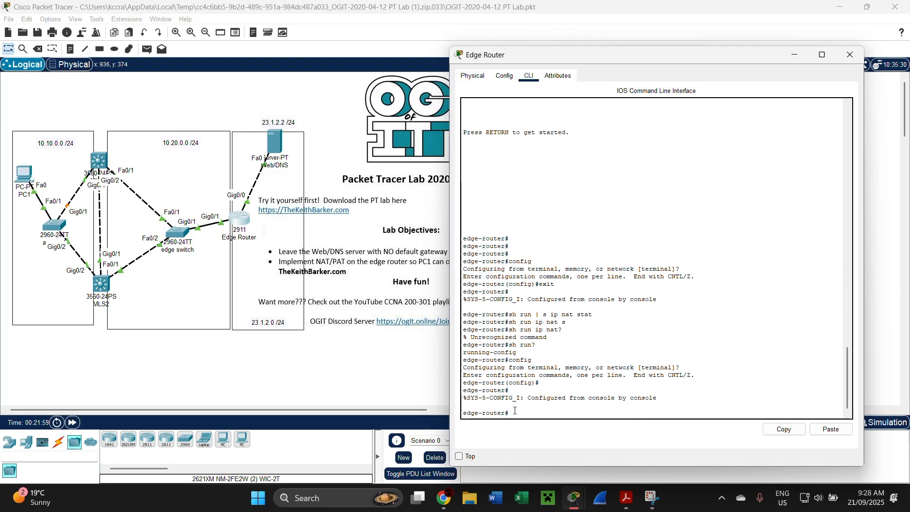
text(onfig)
key(Return)
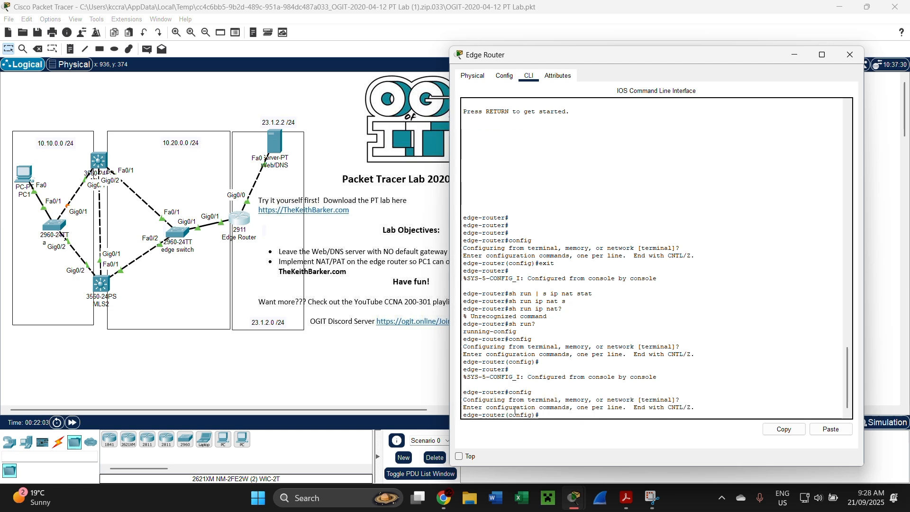
text(no)
right_click(545, 415)
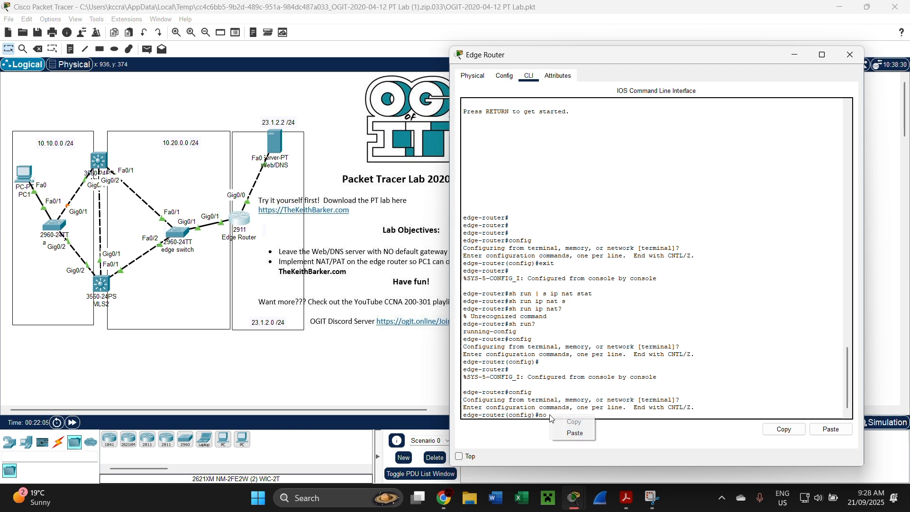
click(572, 434)
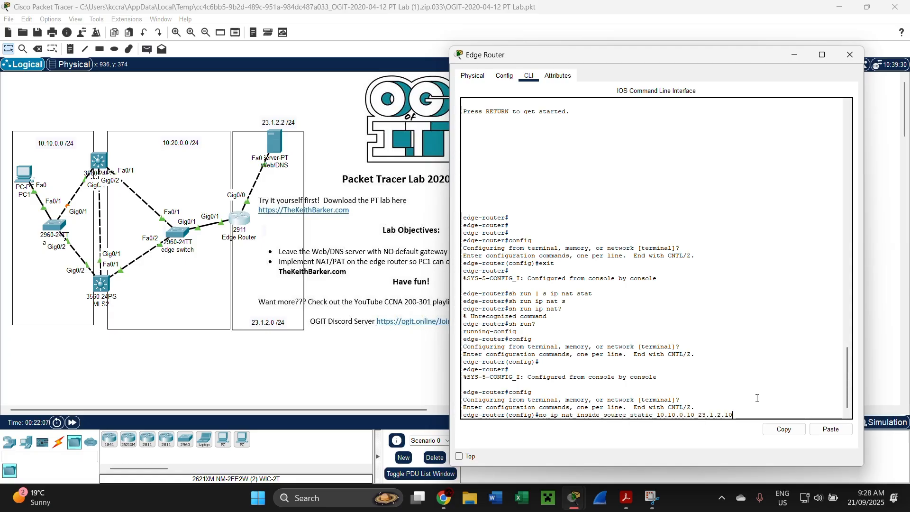
key(Return)
text(eit)
key(Return)
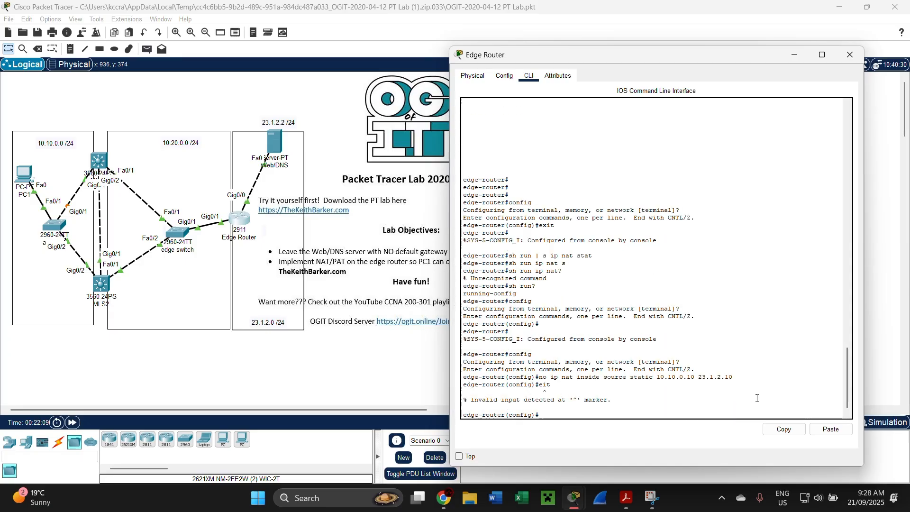
text(exit)
key(Return)
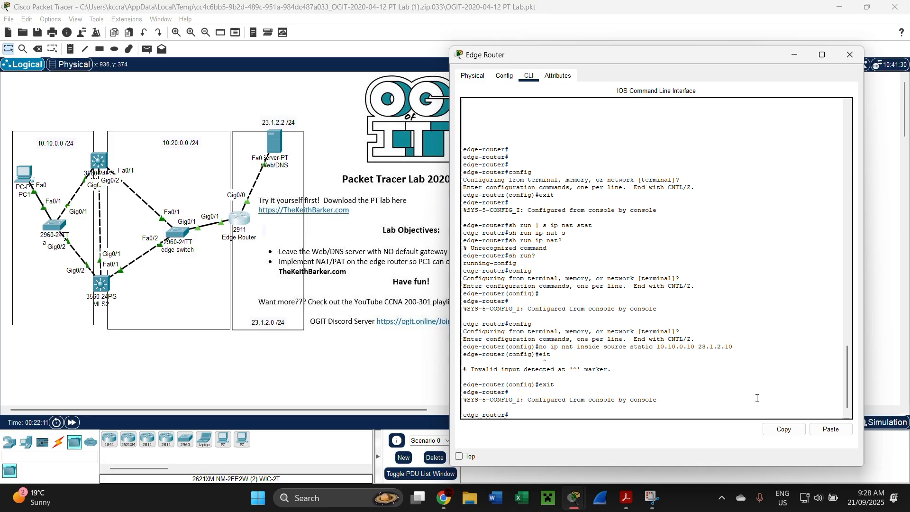
Step: Run sh ip nat stat and sh ip nat translations to check whether any NAT entries remain on the Edge Router
text(sh ip nat stat)
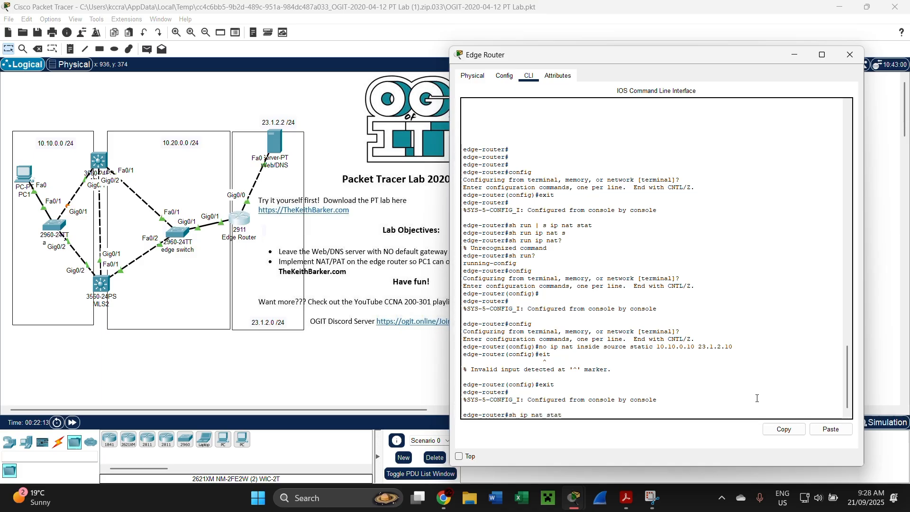
key(Return)
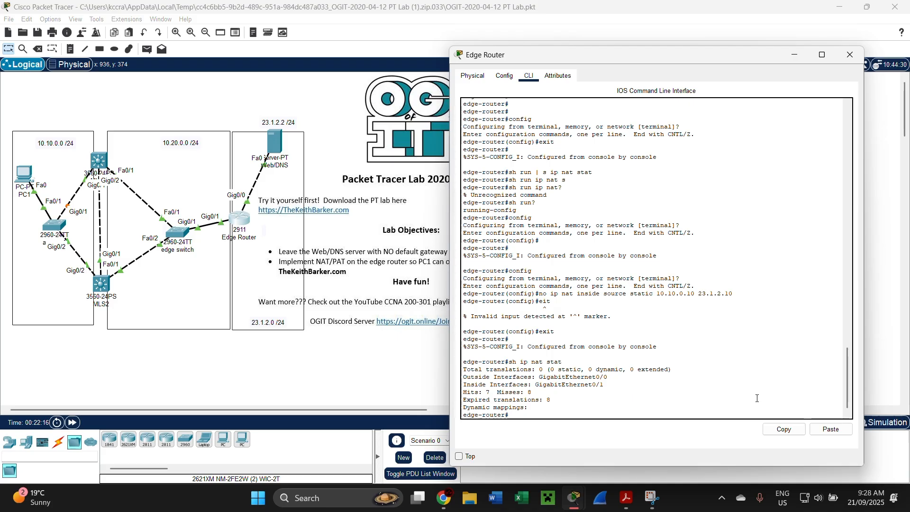
text(sh ip nat tr)
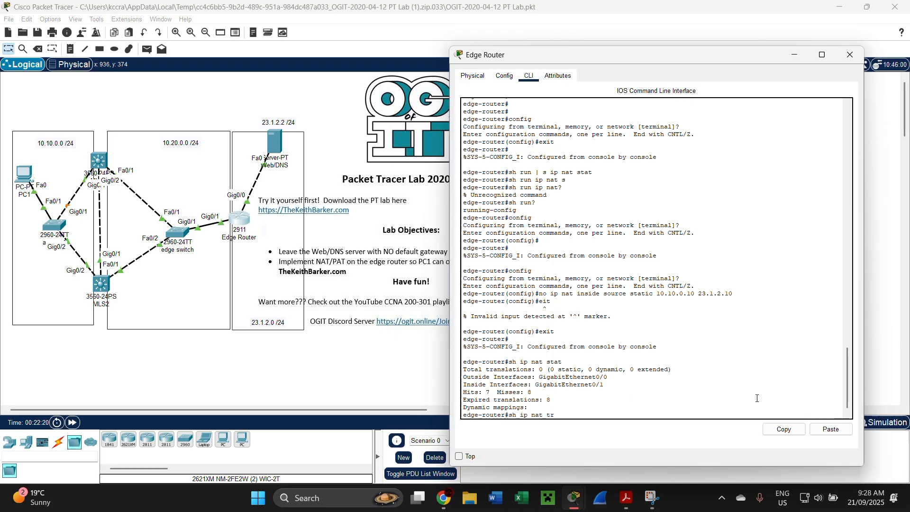
key(Tab)
key(Return)
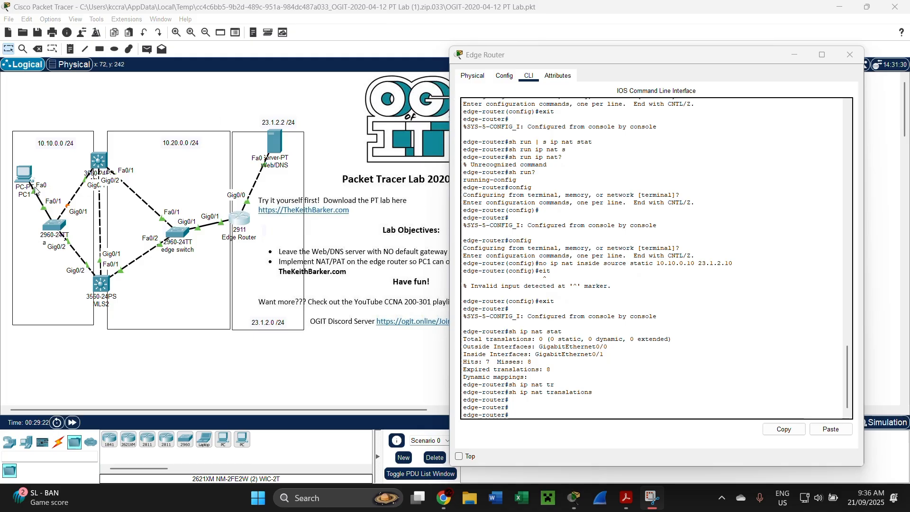
Step: Ping 23.1.2.2 again from PC1's command prompt to test reachability without the static mapping, and close the PC1 window
click(29, 176)
click(597, 151)
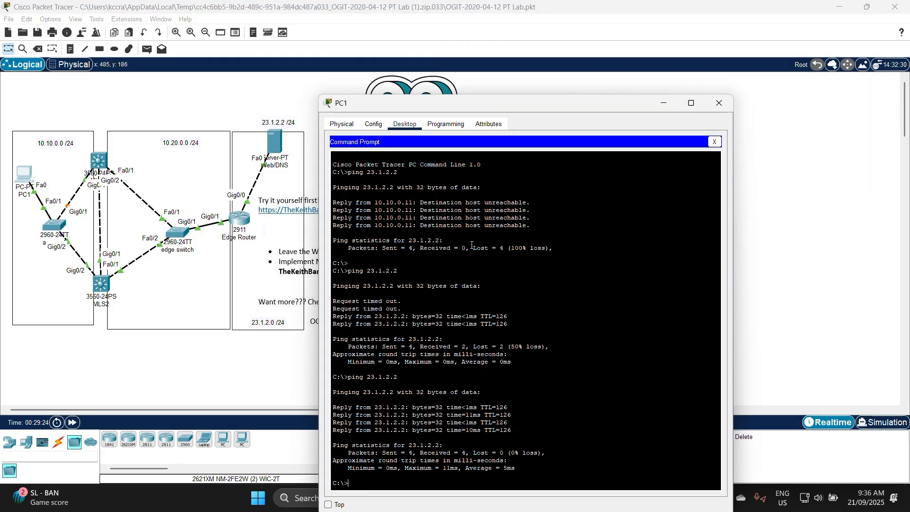
key(Up)
key(Return)
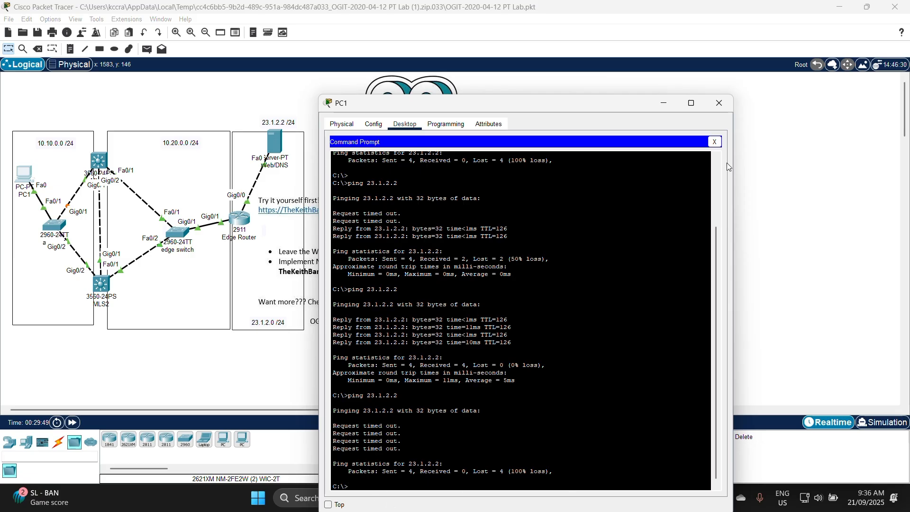
click(715, 142)
click(717, 102)
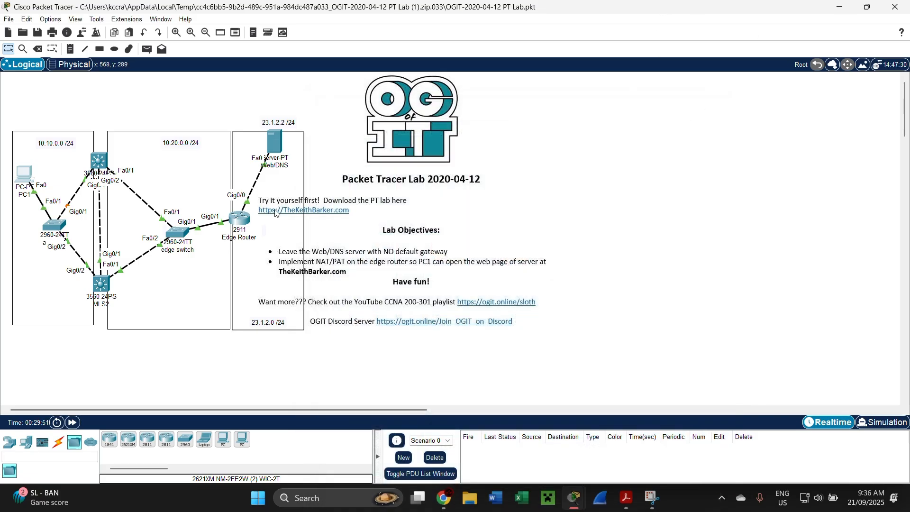
Step: Reopen the Edge Router's CLI and enter global configuration mode from the terminal
click(239, 218)
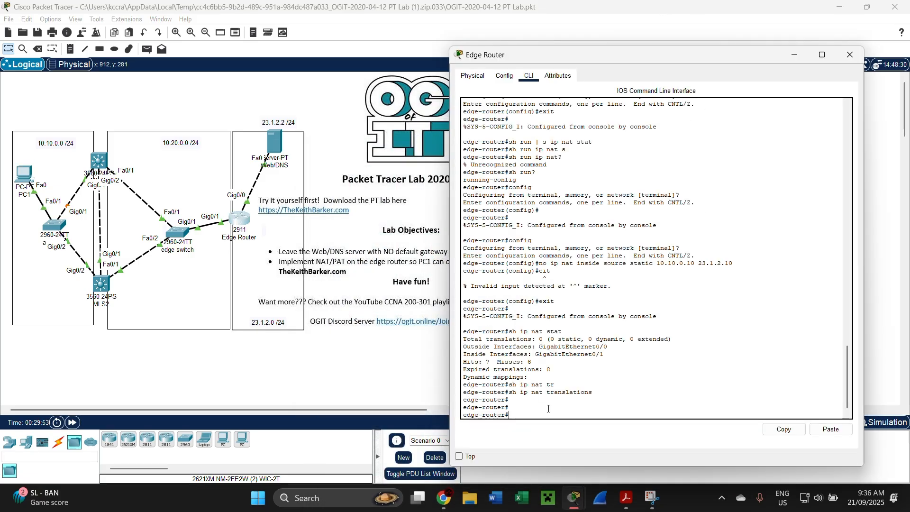
key(Return)
key(Return)
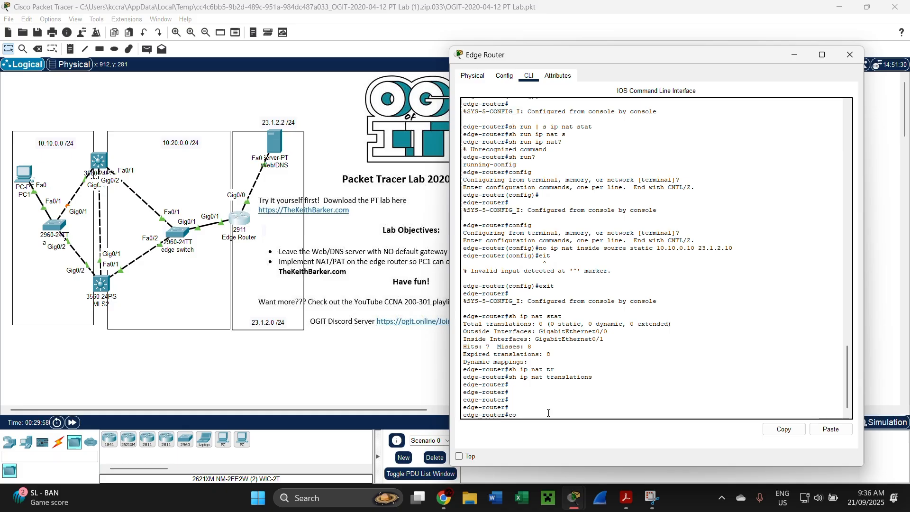
text(config)
key(Return)
key(Return)
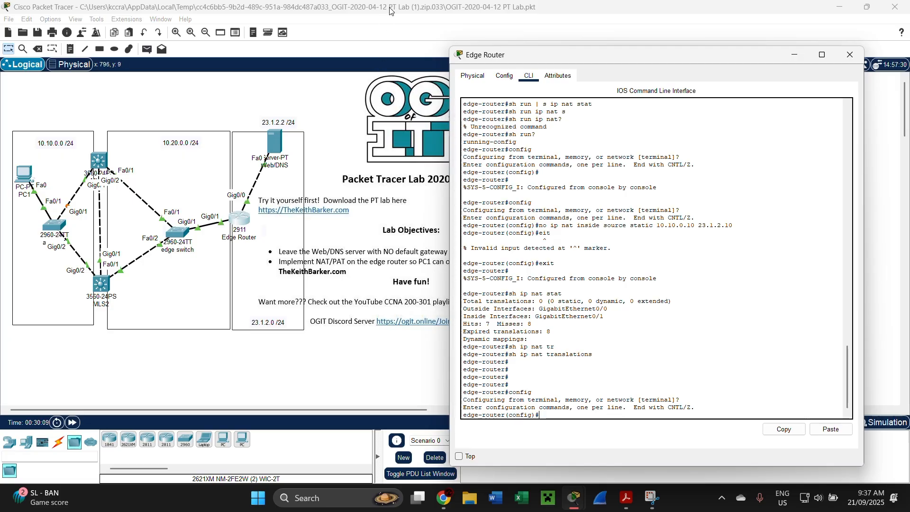
key(super+shift+s)
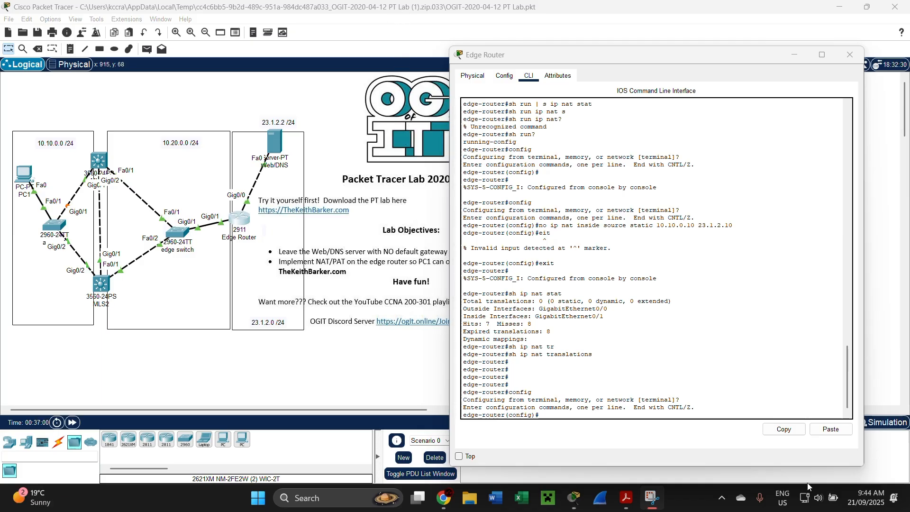
click(541, 414)
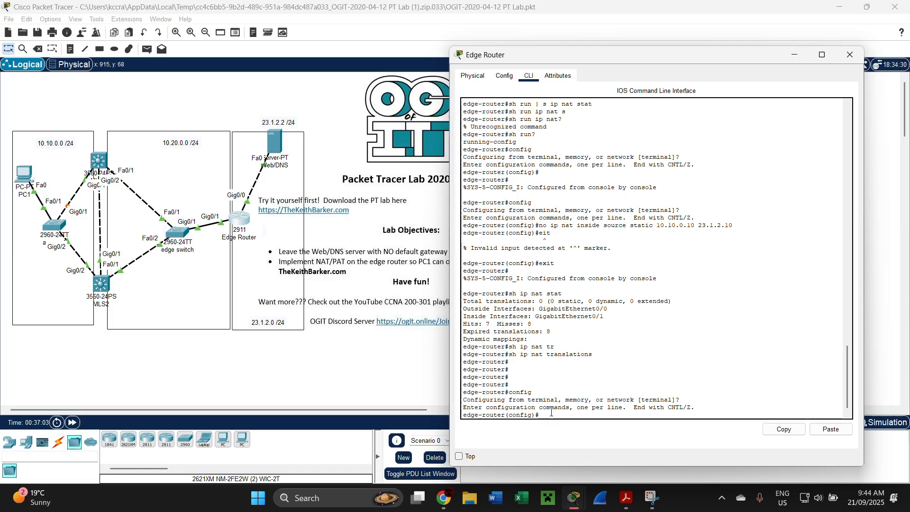
text(ip nat )
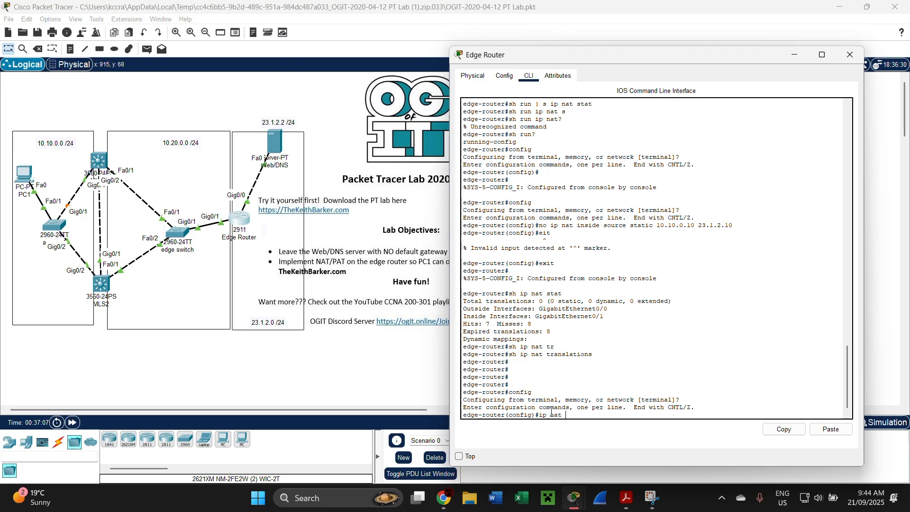
text(sour)
key(BackSpace)
key(BackSpace)
key(BackSpace)
key(BackSpace)
key(BackSpace)
key(BackSpace)
key(BackSpace)
key(BackSpace)
key(BackSpace)
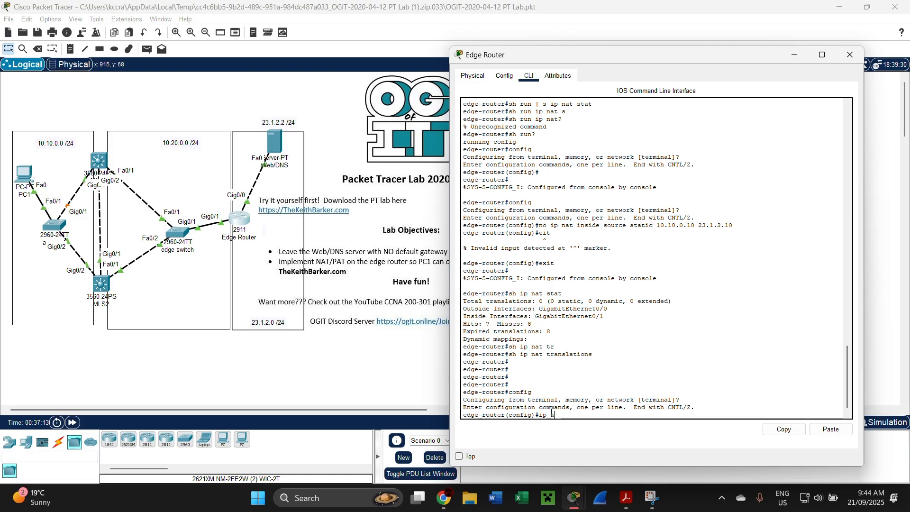
Step: Create a standard named access list on the Edge Router with ip access-list standard Keith-DPAT
text(a)
key(Tab)
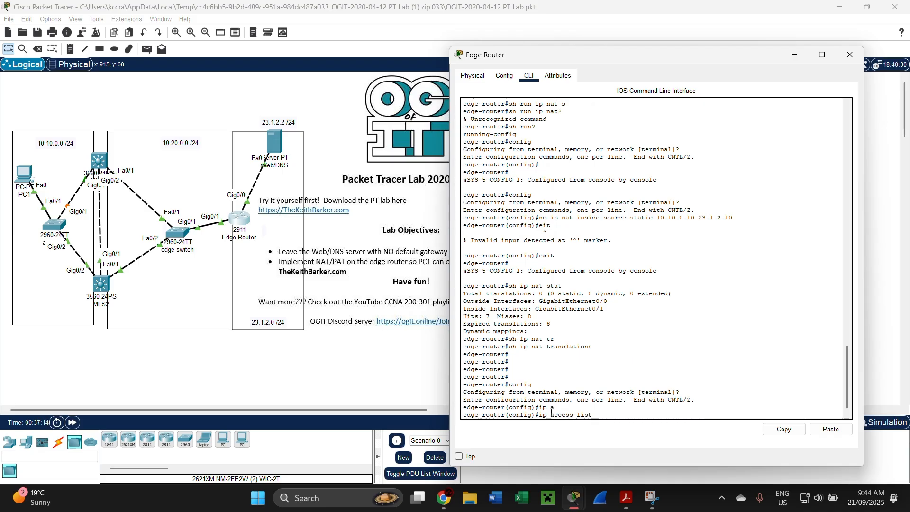
text(st)
key(Tab)
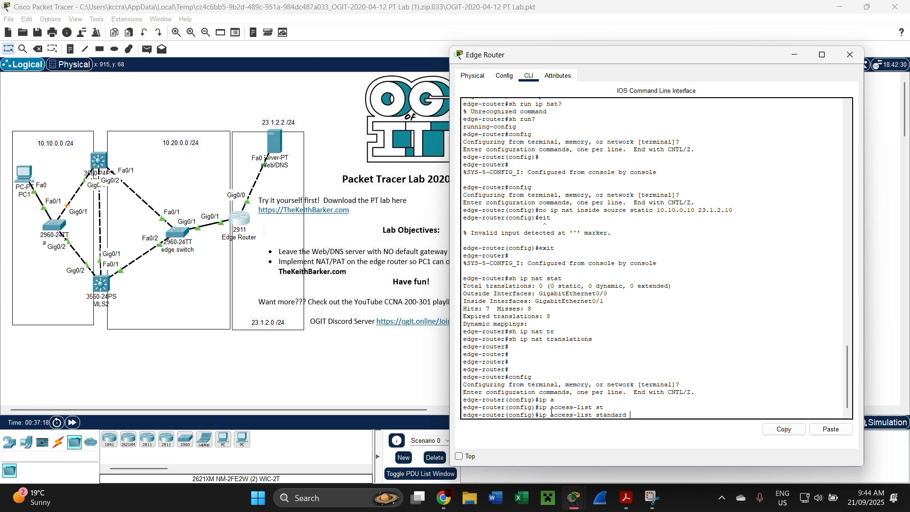
text(KeithPAT)
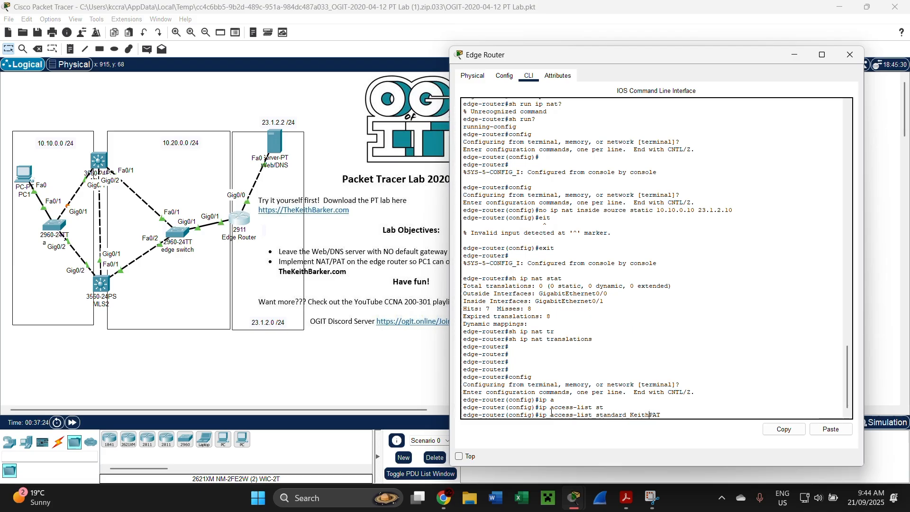
text(-D)
key(Return)
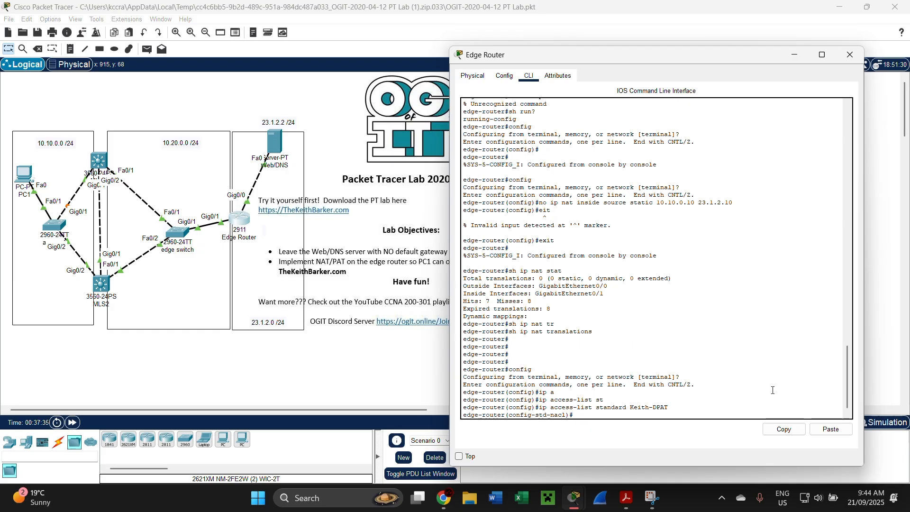
Step: Add permit 10.10.0.0 0.0.0.255 to the Keith-DPAT access list and exit back to privileged mode
text(per)
key(Tab)
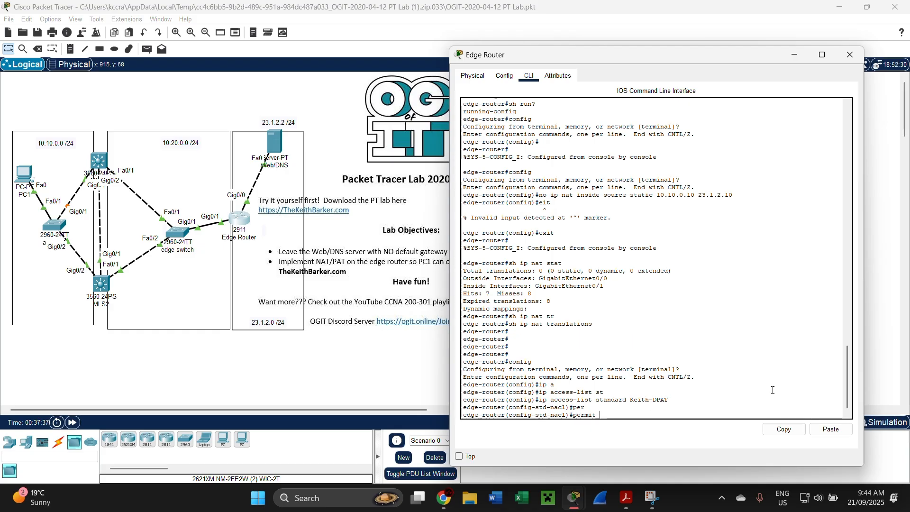
text(10.10.0.0)
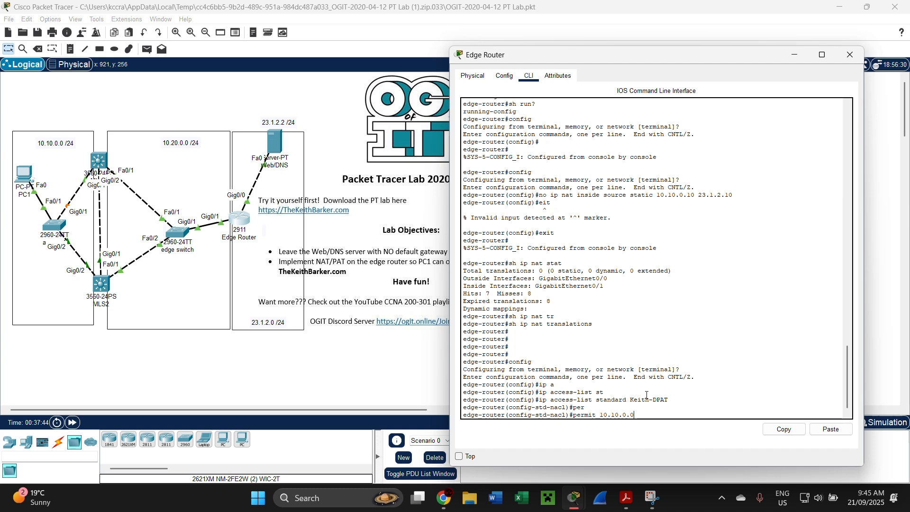
text( 0.0.0255)
key(BackSpace)
key(super+shift+s)
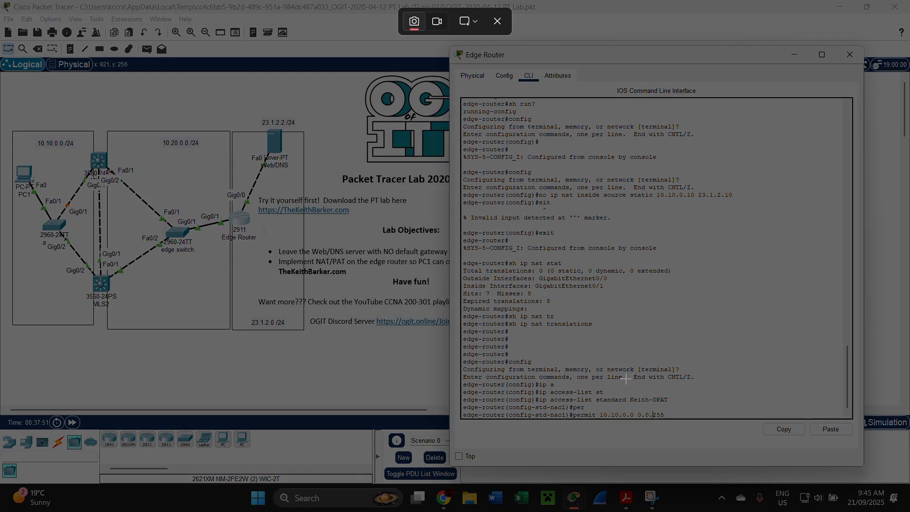
click(497, 21)
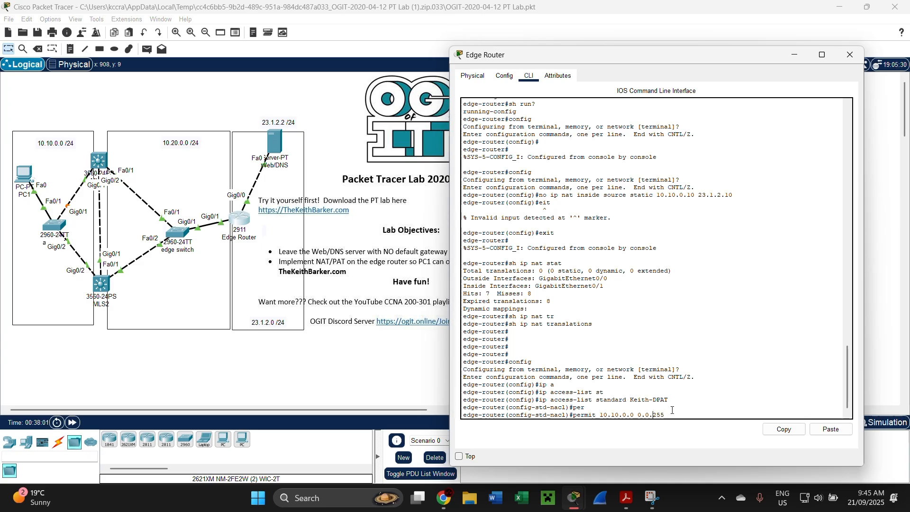
text(0.)
key(Return)
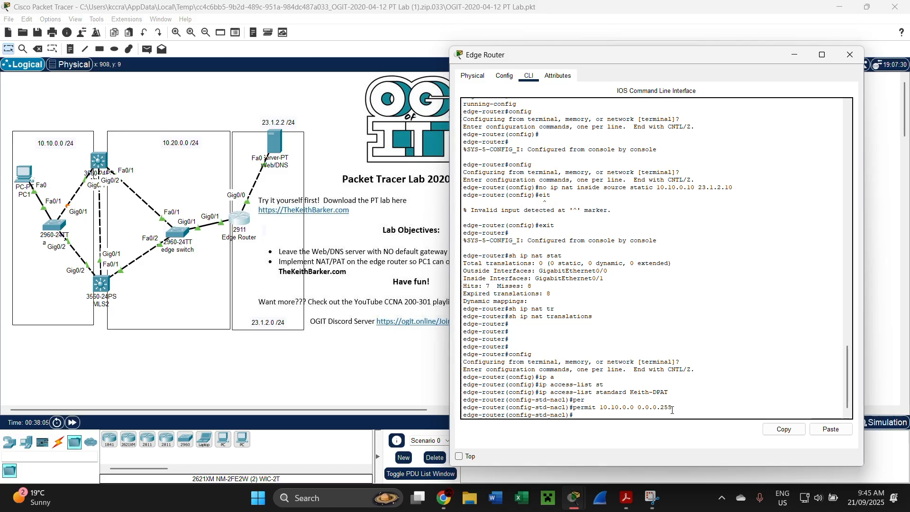
text(exit)
key(Return)
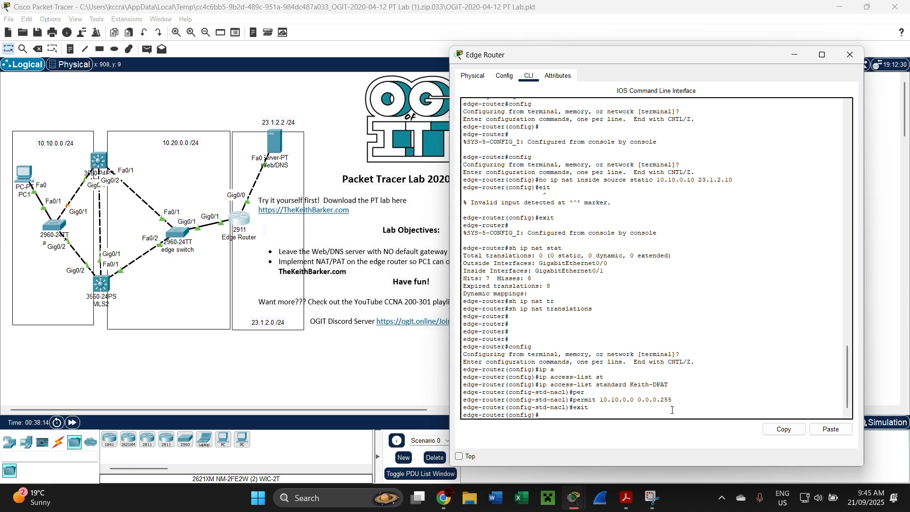
text(exit)
key(Return)
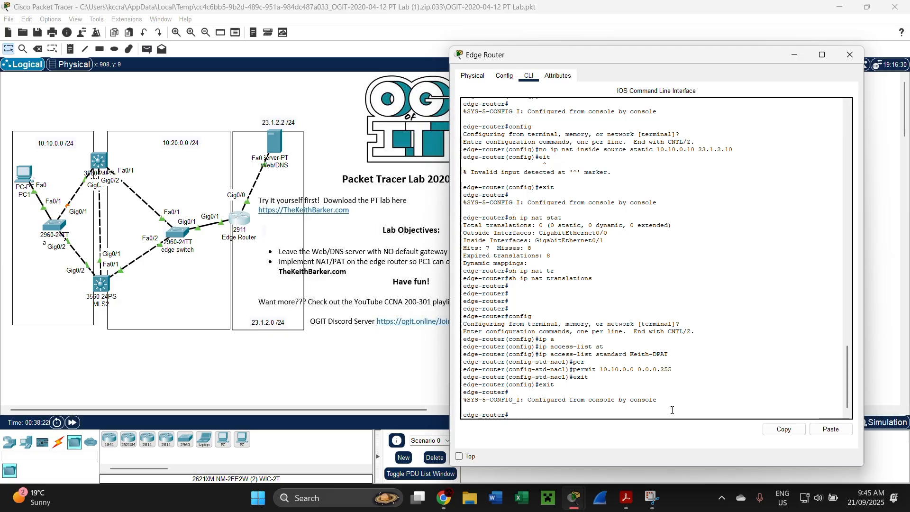
Step: Check the new access list in the running configuration with sh run | s Keith-DPAT, matching the name's capitalisation
text(sh i)
text(run | s Keith)
text(-Dpat)
key(Return)
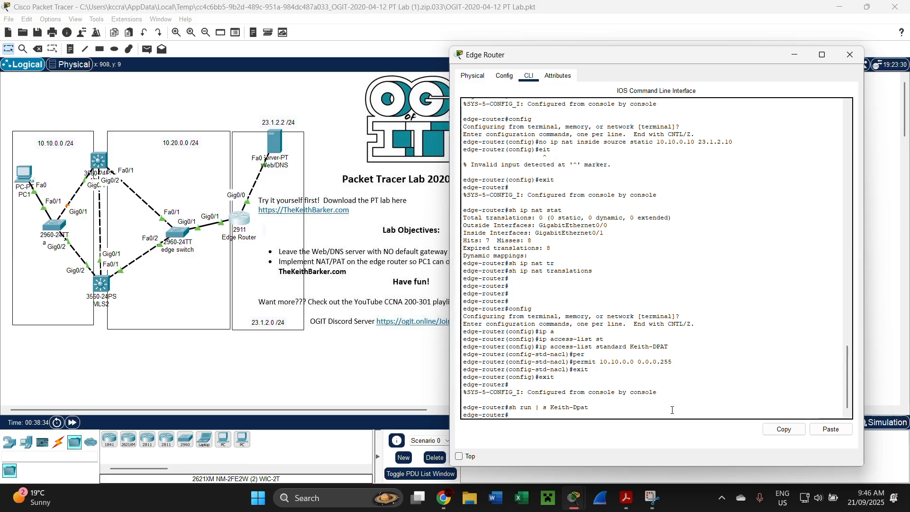
key(Up)
text(T)
key(Return)
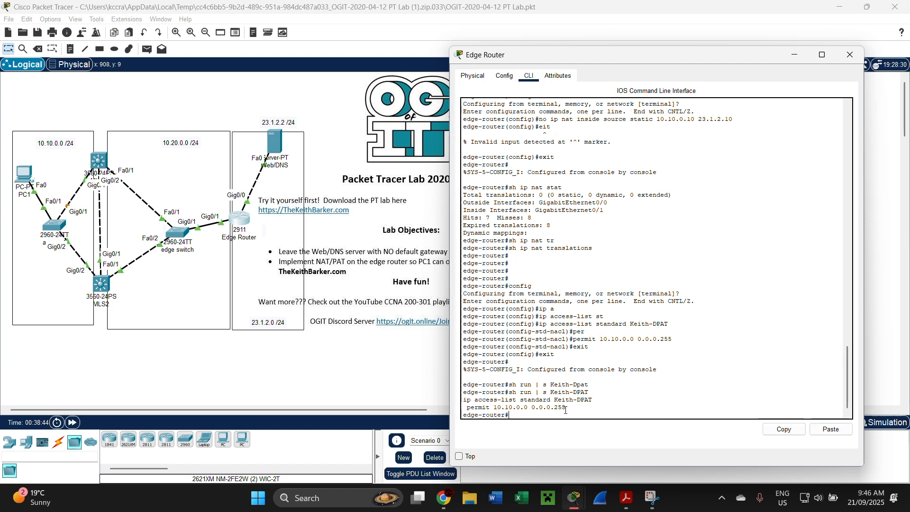
drag(566, 408, 463, 408)
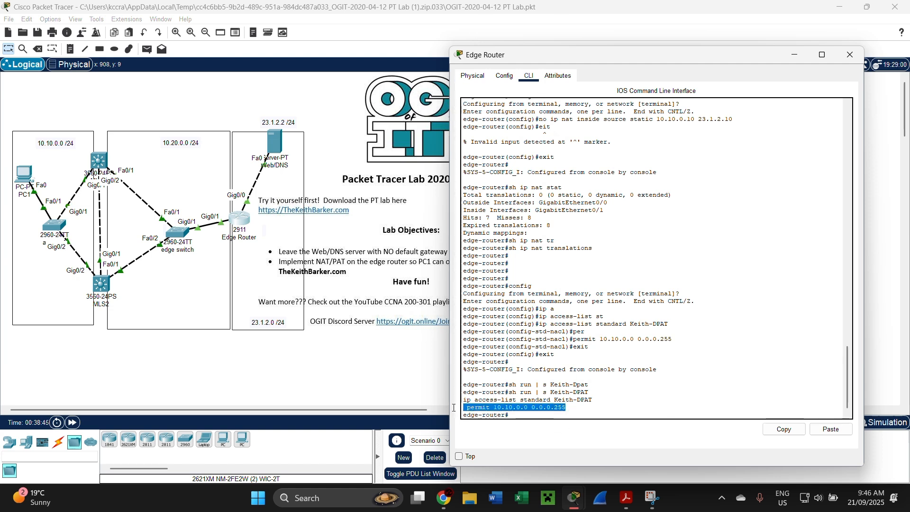
click(571, 407)
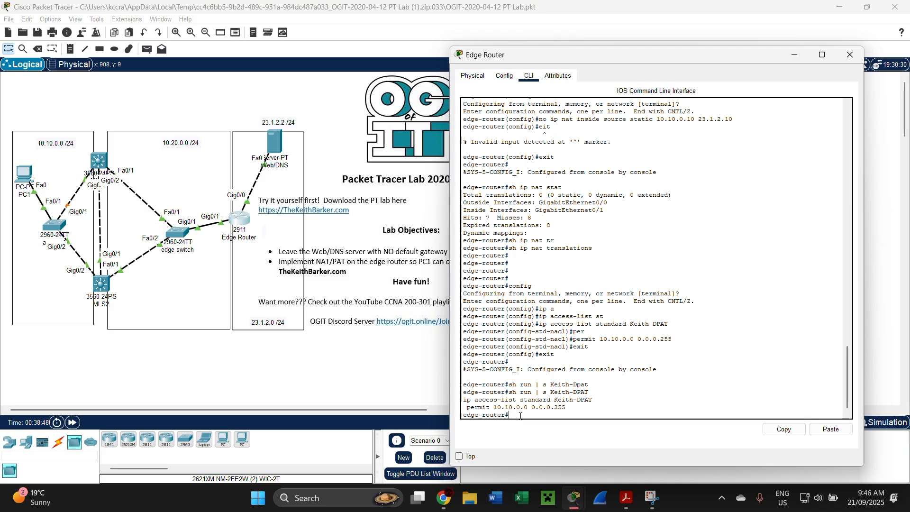
key(Return)
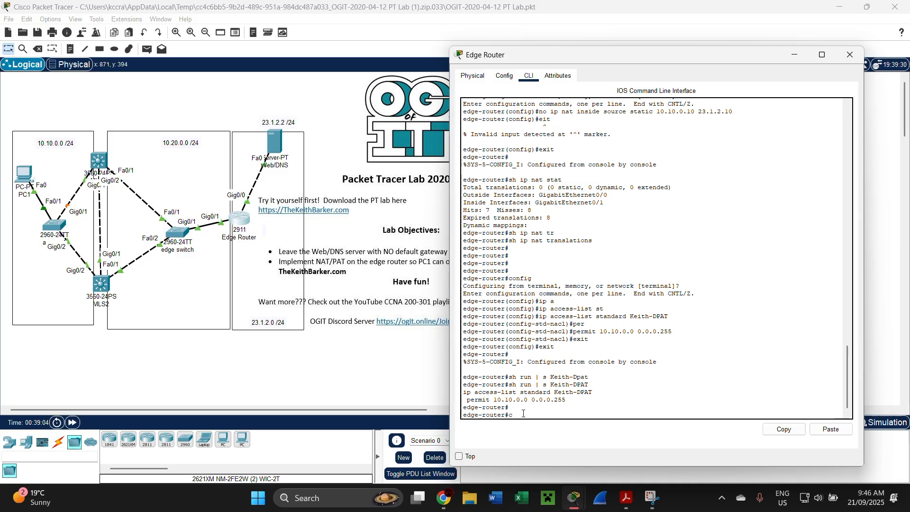
Step: Enter configuration mode and define the pool with ip nat pool Keith-Pool 23.1.2.50 23.1.2.60 netmask 255.255.255.0
text(config)
key(Return)
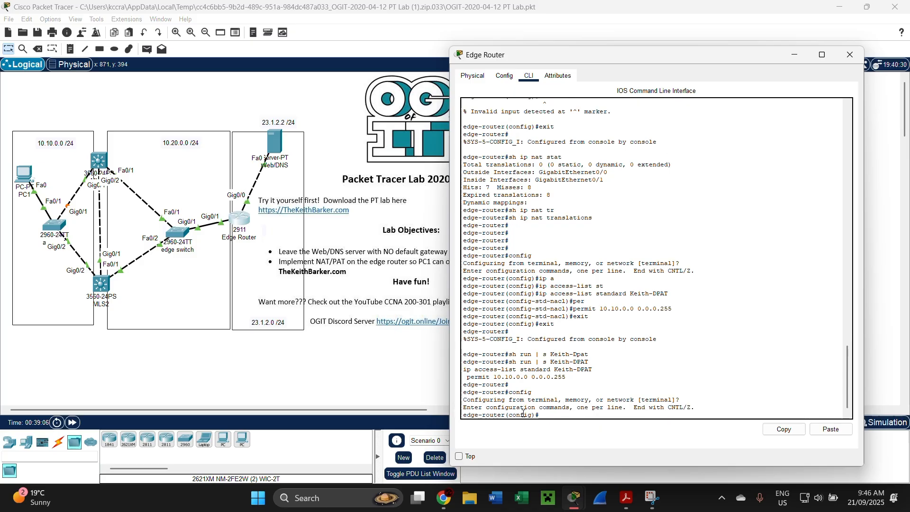
text(ip nat pool K)
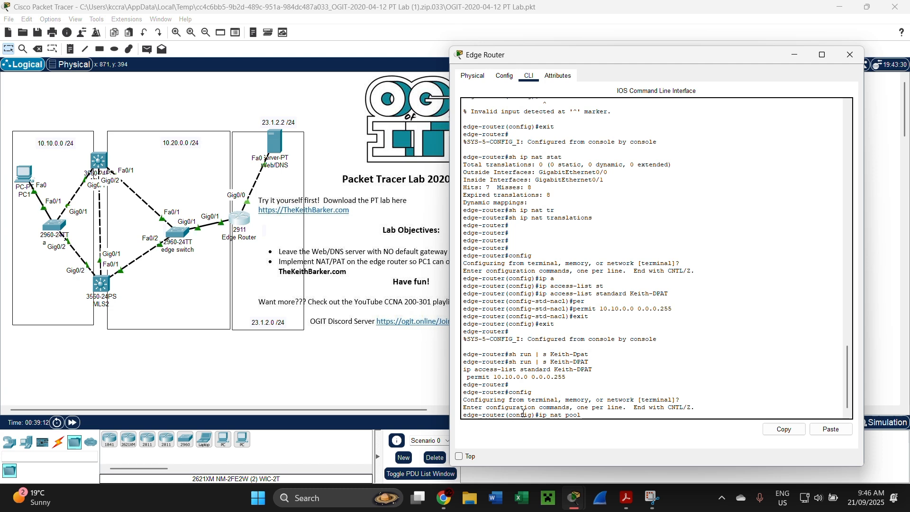
text(eith)
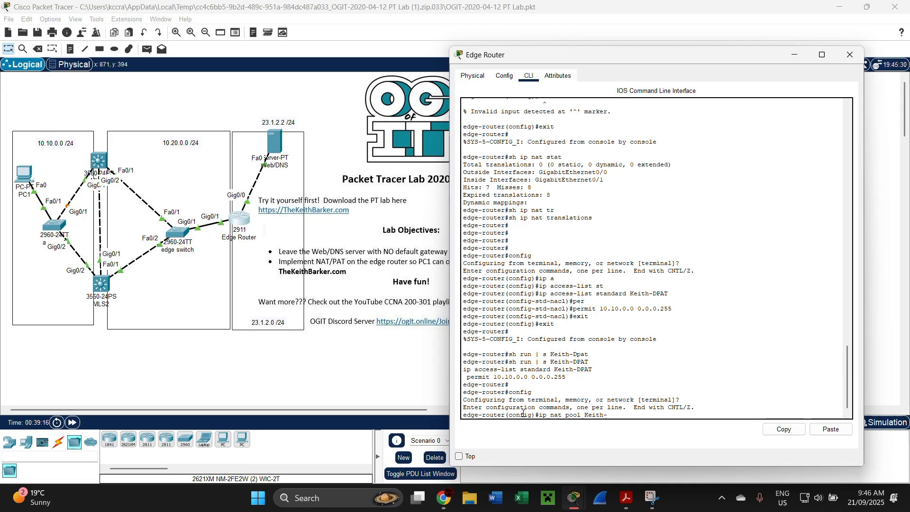
text(-Pool 23)
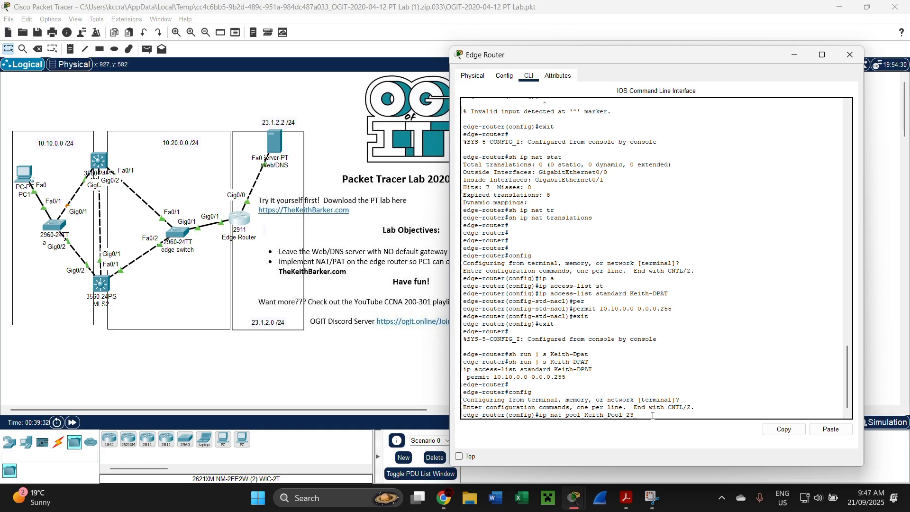
text(.1.2.5)
text(0 23.)
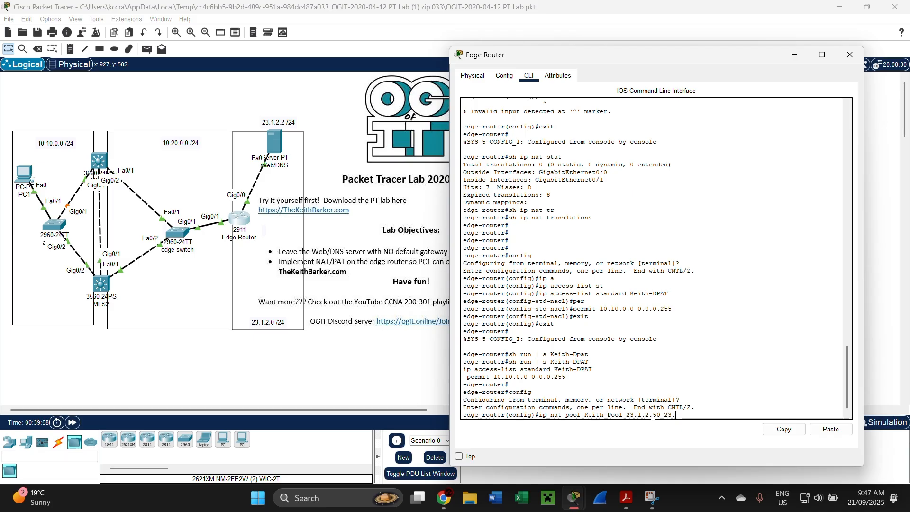
text(1.2.60 net)
key(Tab)
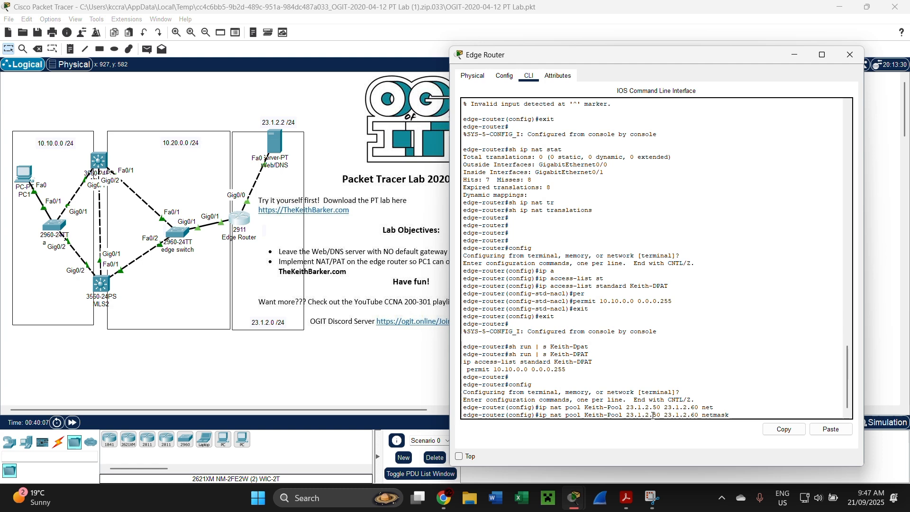
text(255.255.25)
key(BackSpace)
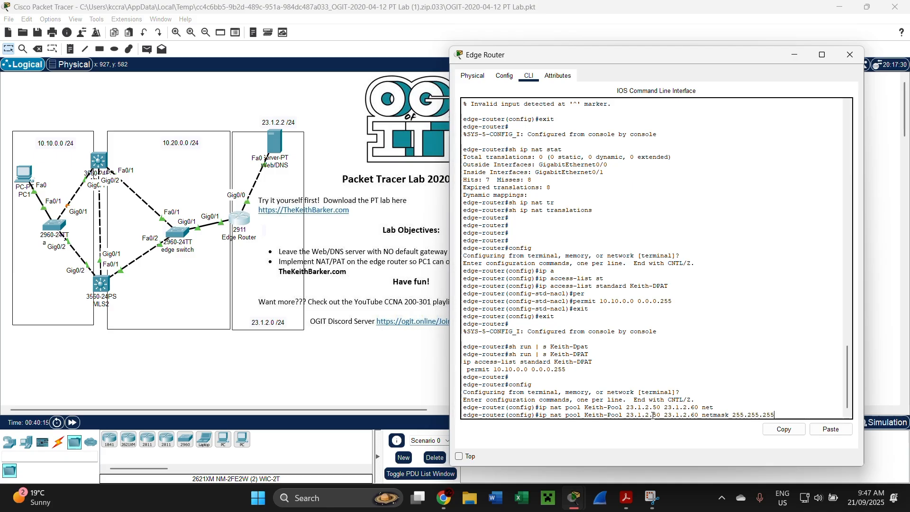
text(55.0)
key(Return)
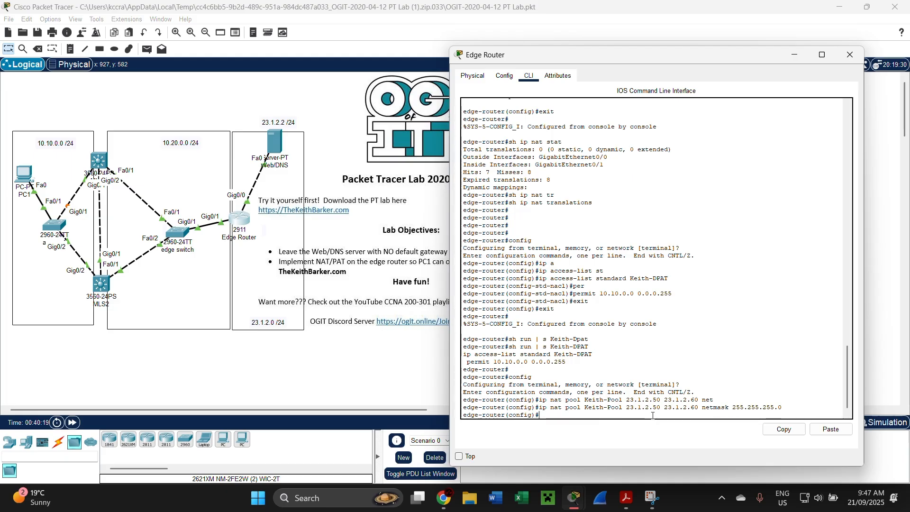
Step: Exit global configuration mode to return to the router's privileged prompt
text(exit)
key(Return)
text(ex)
key(BackSpace)
key(BackSpace)
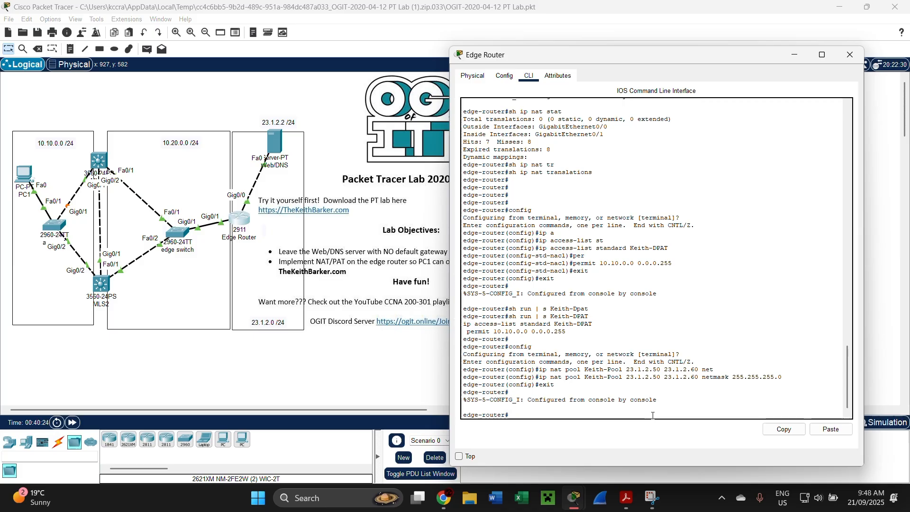
Step: Show the NAT lines of the running configuration with sh run | s ip nat and highlight the Keith-Pool address range
text(sh ip)
key(BackSpace)
key(BackSpace)
text(run | s ip )
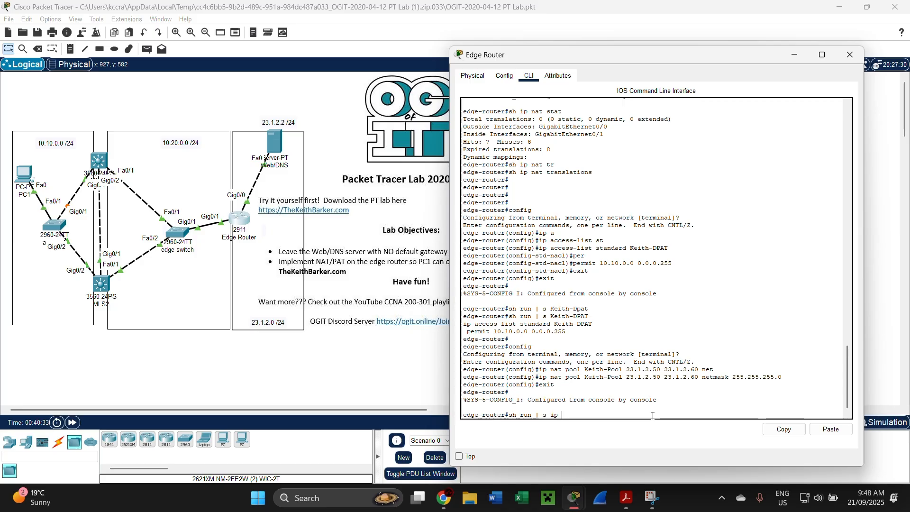
text(nat)
key(Return)
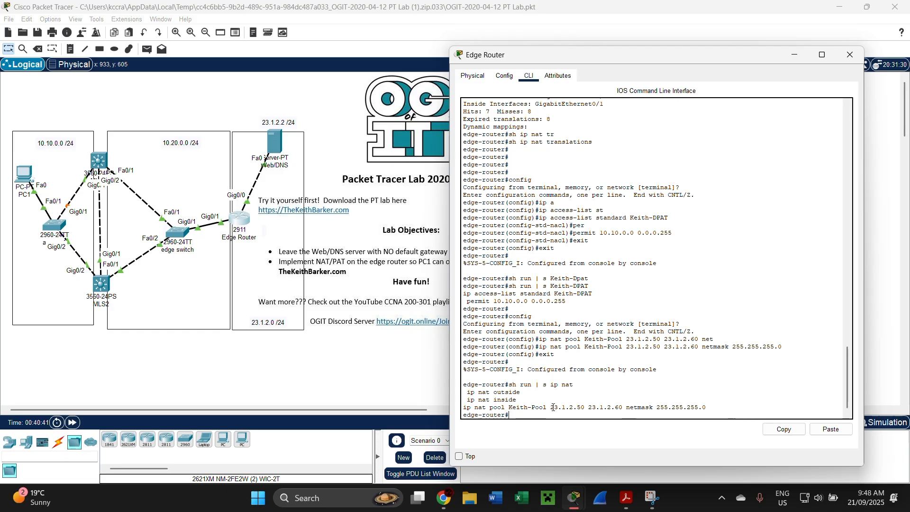
drag(550, 407, 623, 408)
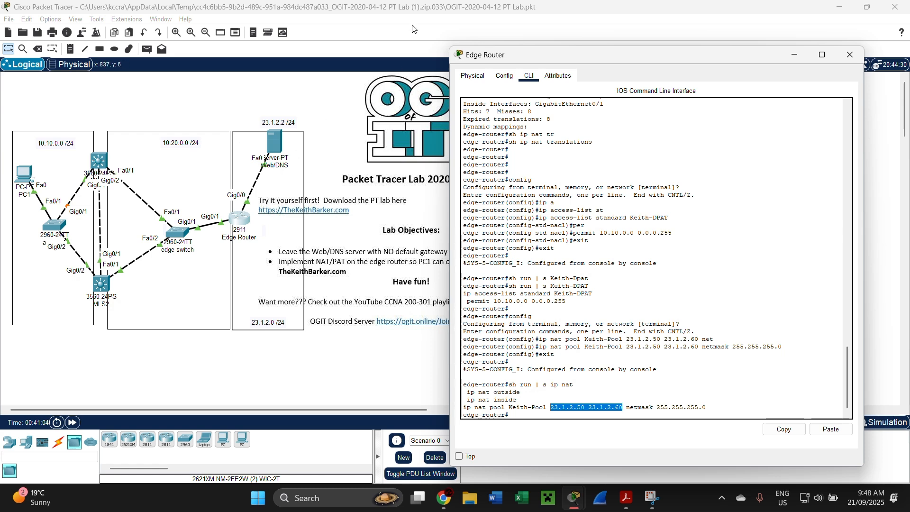
click(393, 18)
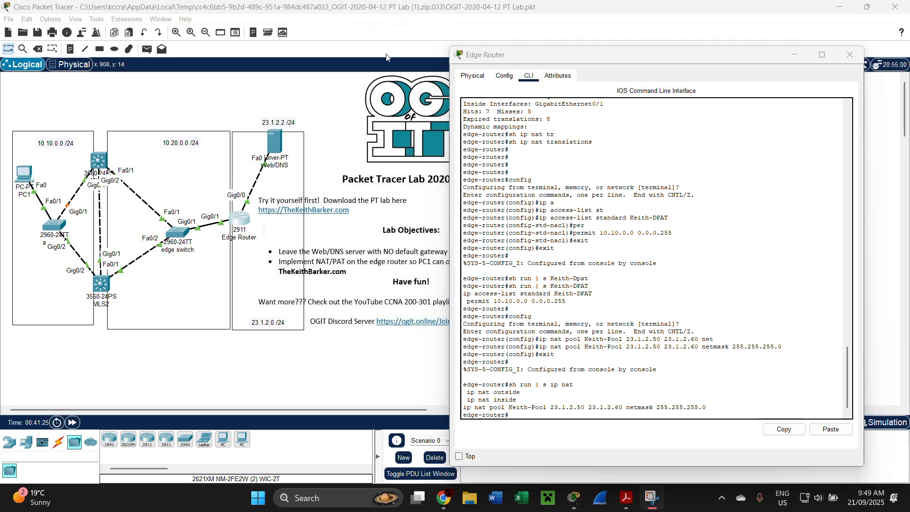
Step: Enter global configuration mode on the edge router with config
click(526, 414)
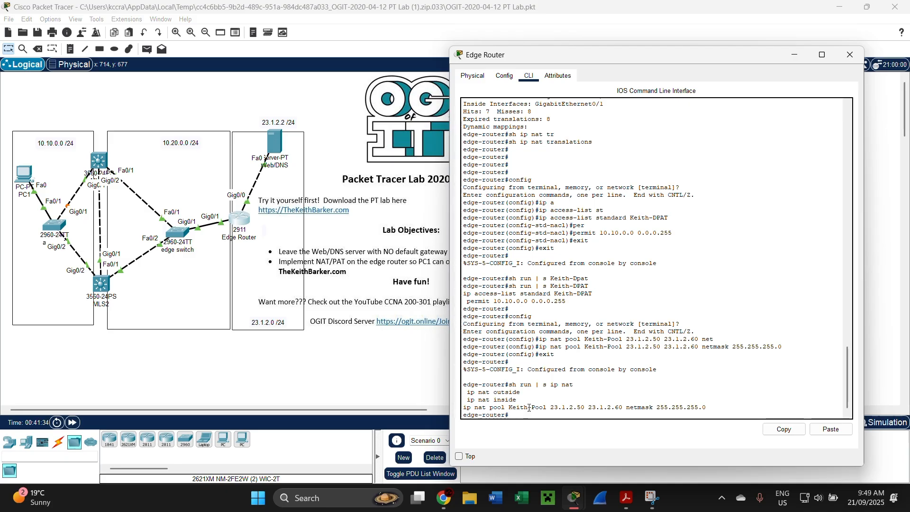
text(fig)
key(Return)
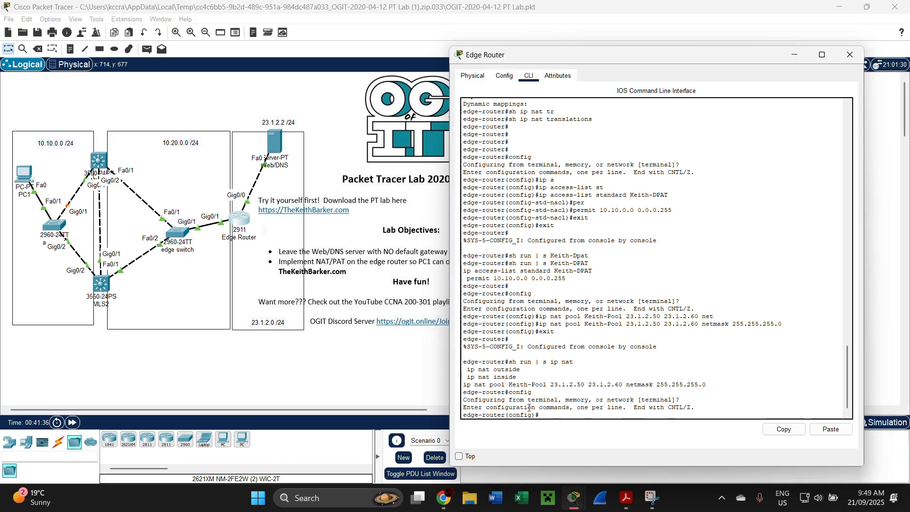
Step: Try to tie the access list to the pool with ip nat inside source Keith-DPAT pool Keith-Pool overload
text(ip nat )
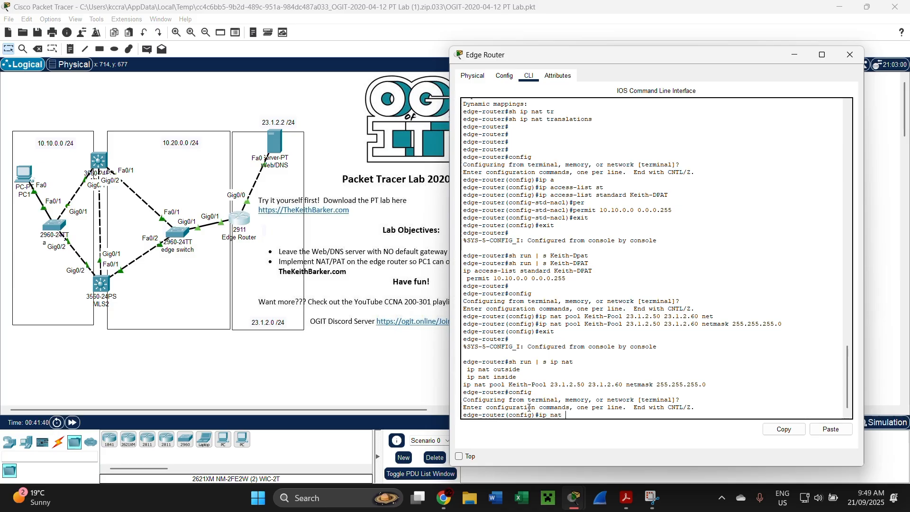
text(inside s)
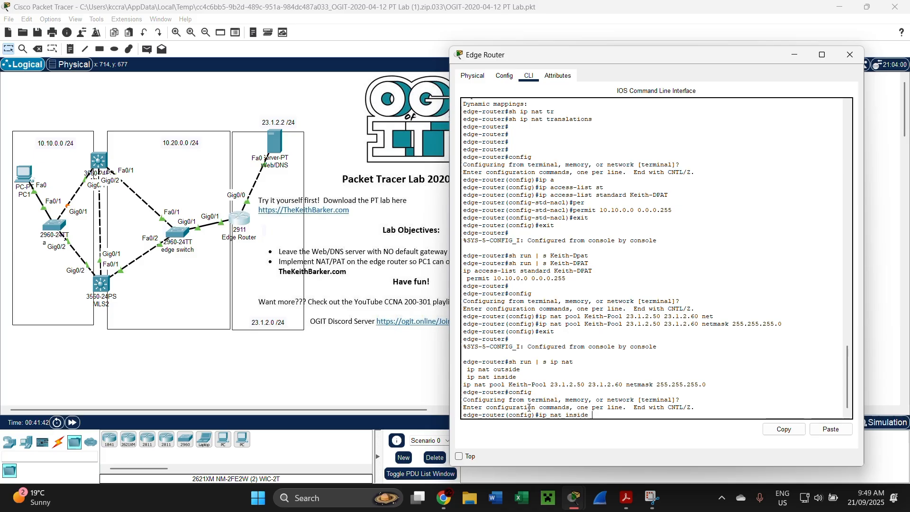
key(Tab)
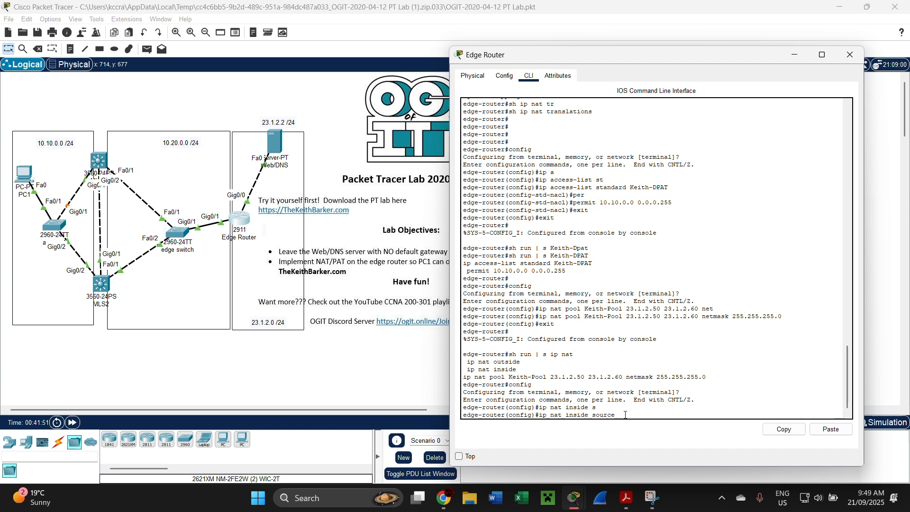
text(Keith-DPAT)
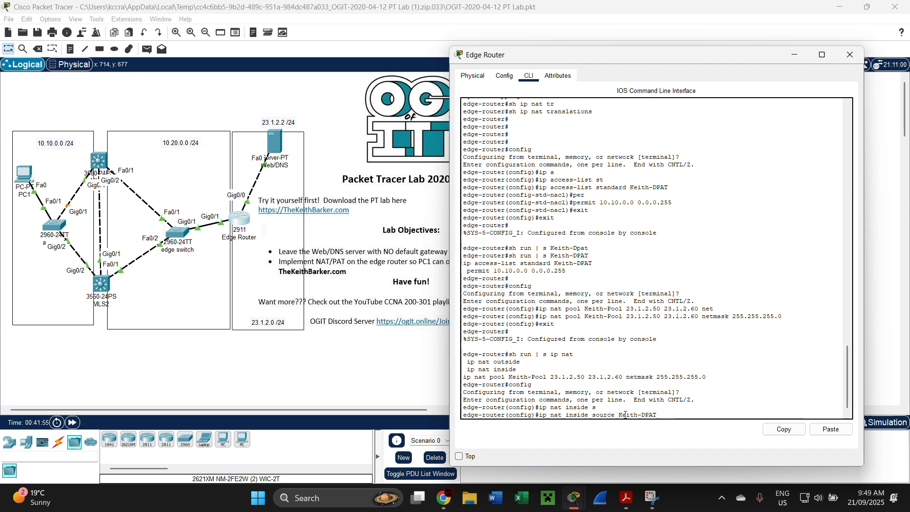
text( p)
key(Tab)
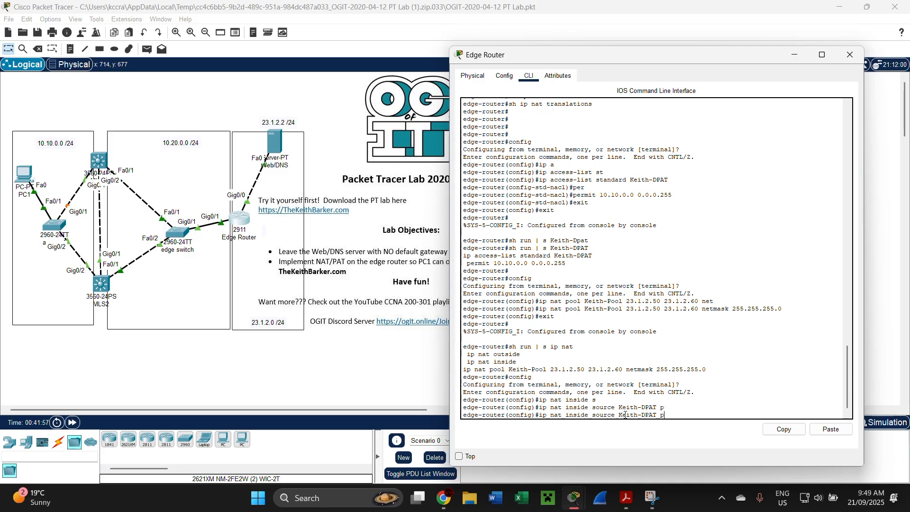
key(BackSpace)
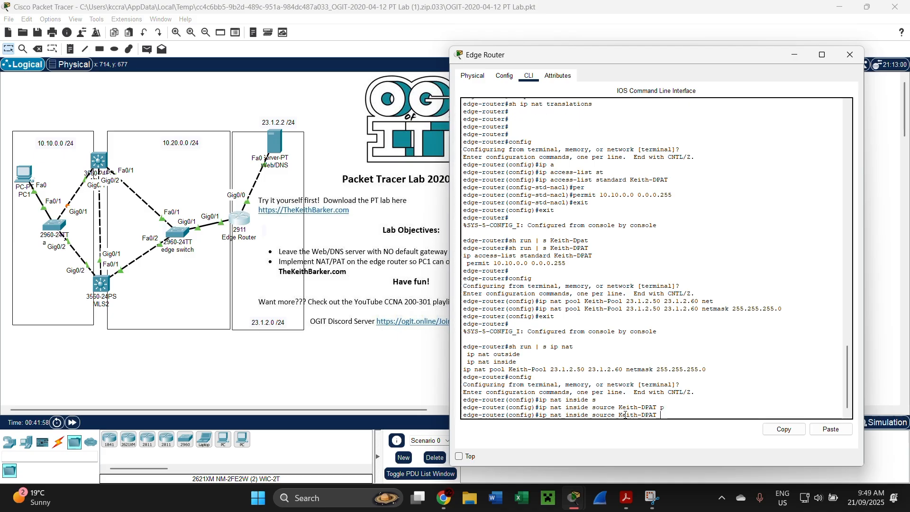
text(pool Keith-Pool overload)
key(Return)
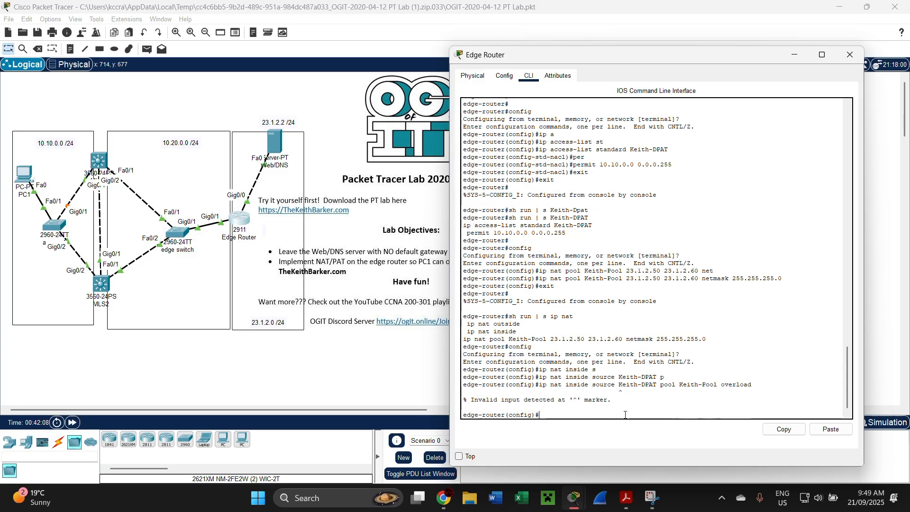
key(Up)
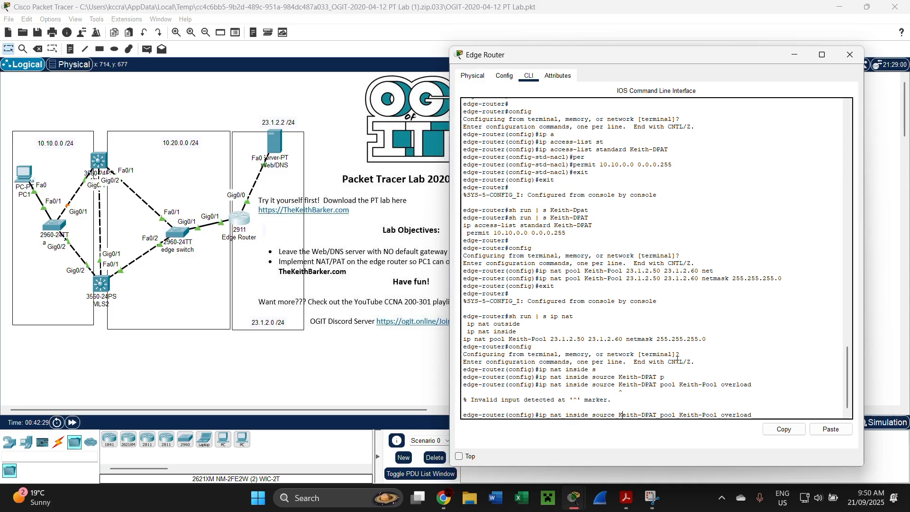
text(?)
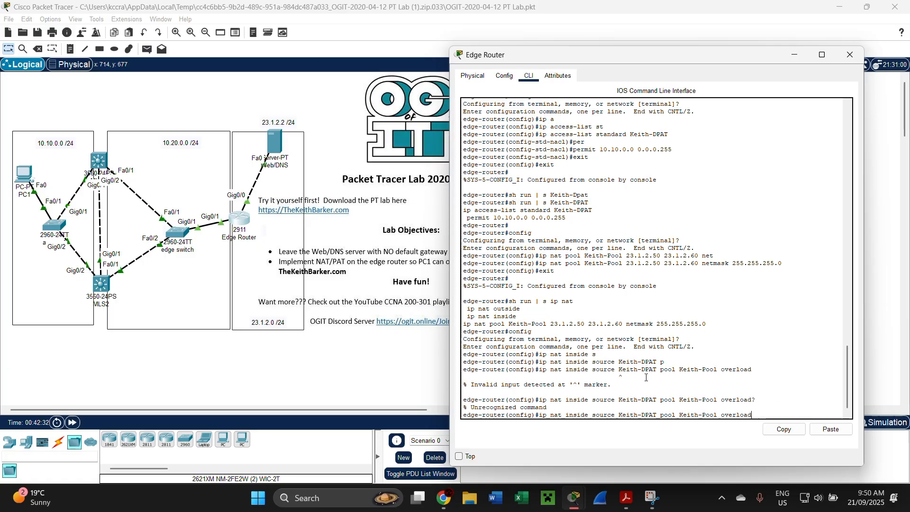
key(Return)
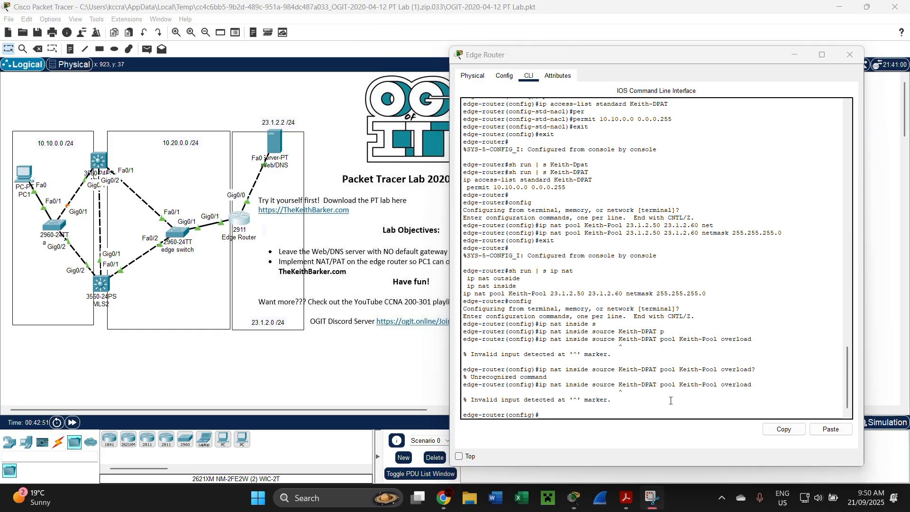
Step: Insert the list keyword to apply ip nat inside source list Keith-DPAT pool Keith-Pool overload, and exit configuration mode
click(552, 418)
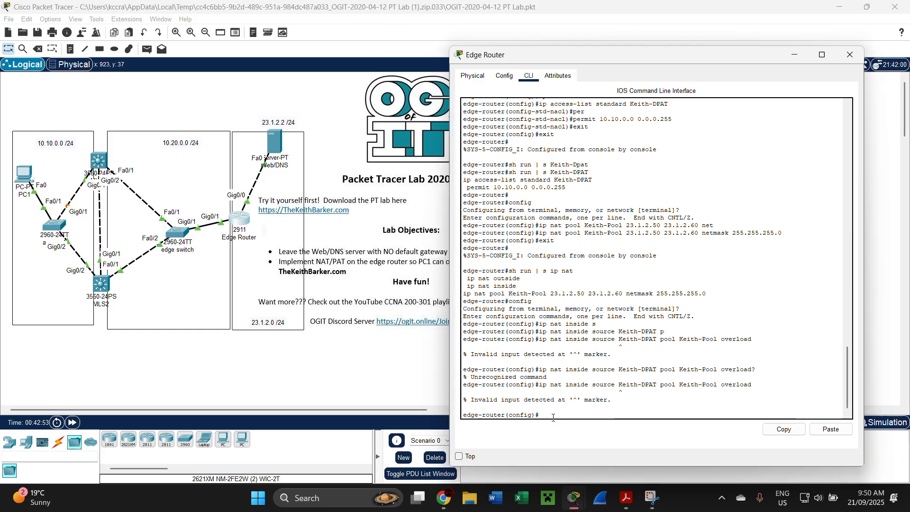
key(Up)
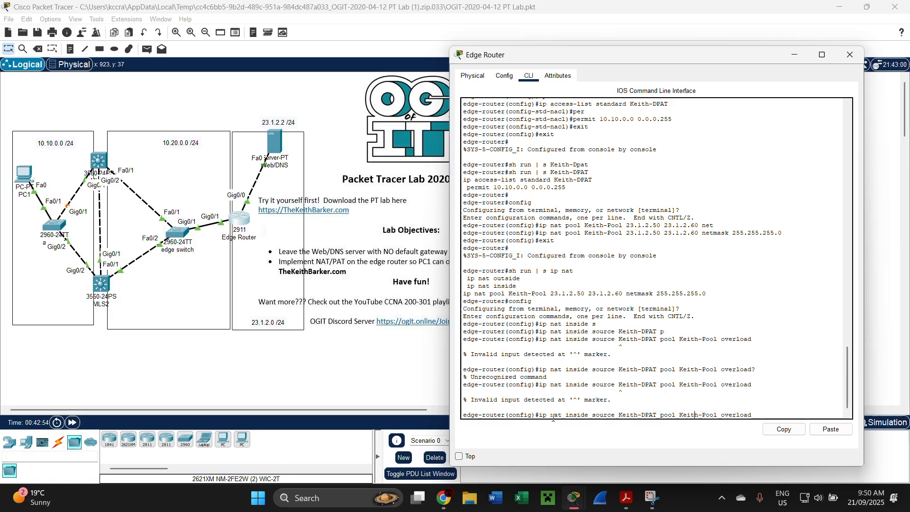
key(Left)
key(Left)
key(Left)
key(Left)
key(Left)
key(Left)
key(Left)
key(Left)
key(Left)
key(Left)
key(Left)
key(Left)
key(Left)
key(Left)
key(Left)
key(Left)
key(Left)
key(Left)
key(Left)
key(Left)
text(lis)
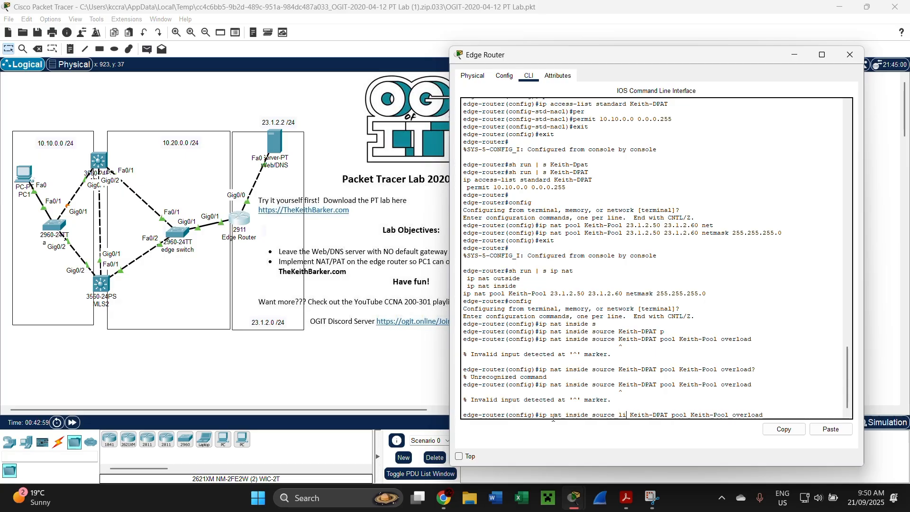
text(t)
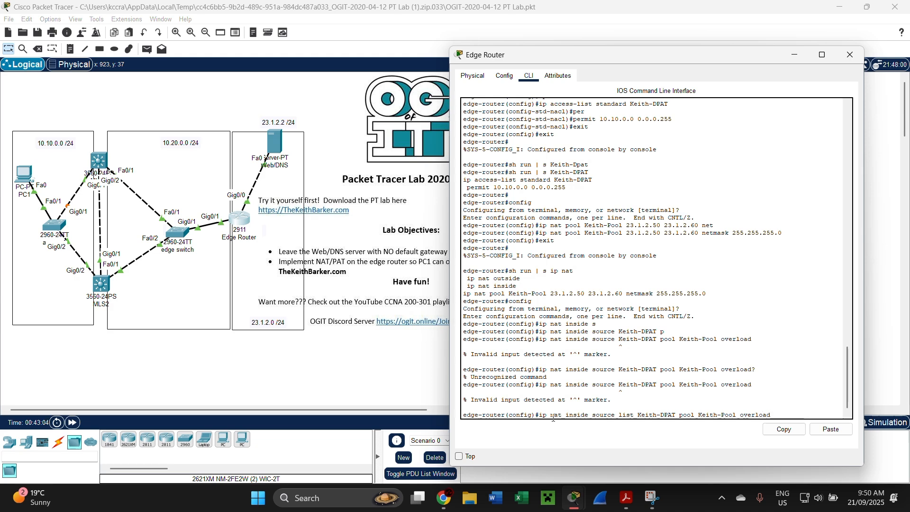
key(Return)
text(exit)
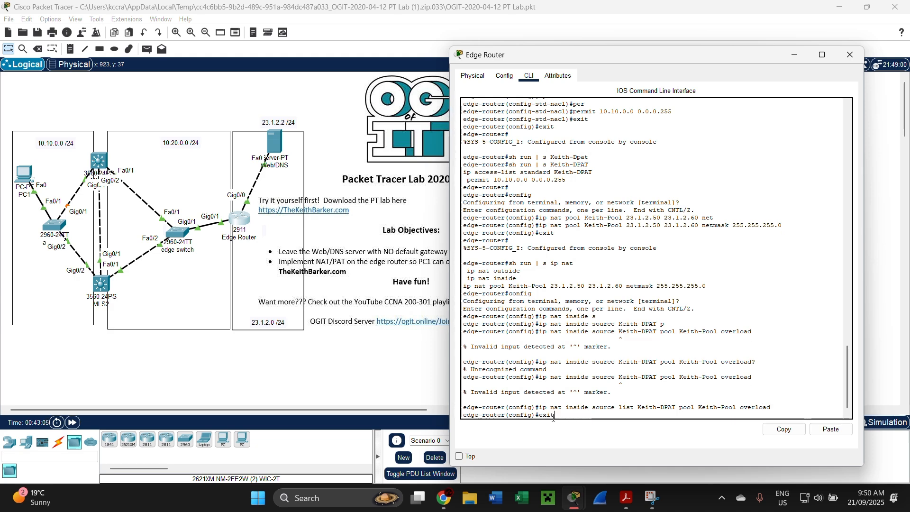
key(Return)
Step: Verify the NAT rule in the running configuration with sh run | s ip nat, highlighting the inside source list line
text(sh run | s ip nat)
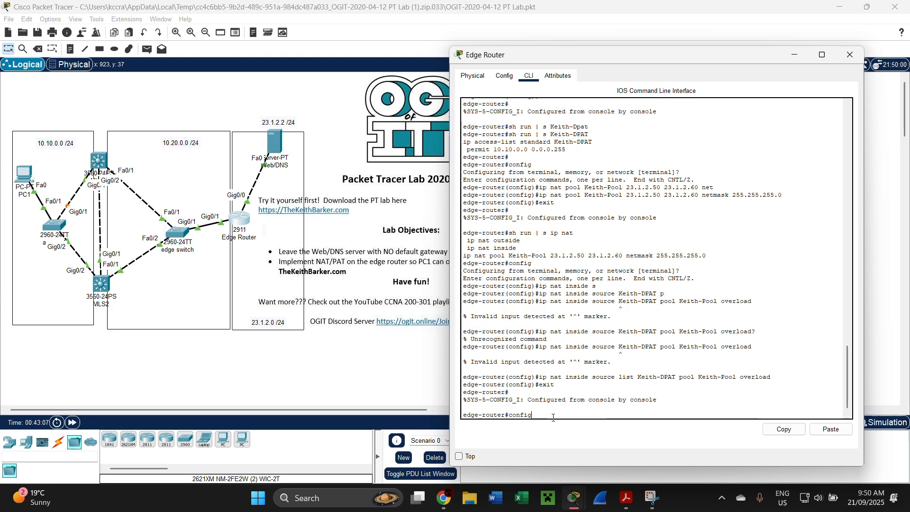
key(Return)
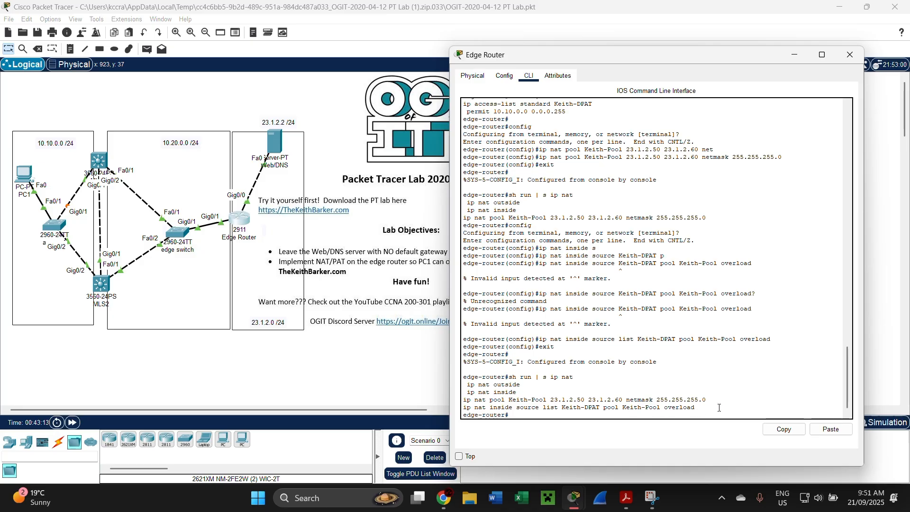
drag(719, 408, 480, 403)
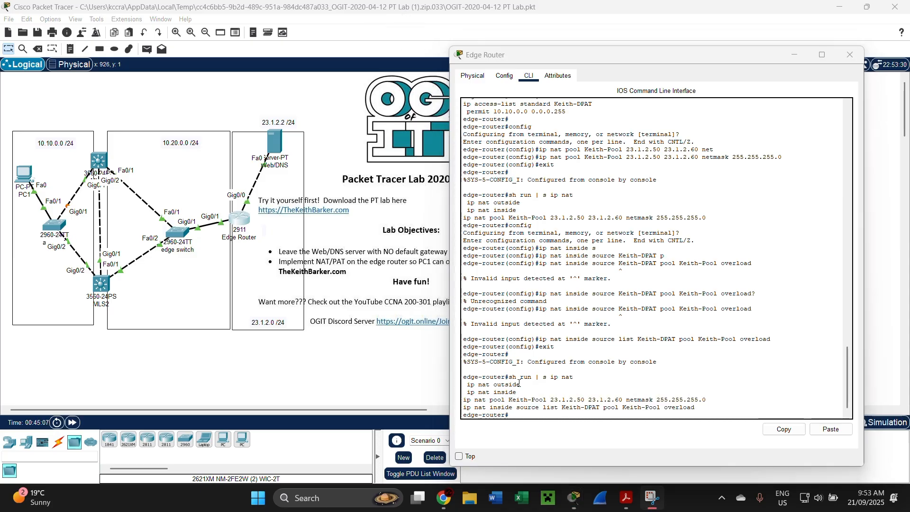
Step: Display the edge router's NAT statistics with sh ip nat stat
click(519, 415)
key(Up)
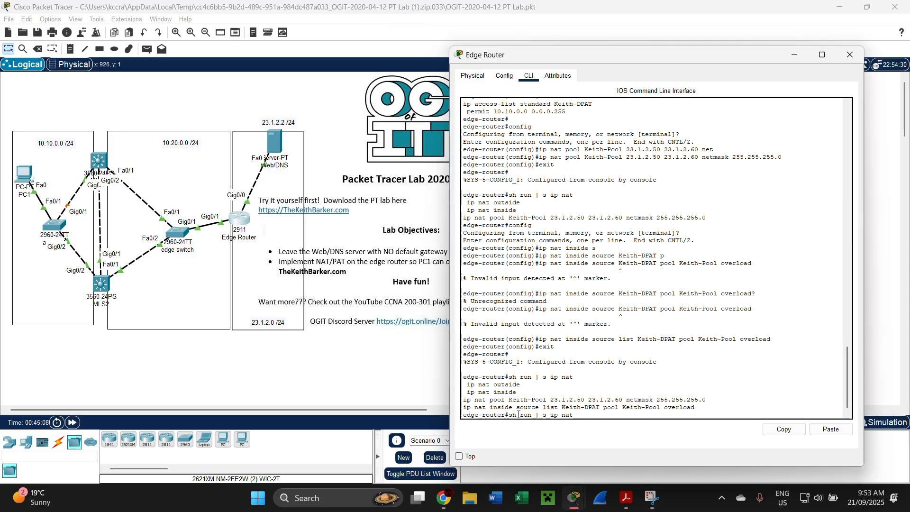
key(BackSpace)
key(BackSpace)
key(BackSpace)
key(BackSpace)
key(BackSpace)
key(BackSpace)
key(BackSpace)
key(BackSpace)
key(BackSpace)
key(BackSpace)
key(BackSpace)
key(BackSpace)
key(BackSpace)
key(BackSpace)
text(ip nat stat)
key(Return)
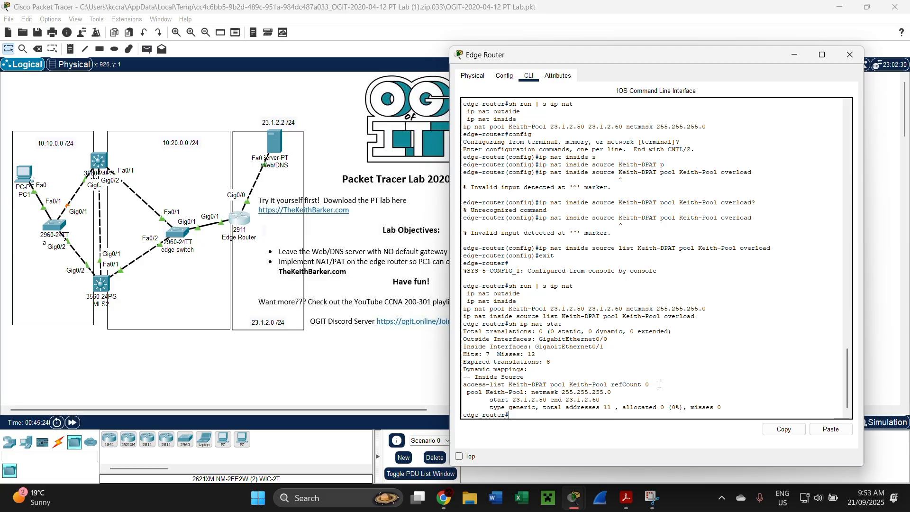
Step: Examine the dynamic mapping's refCount, total addresses and allocated count for Keith-Pool by highlighting each in the statistics output
drag(650, 384, 619, 385)
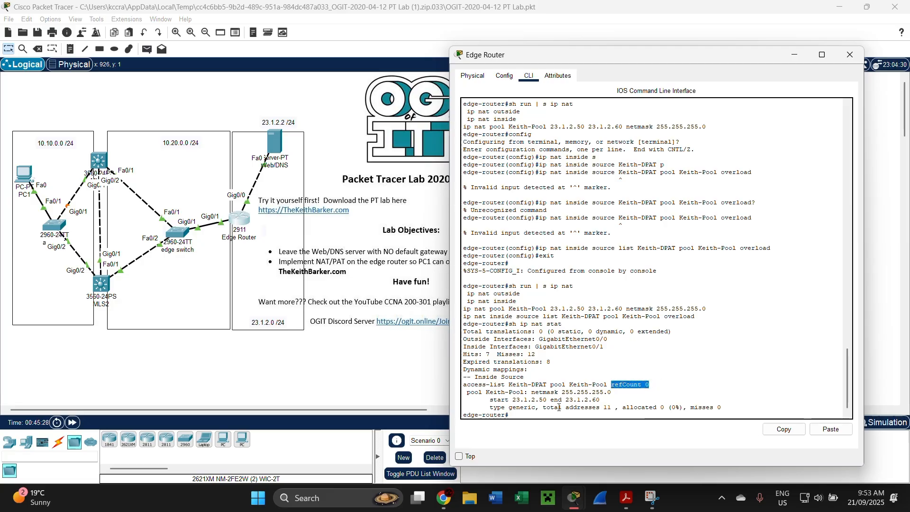
click(496, 403)
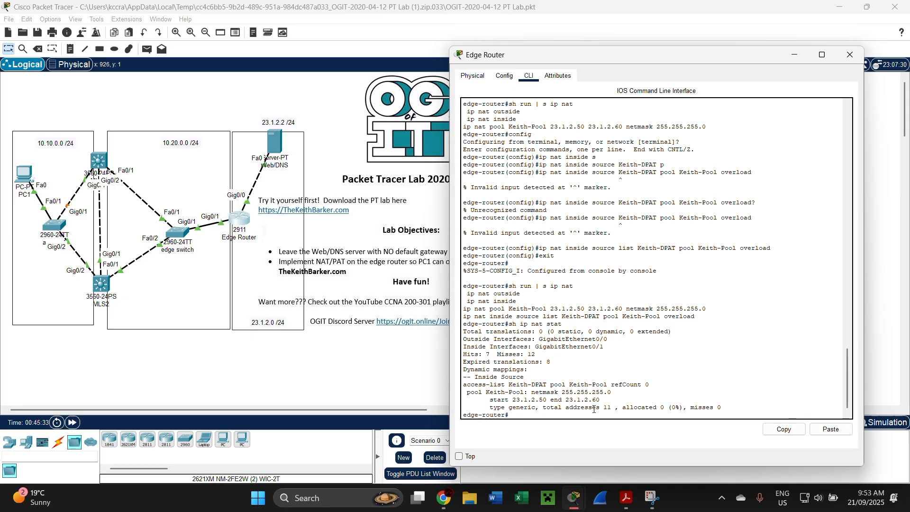
drag(615, 407, 490, 408)
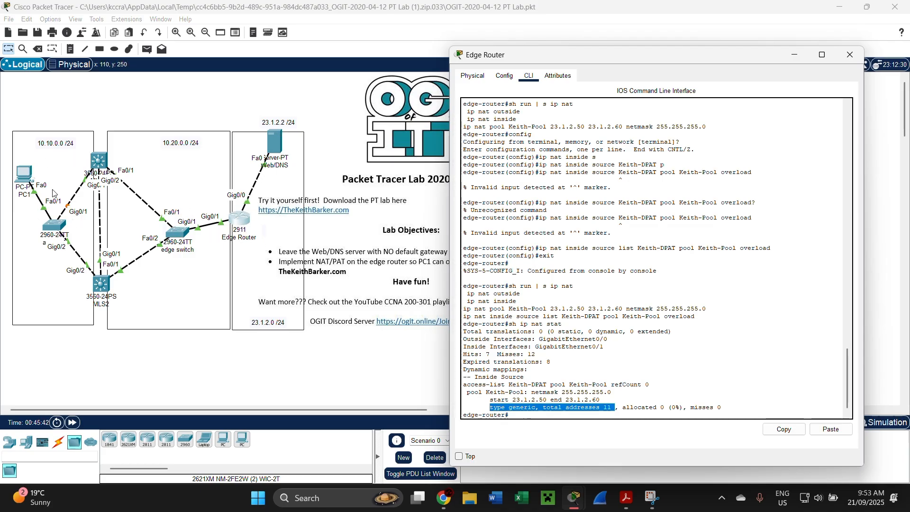
click(675, 404)
click(665, 408)
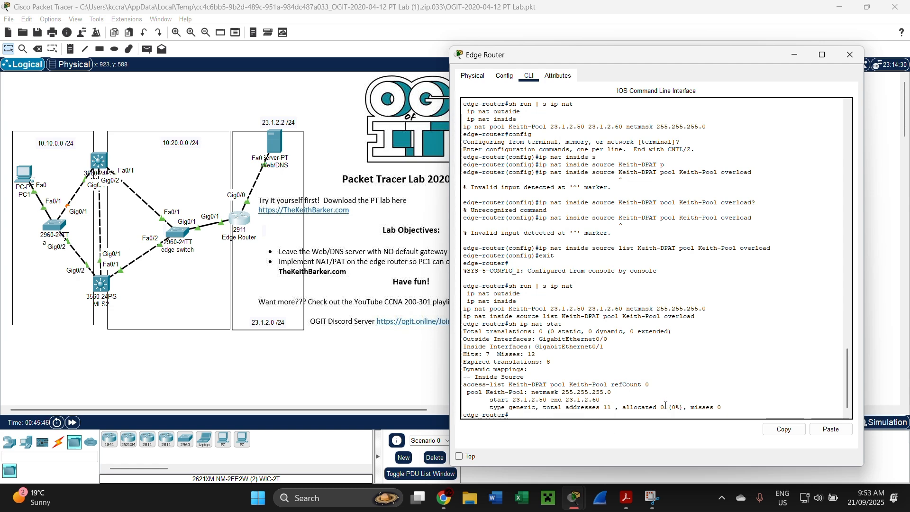
drag(665, 405, 622, 407)
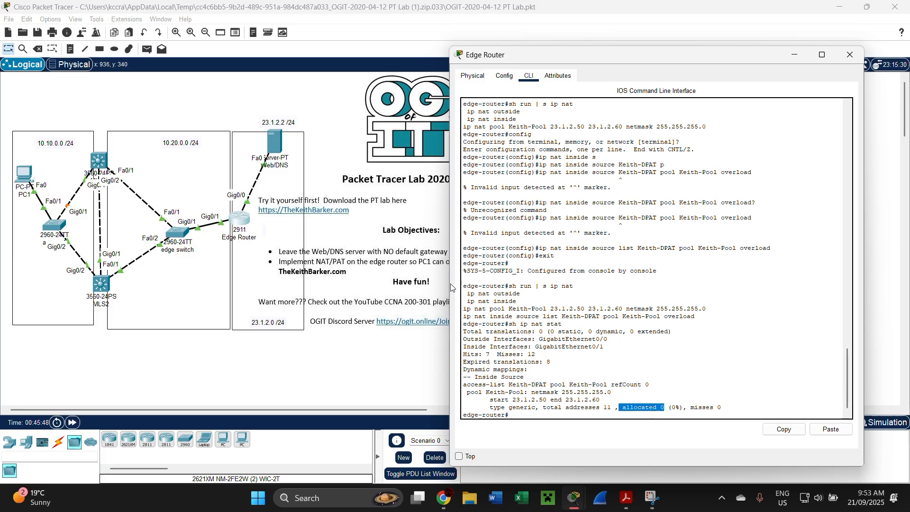
Step: Repeat ping 23.1.2.2 from PC1's Command Prompt to test reachability of the server, and close the prompt
click(19, 174)
click(19, 177)
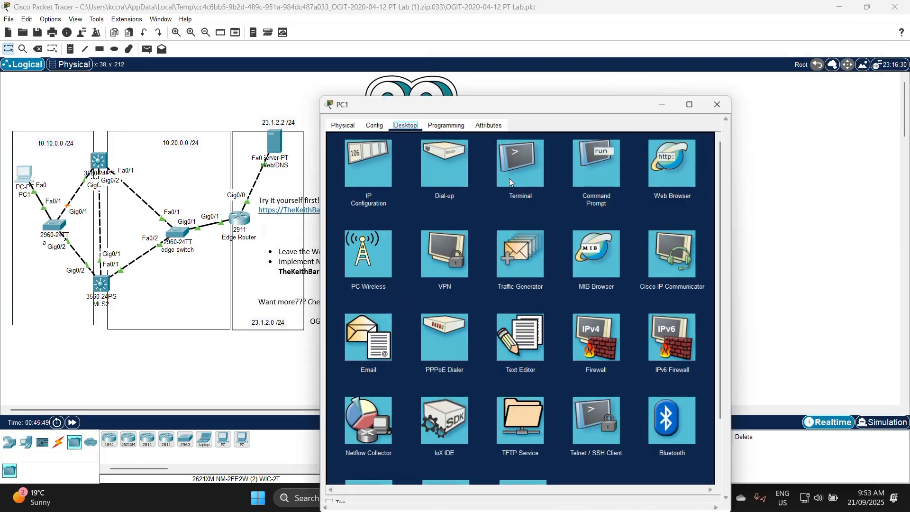
click(595, 187)
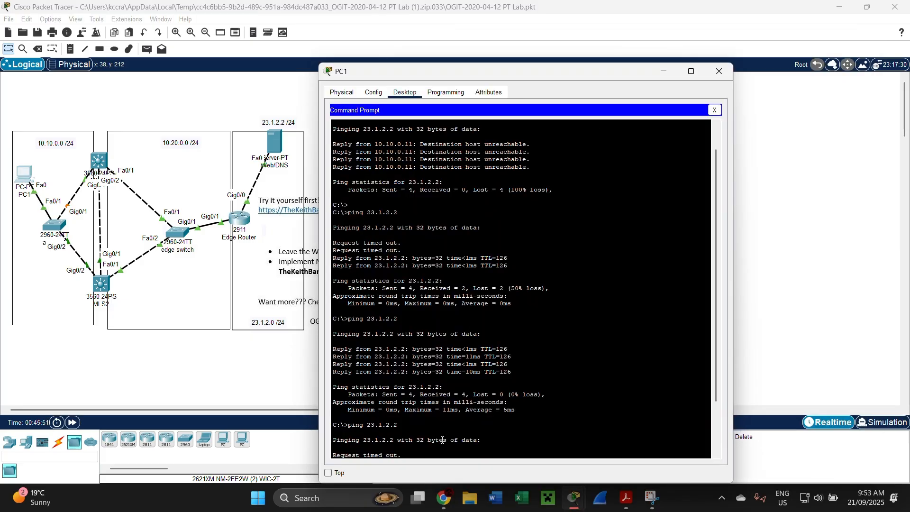
key(Up)
key(Return)
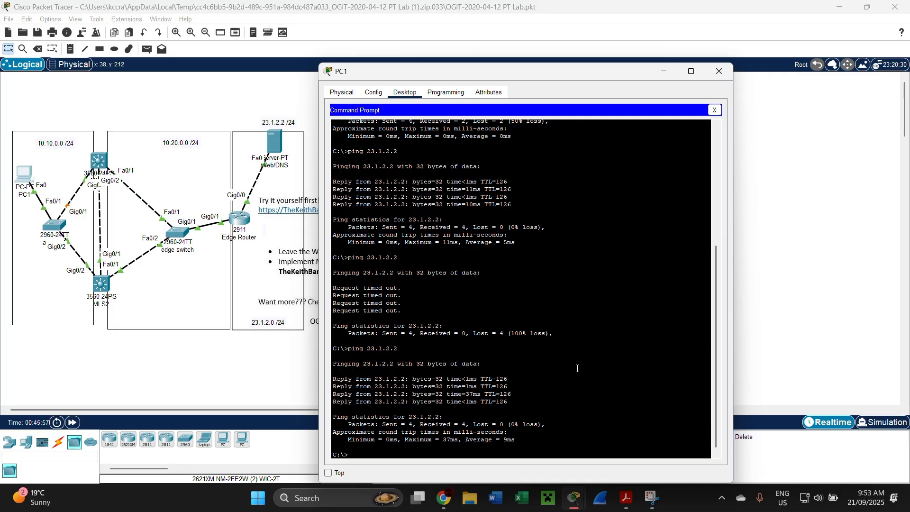
click(715, 110)
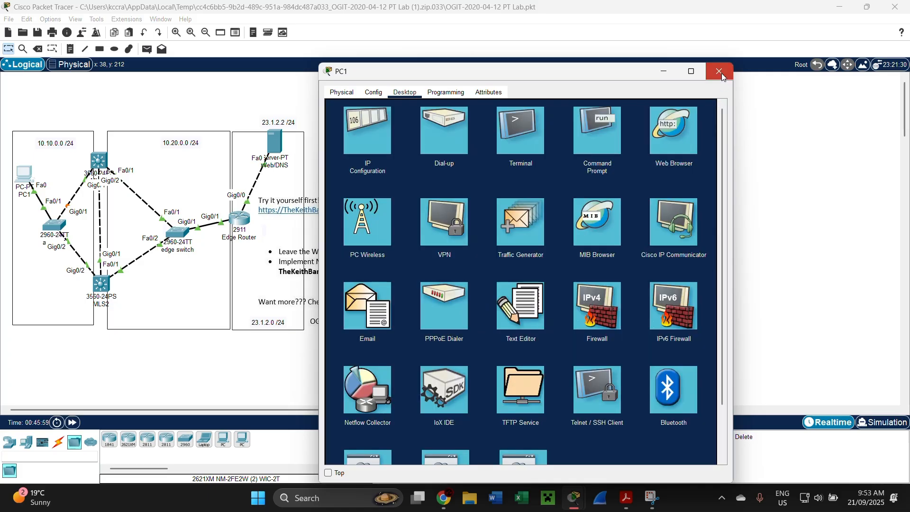
Step: Display the edge router's NAT statistics again with sh ip nat stat and highlight the allocated address count for Keith-Pool
click(719, 71)
click(239, 218)
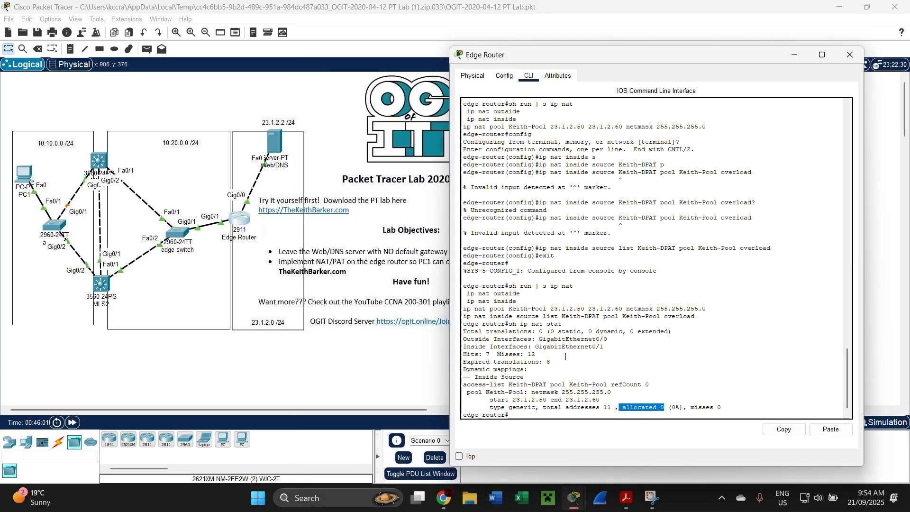
click(517, 415)
text(sh ip nat stat)
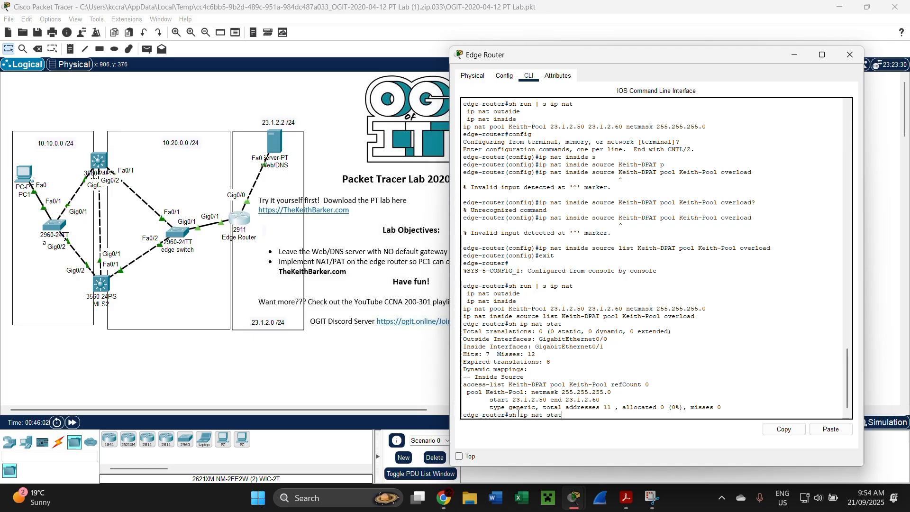
key(Return)
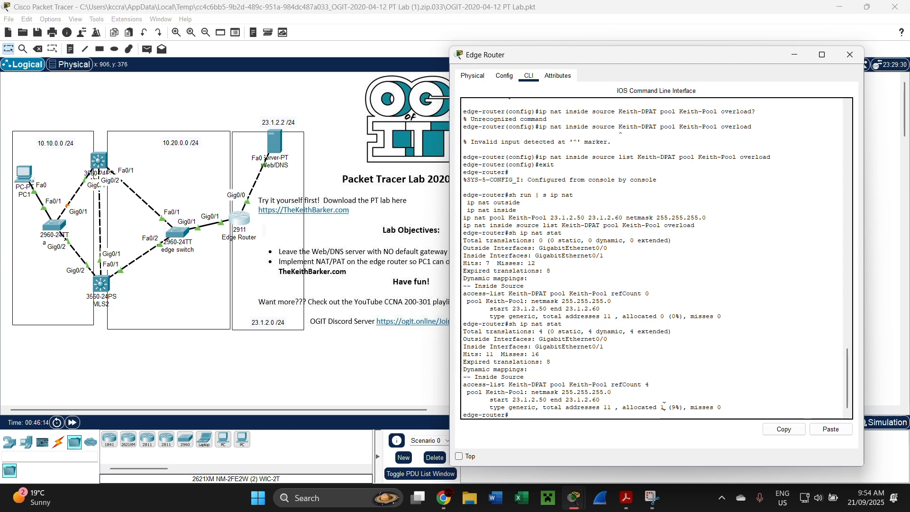
drag(662, 407, 619, 408)
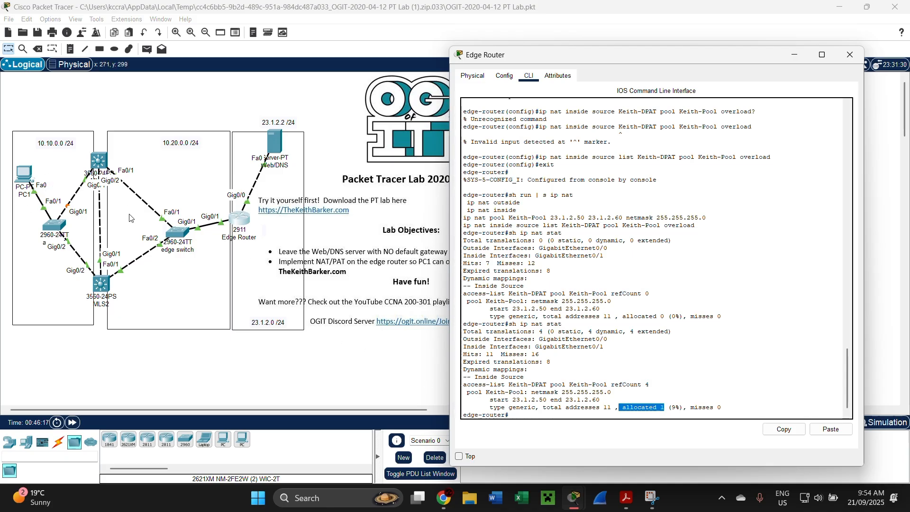
Step: List the edge router's active NAT translations with sh ip nat translations
click(517, 413)
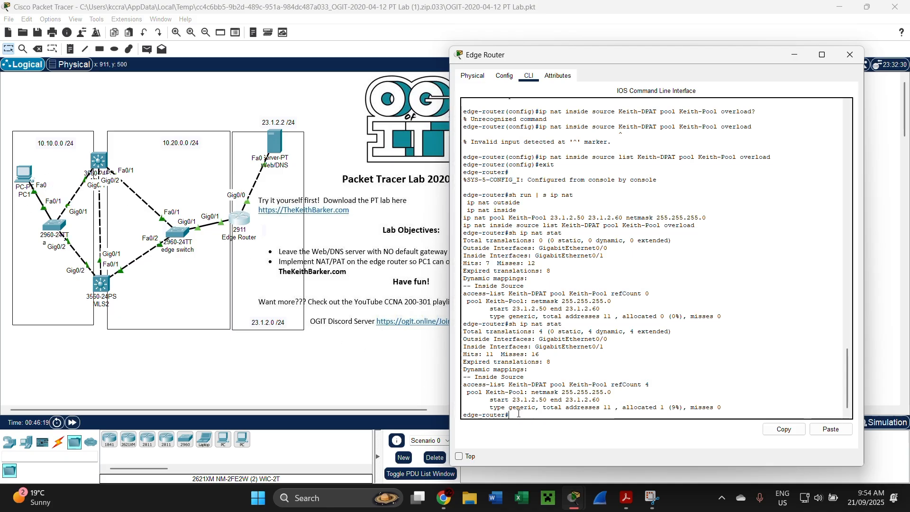
text(sh ip)
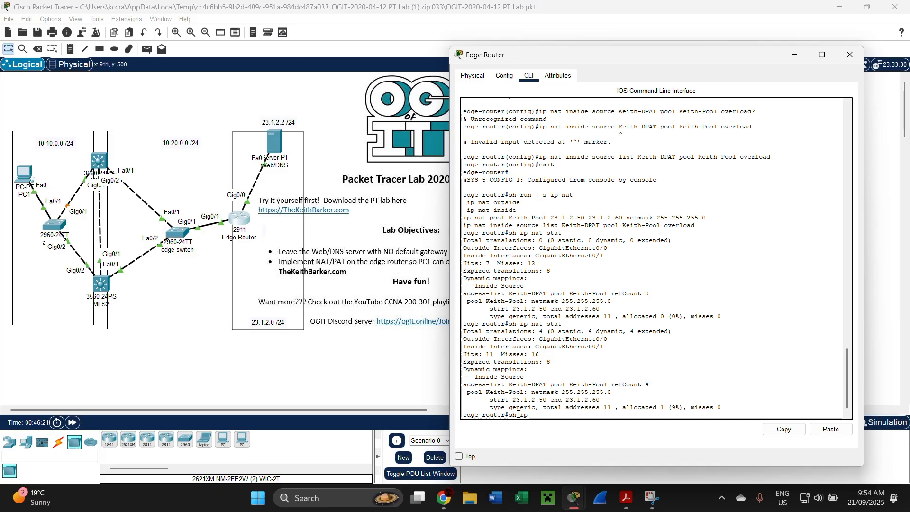
text( nat tr)
key(Tab)
key(Return)
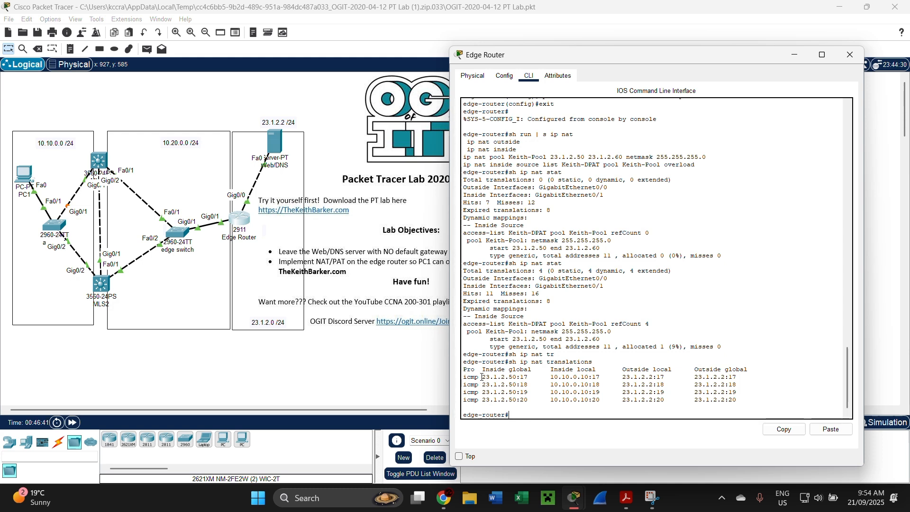
Step: Compare the first translation's inside global address with Keith-Pool's allocated count and address range by highlighting each in the output
drag(482, 377, 518, 378)
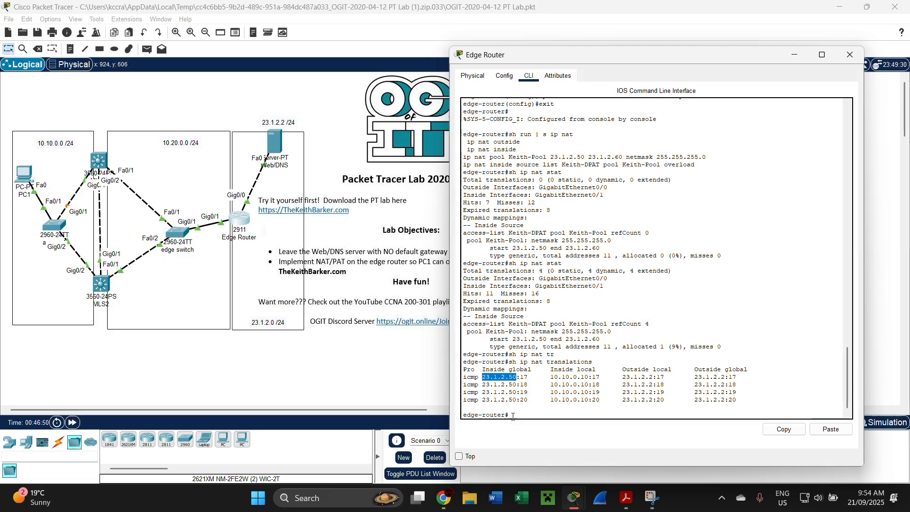
drag(665, 348, 627, 349)
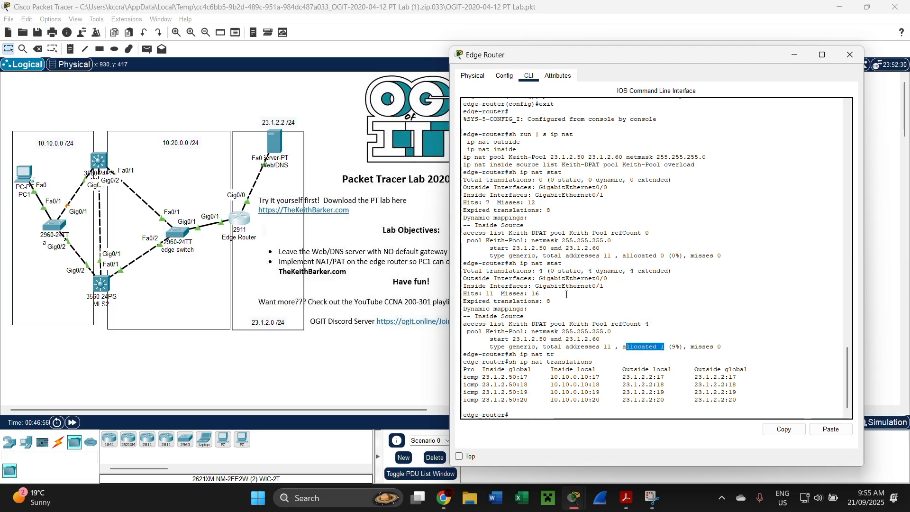
click(601, 338)
drag(601, 338, 495, 340)
click(603, 339)
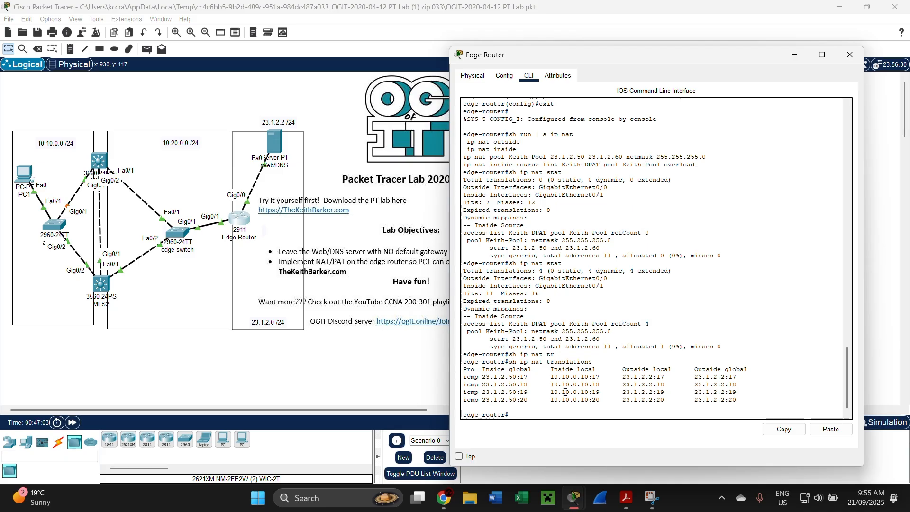
Step: Load the server's web page at 23.1.2.2 in PC1's Web Browser, and close the PC1 window
click(25, 176)
click(24, 176)
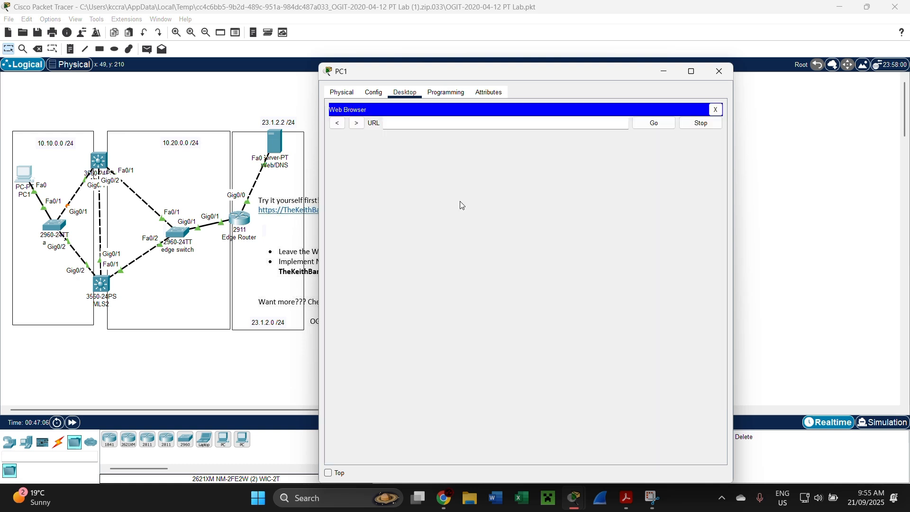
text(23.1.)
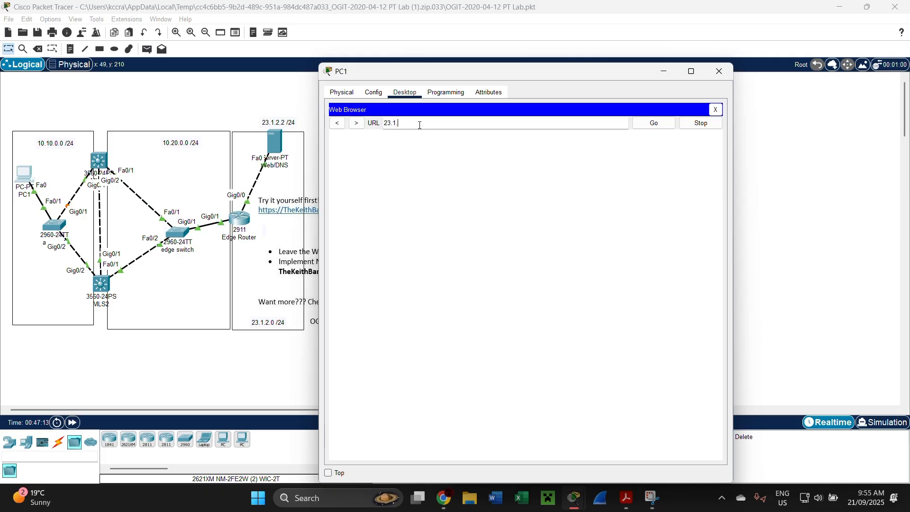
text(2.2)
key(Return)
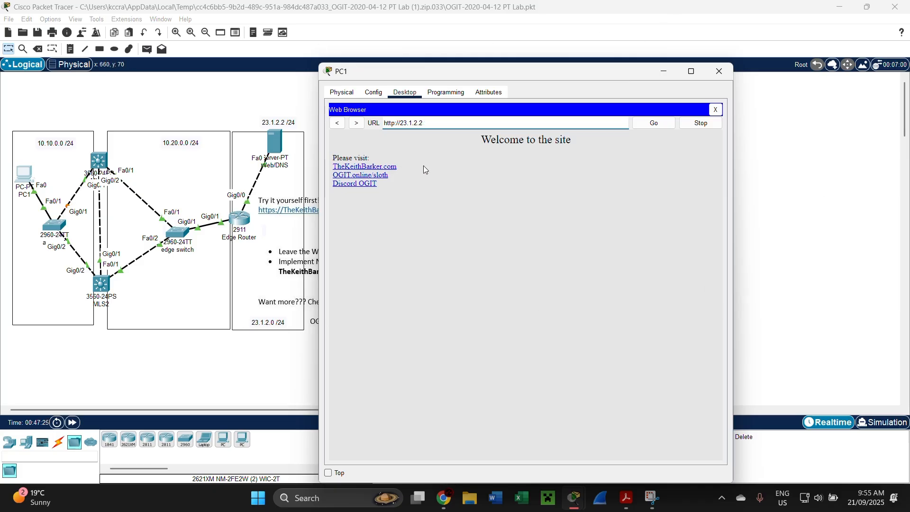
click(719, 71)
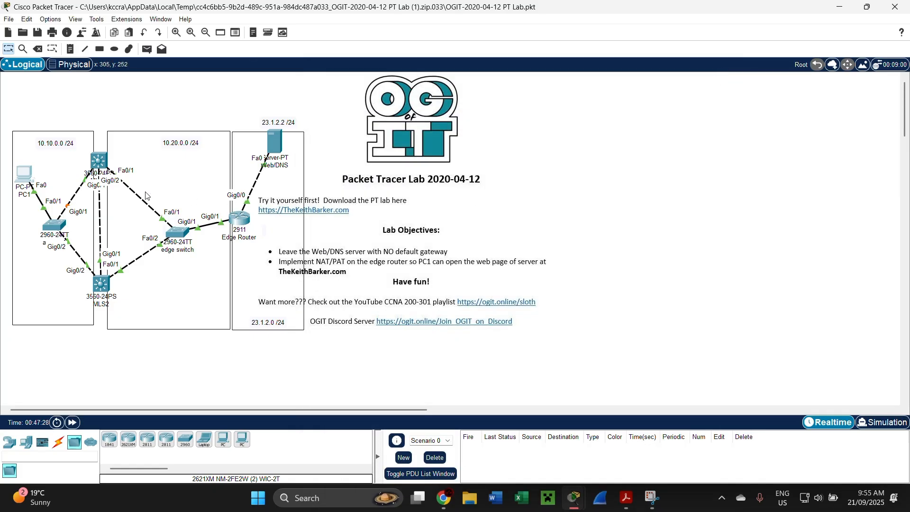